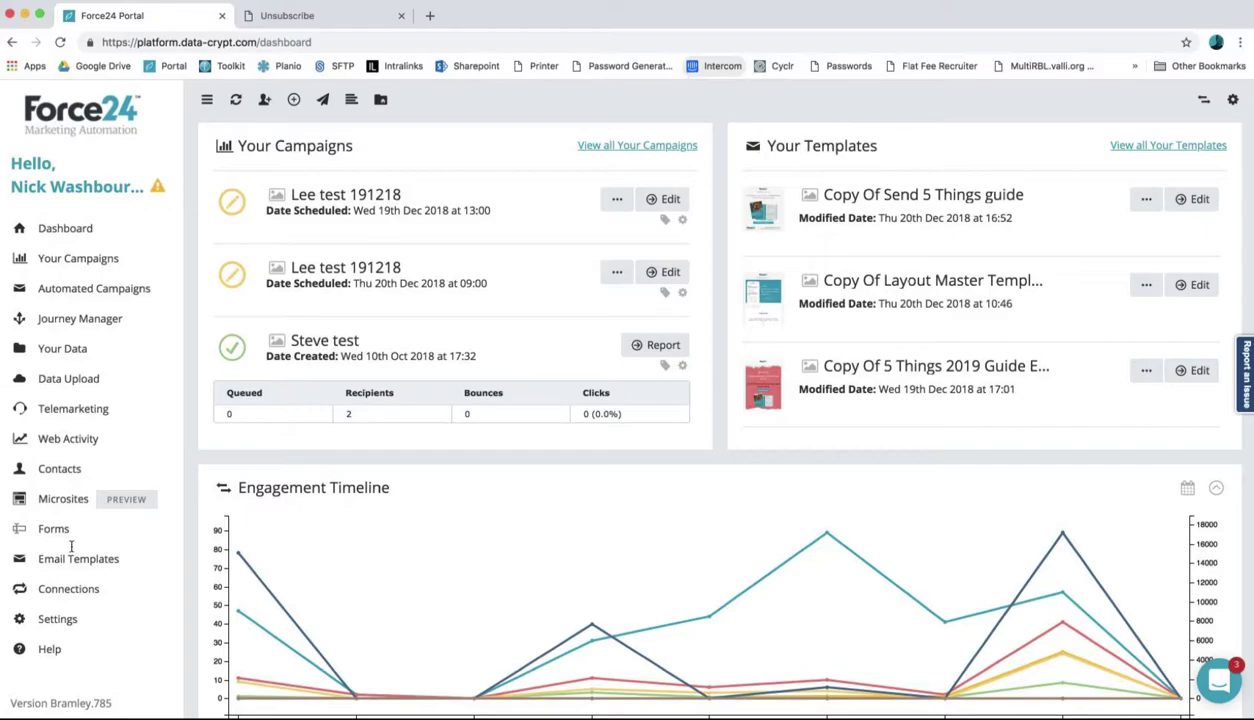
Open the Connections page and examine the accounts listed under Campaign Manager Connections
{"action": "left_click", "coordinate": [83, 592]}
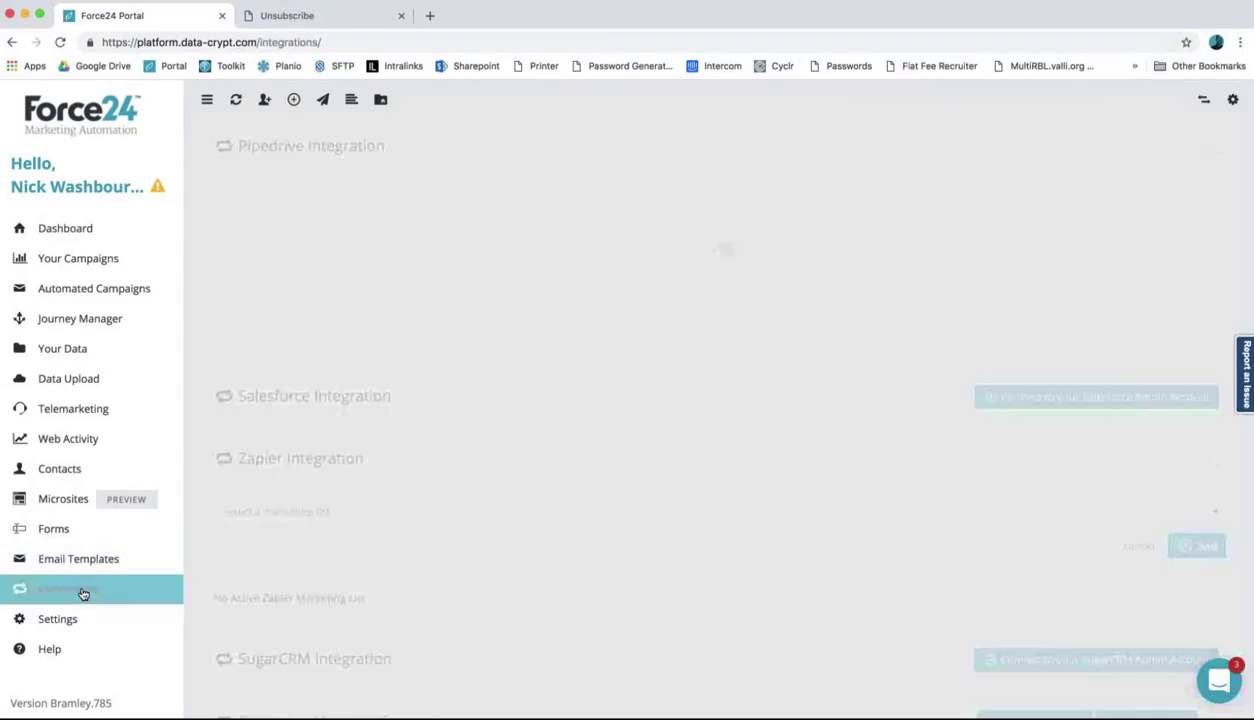
{"action": "scroll", "coordinate": [336, 555], "scroll_direction": "down", "scroll_amount": 15}
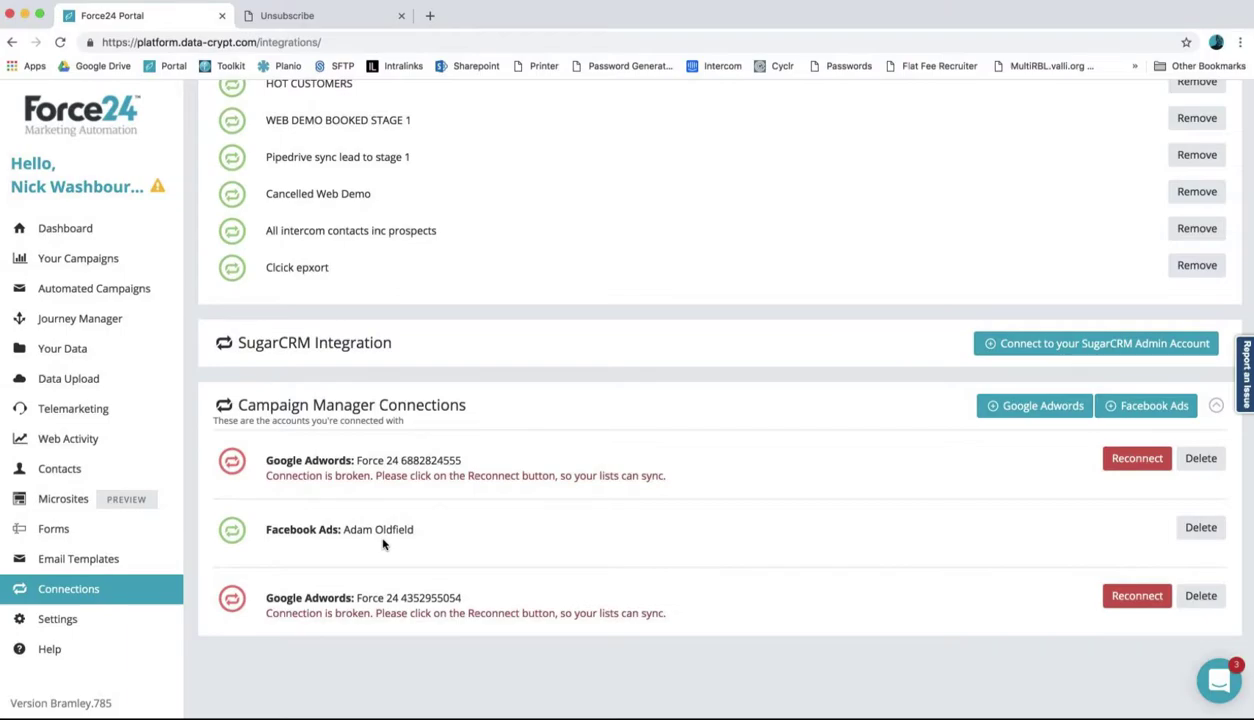
View the Google sign-in for reconnecting the first Google Adwords account, and return to Campaign Manager Connections without signing in
{"action": "left_click", "coordinate": [1140, 460]}
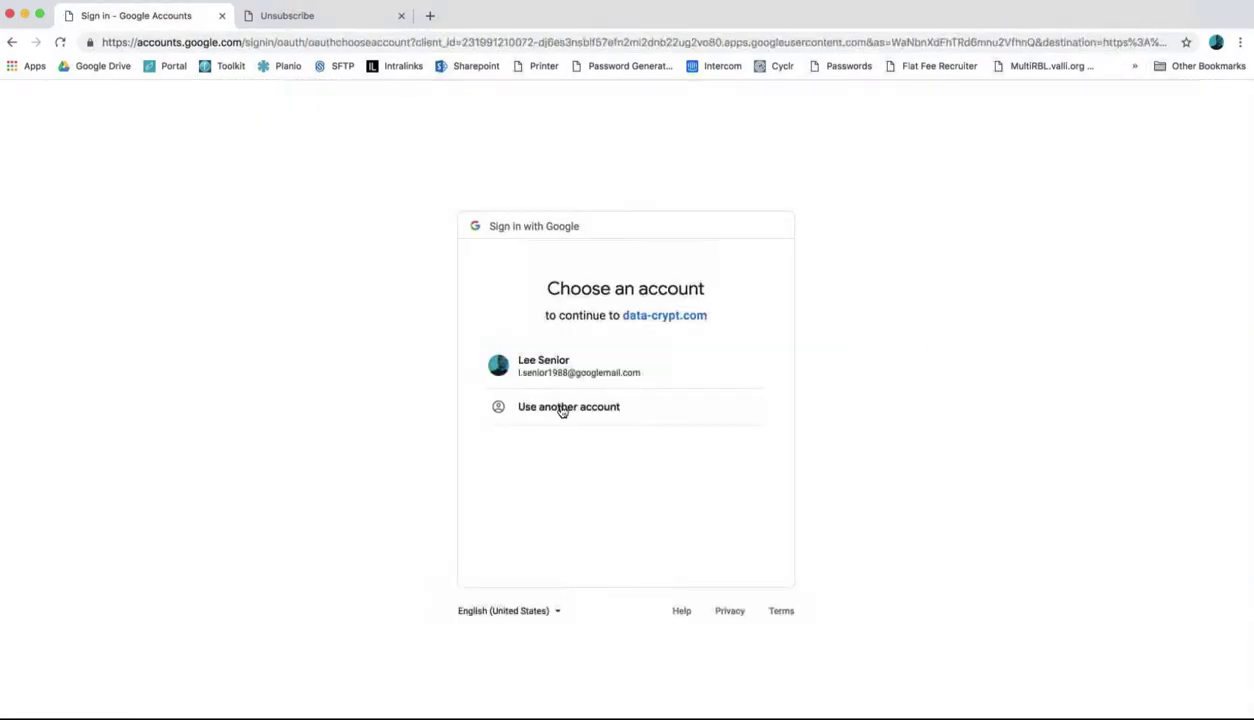
{"action": "left_click", "coordinate": [11, 43]}
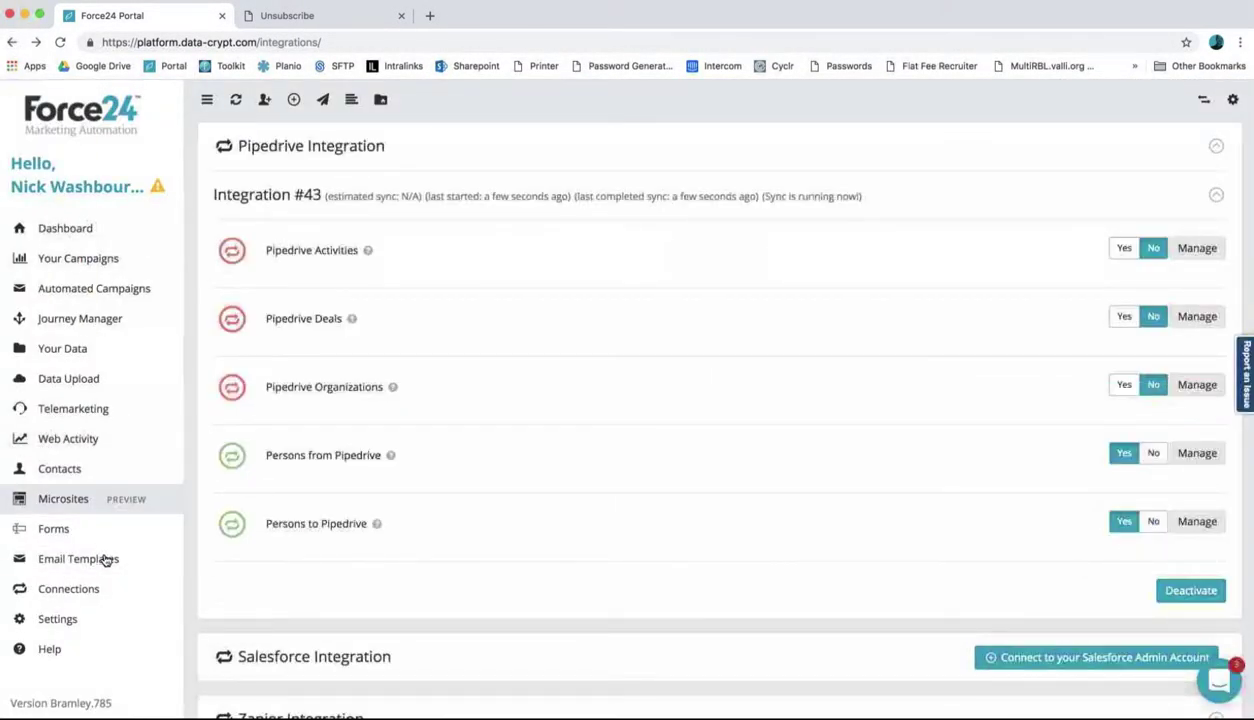
{"action": "left_click", "coordinate": [97, 591]}
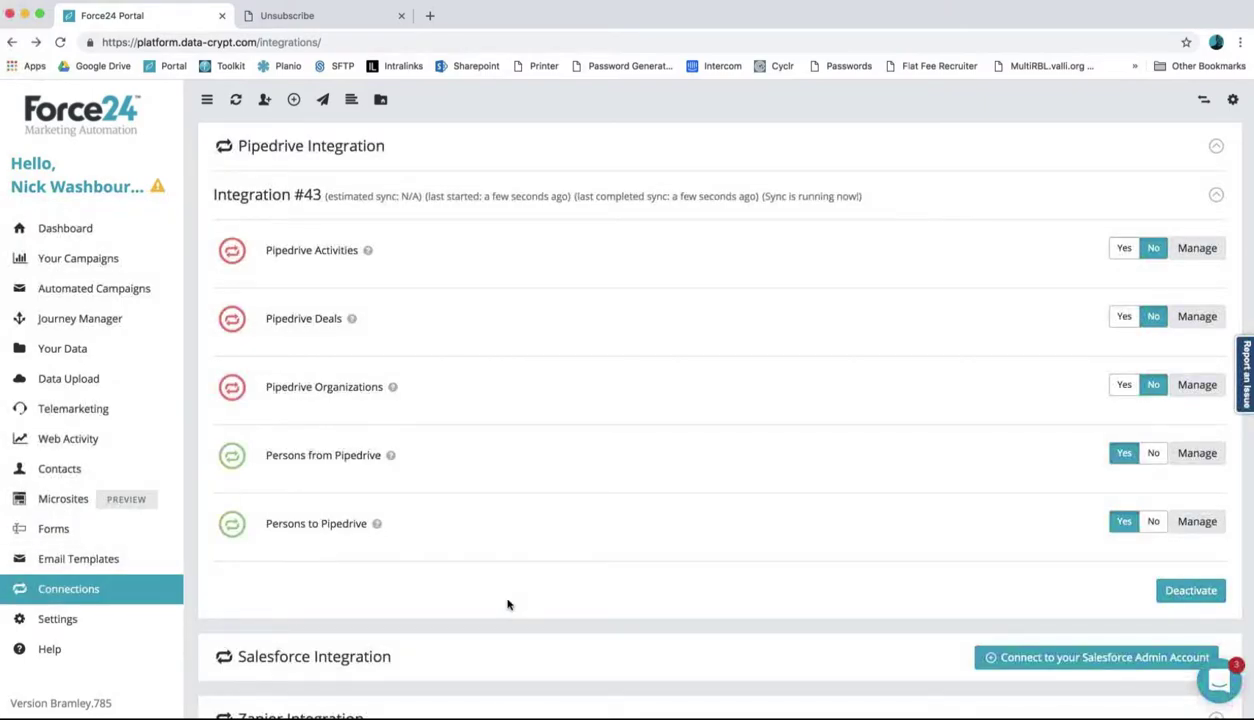
{"action": "scroll", "coordinate": [507, 604], "scroll_direction": "down", "scroll_amount": 20}
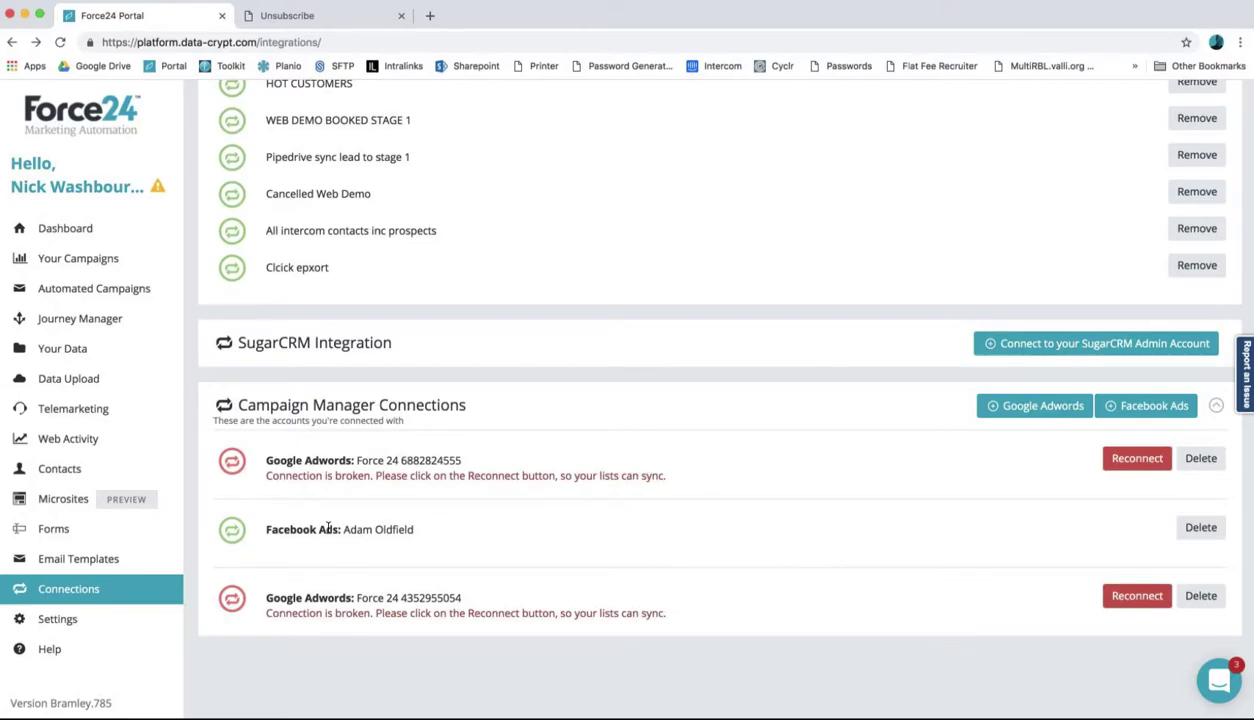
Open the IT Solutions marketing list from Your Data
{"action": "left_click", "coordinate": [139, 354]}
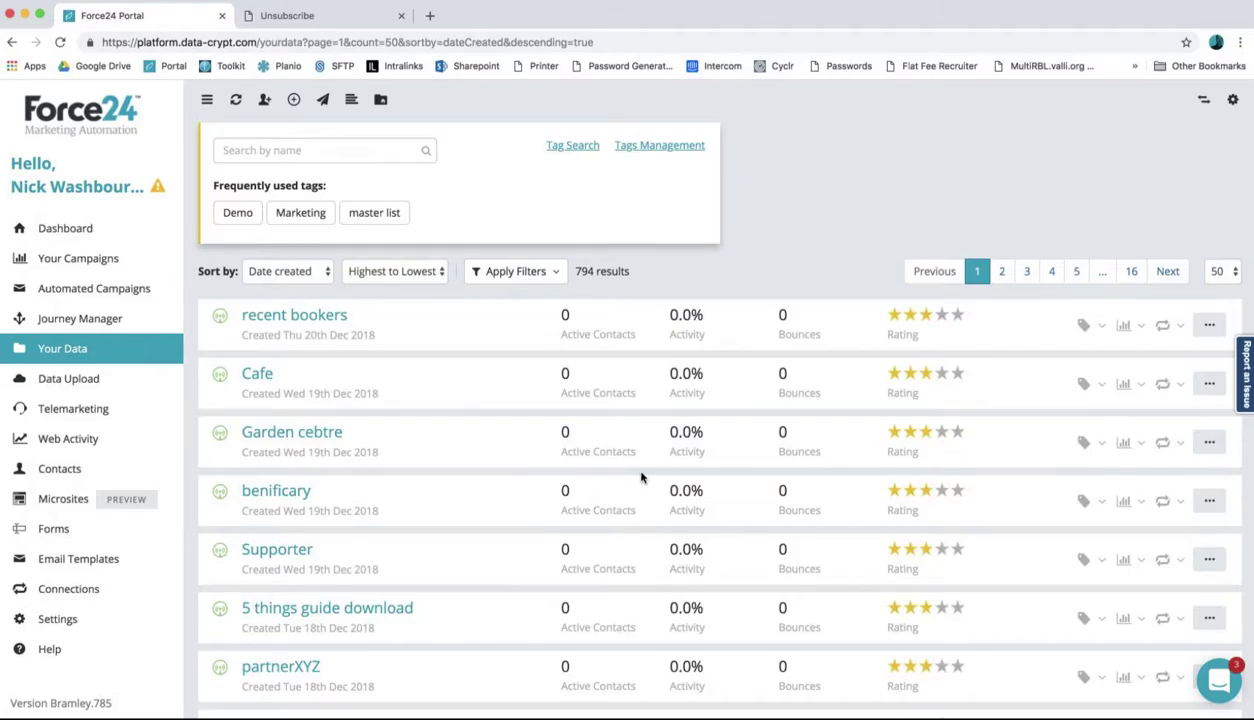
{"action": "left_click", "coordinate": [1214, 321]}
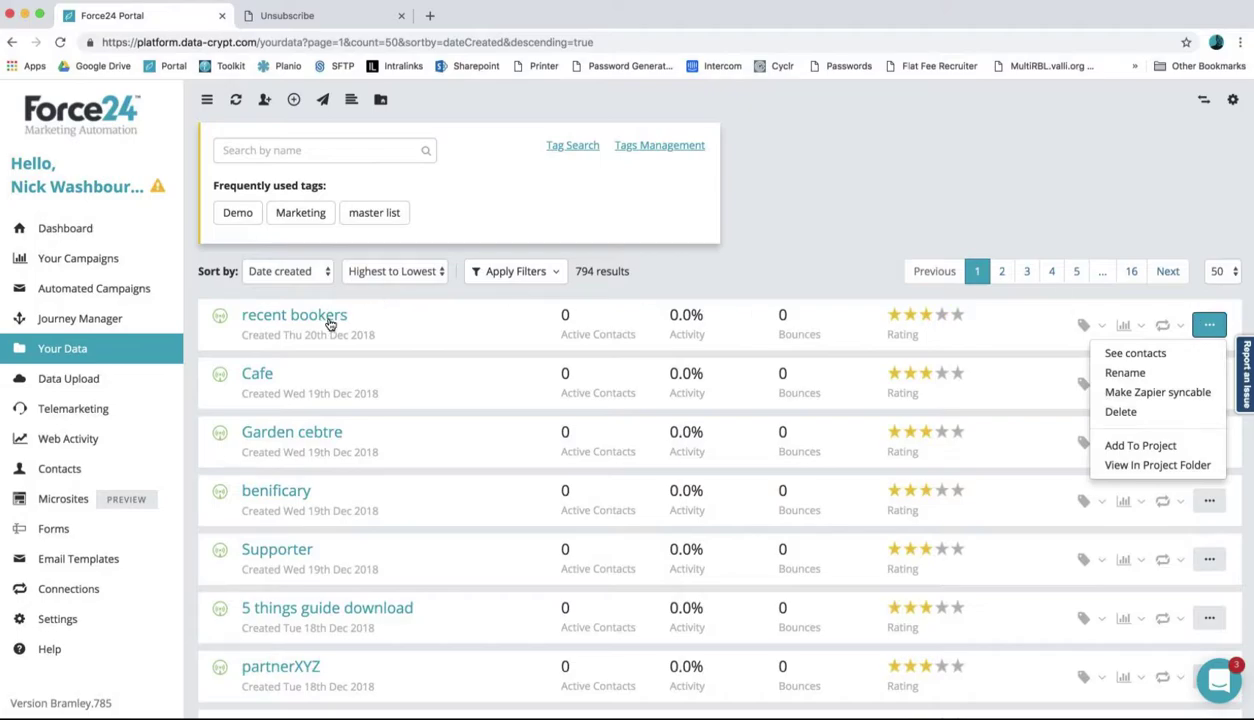
{"action": "scroll", "coordinate": [500, 371], "scroll_direction": "down", "scroll_amount": 12}
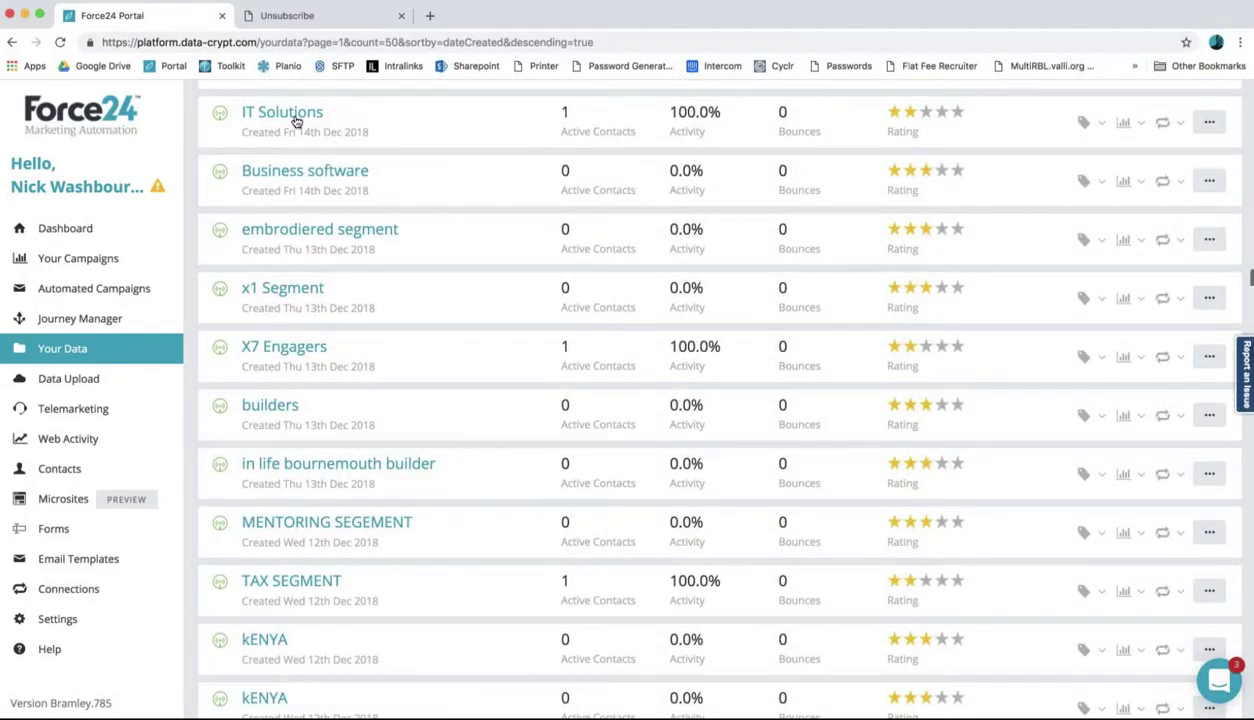
{"action": "left_click", "coordinate": [296, 121]}
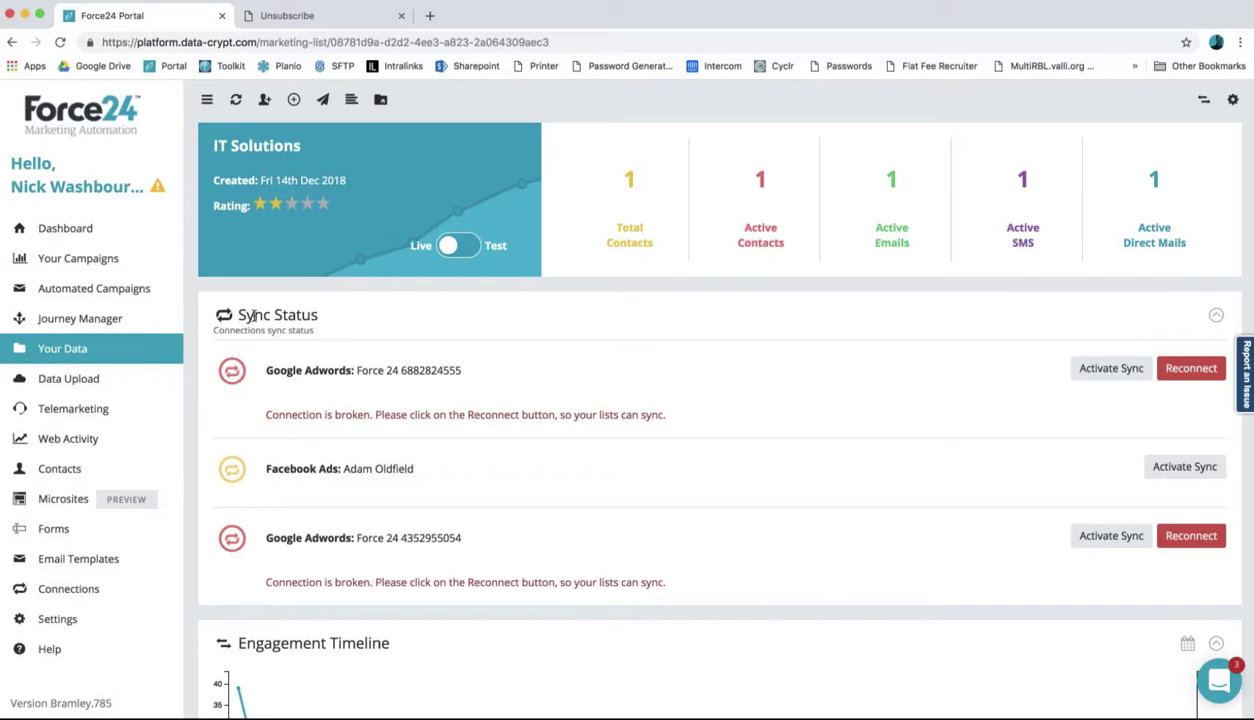
Check the Facebook Ads sync status of the IT Solutions list and activate its sync
{"action": "scroll", "coordinate": [474, 427], "scroll_direction": "down", "scroll_amount": 1}
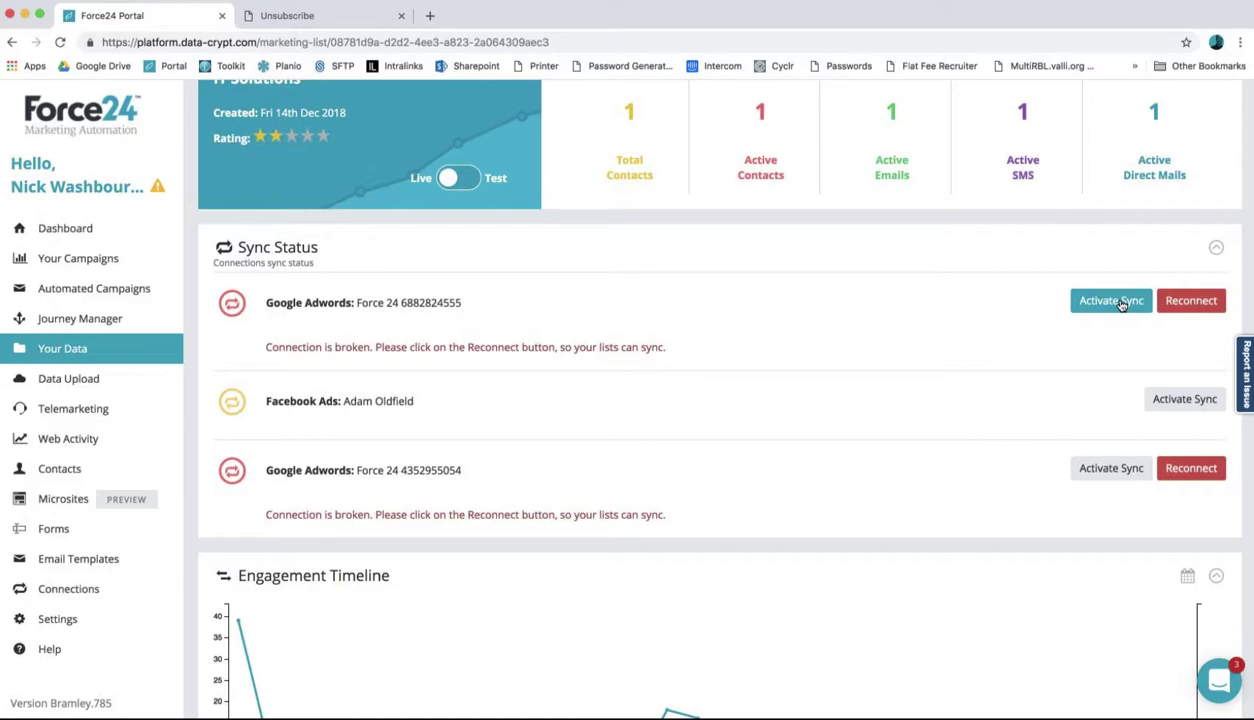
{"action": "mouse_move", "coordinate": [232, 411]}
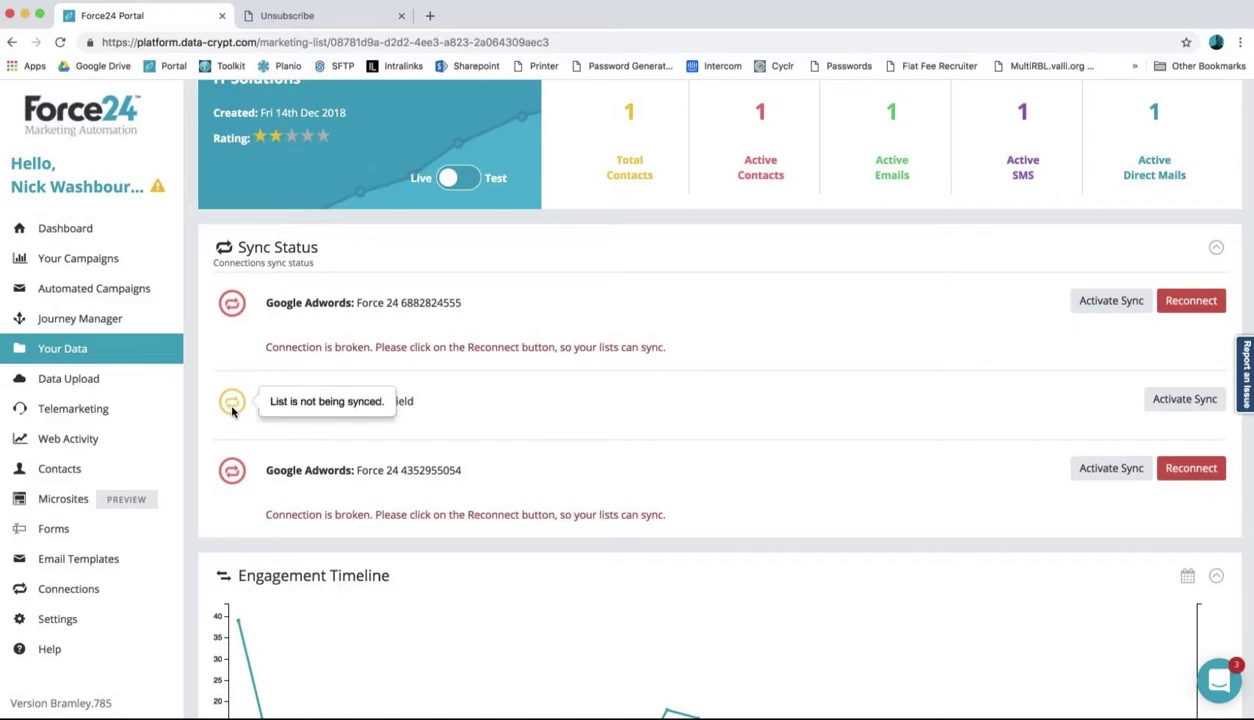
{"action": "left_click", "coordinate": [1185, 400]}
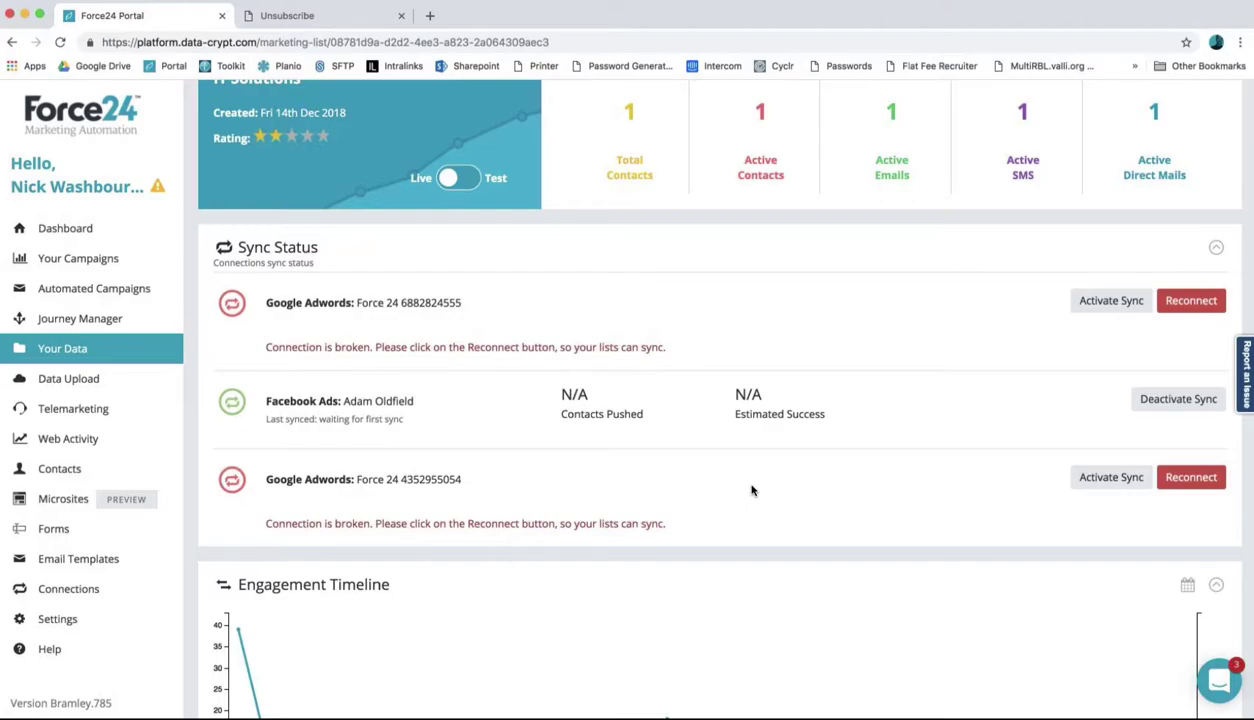
Return to Your Data and open the holdcroft demo petrol list to view its sync status
{"action": "scroll", "coordinate": [252, 300], "scroll_direction": "up", "scroll_amount": 2}
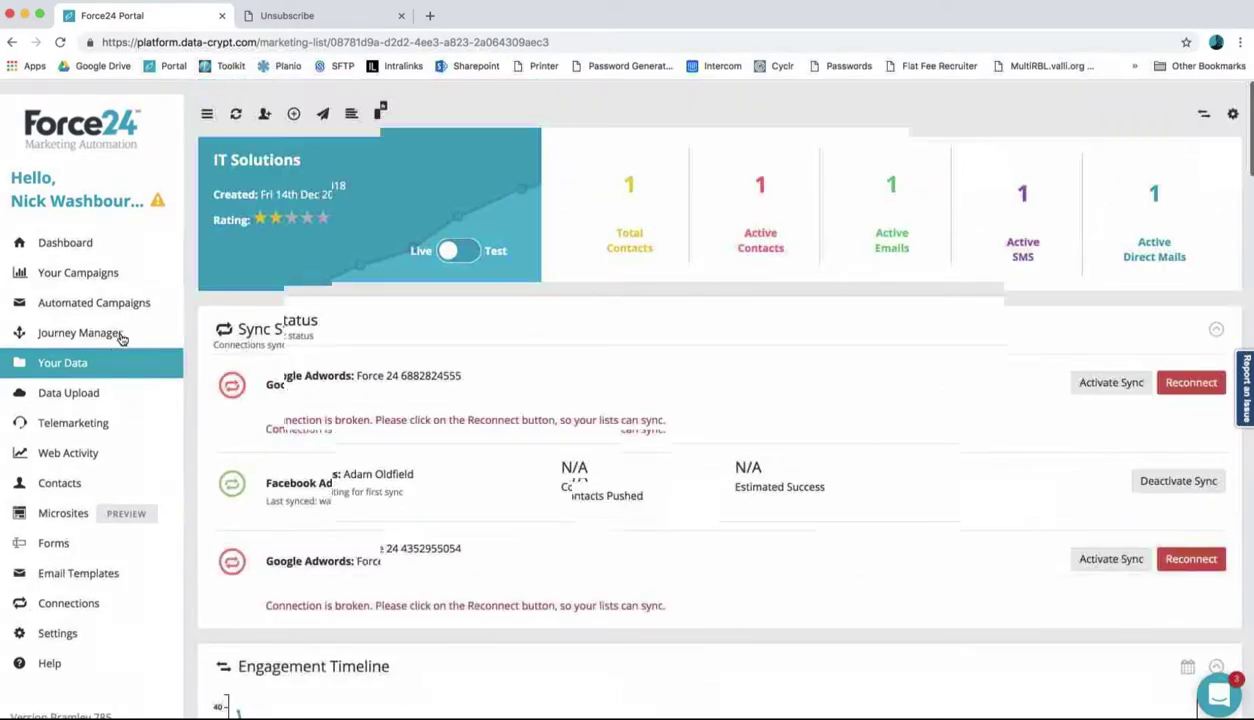
{"action": "left_click", "coordinate": [162, 352]}
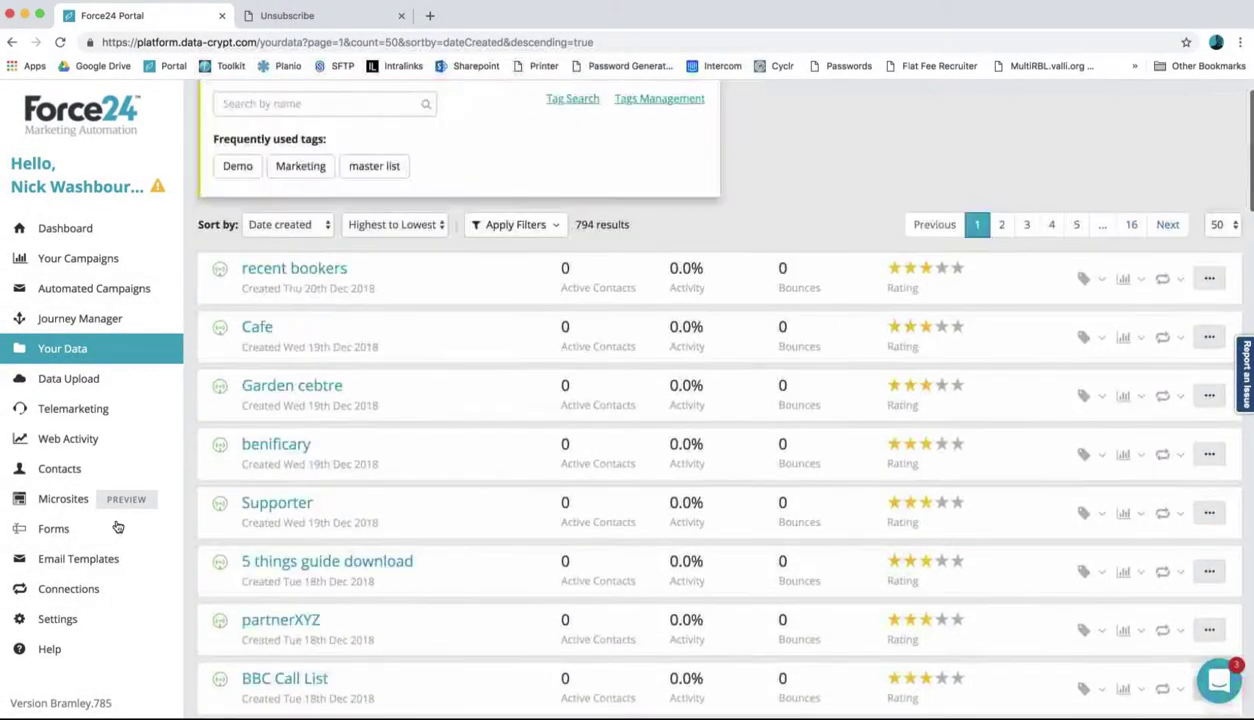
{"action": "scroll", "coordinate": [362, 513], "scroll_direction": "down", "scroll_amount": 15}
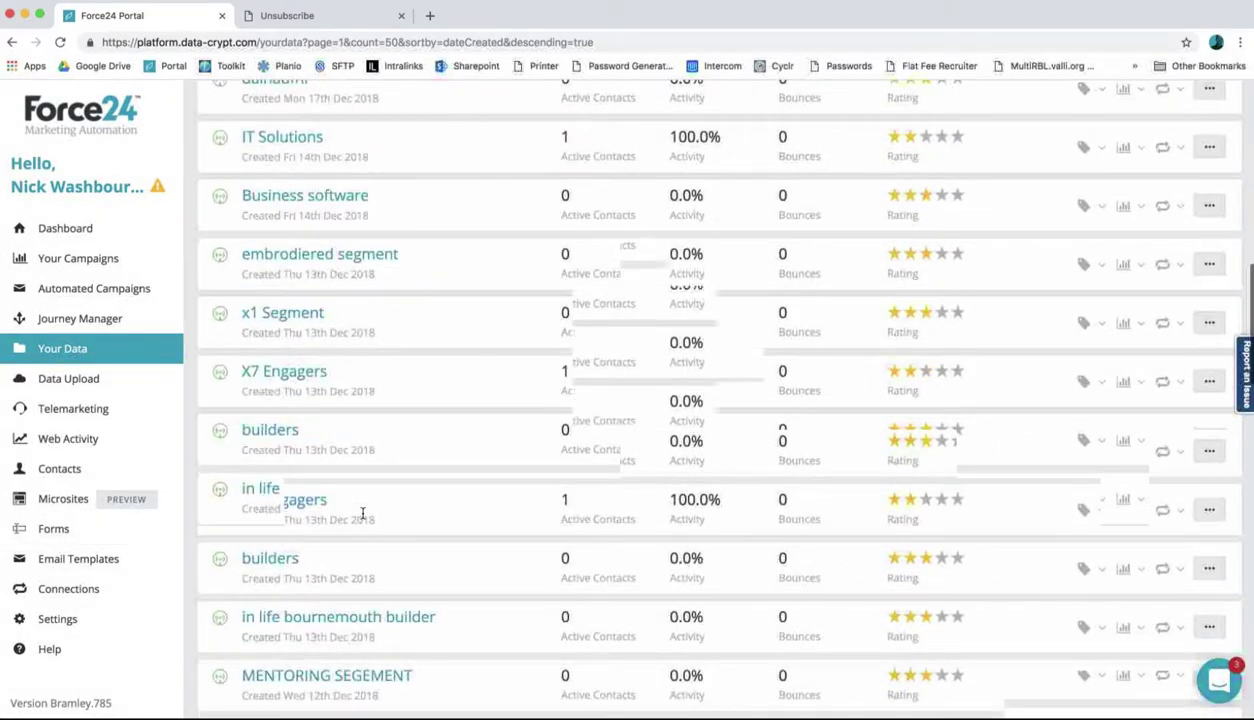
{"action": "left_click", "coordinate": [358, 430]}
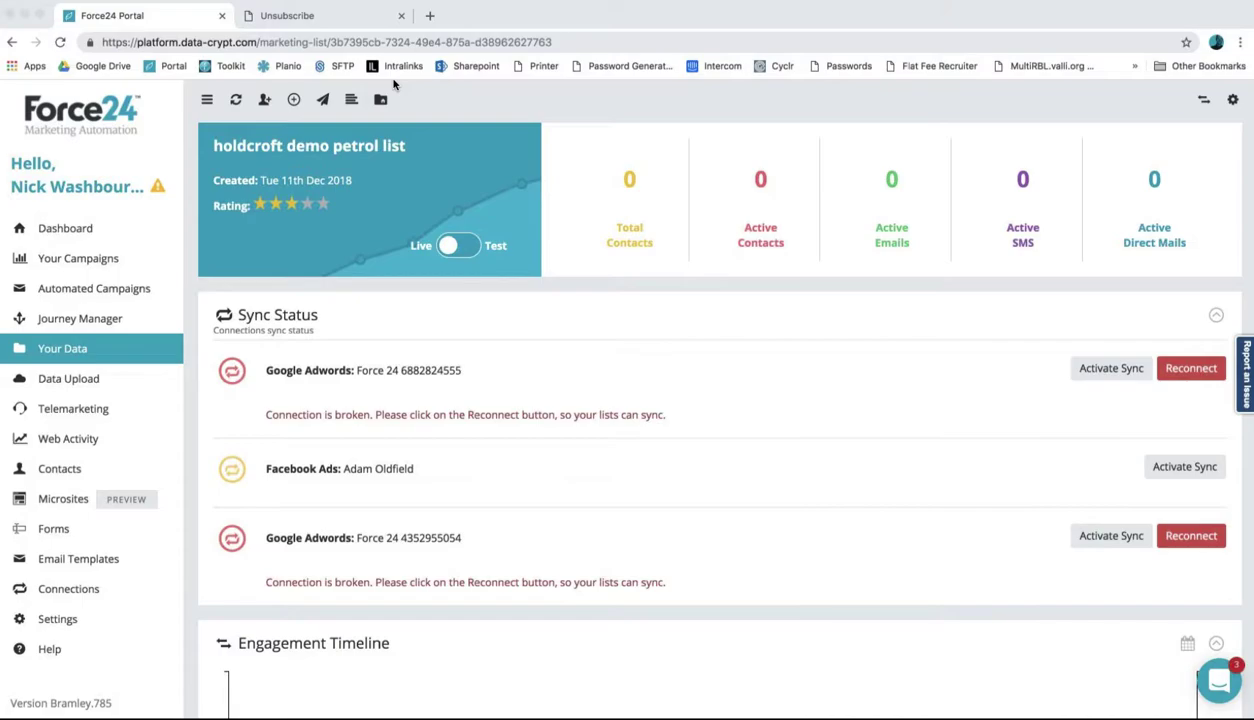
Open the system settings and look through the goal and high value URLs down to the Lead Scoring section
{"action": "left_click", "coordinate": [95, 620]}
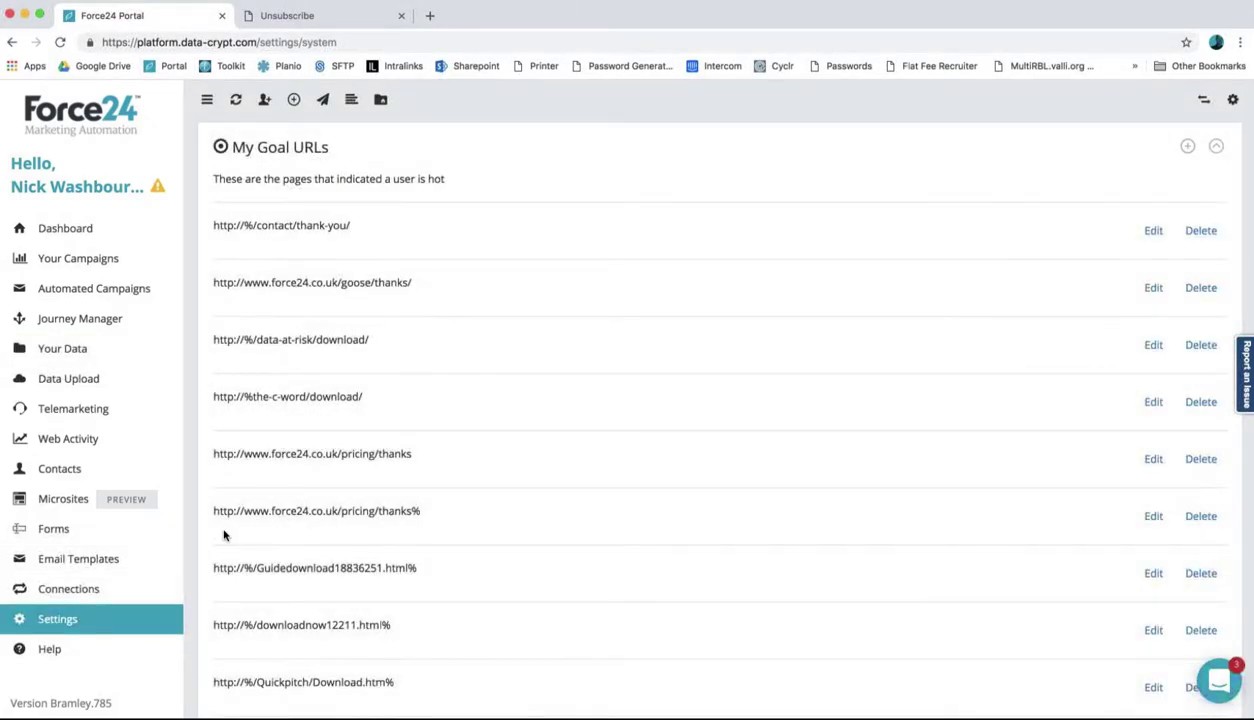
{"action": "scroll", "coordinate": [224, 540], "scroll_direction": "down", "scroll_amount": 5}
{"action": "scroll", "coordinate": [224, 537], "scroll_direction": "down", "scroll_amount": 10}
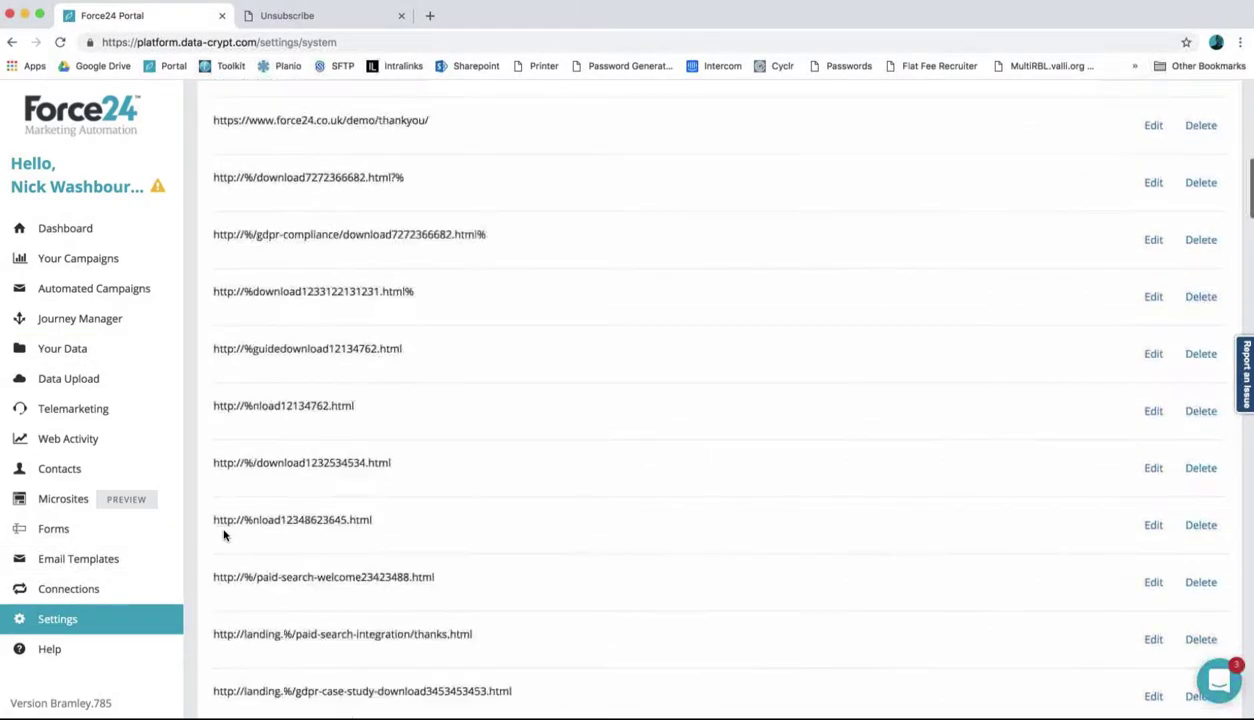
{"action": "scroll", "coordinate": [226, 512], "scroll_direction": "down", "scroll_amount": 8}
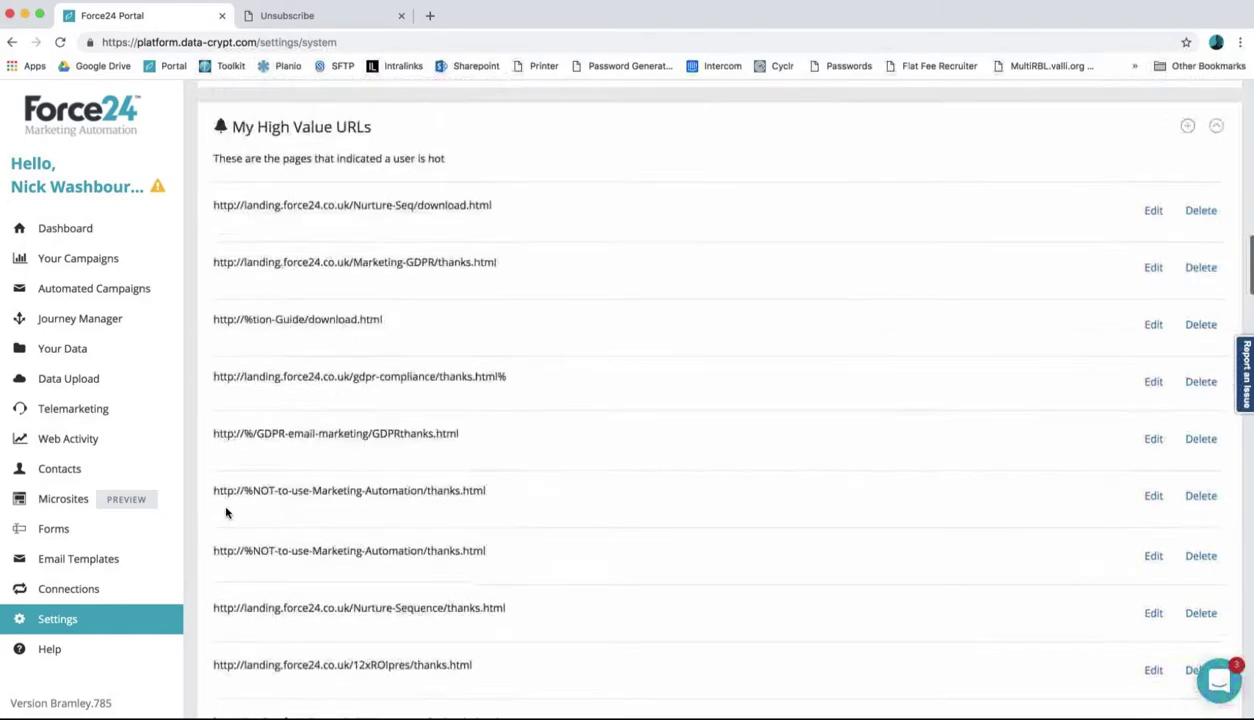
{"action": "scroll", "coordinate": [226, 512], "scroll_direction": "down", "scroll_amount": 3}
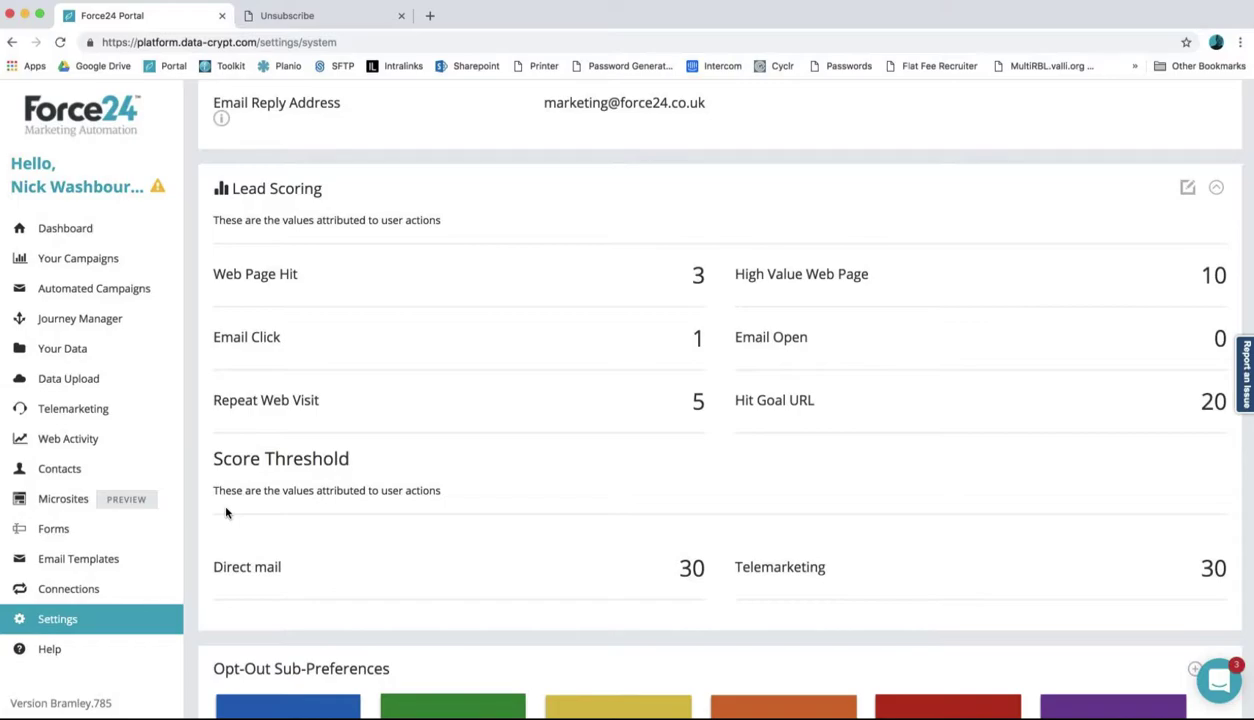
Inspect the Lead Scoring values in edit mode, cancel without changes, and point out the Email Open score
{"action": "left_click", "coordinate": [1187, 188]}
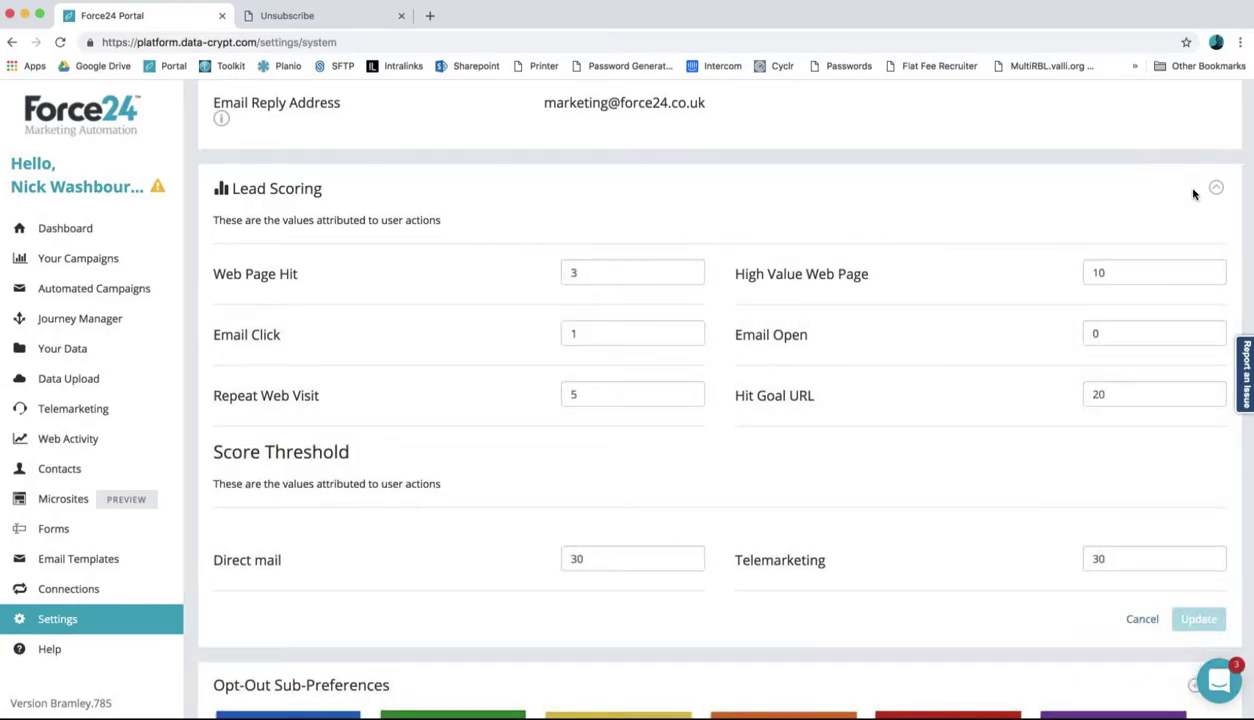
{"action": "left_click", "coordinate": [1142, 619]}
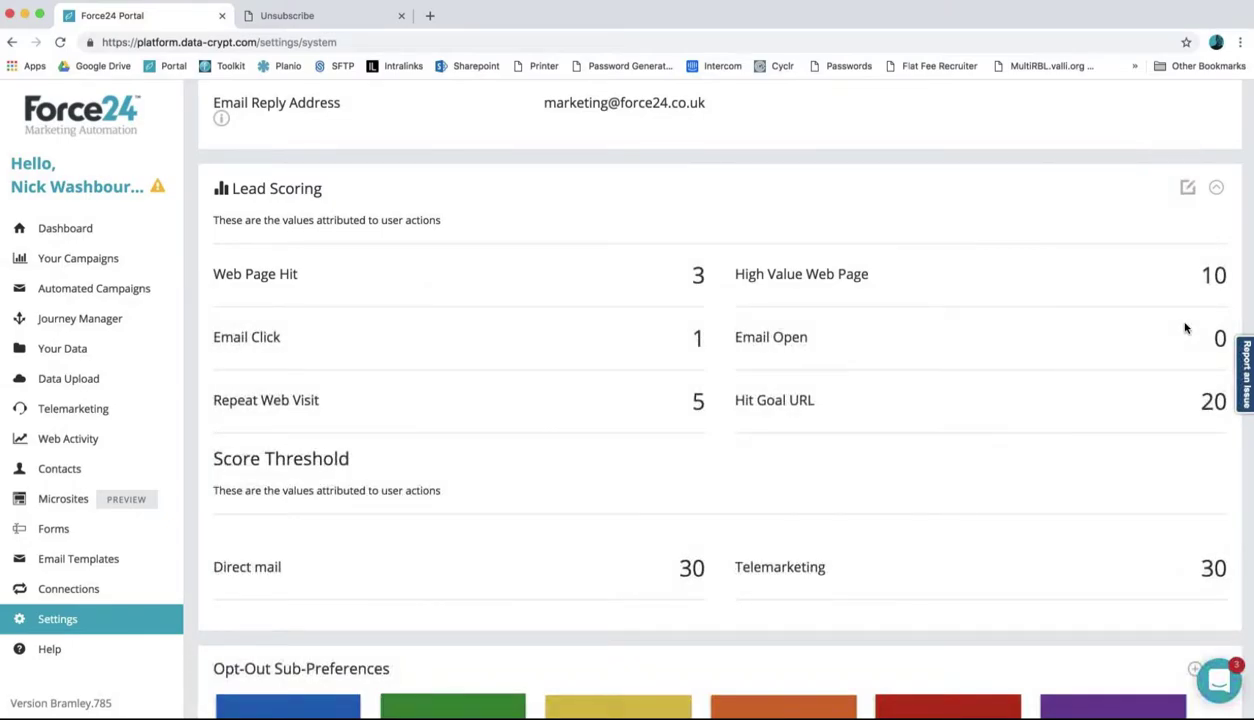
{"action": "left_click_drag", "start_coordinate": [1239, 336], "coordinate": [1220, 338]}
{"action": "left_click", "coordinate": [1220, 338]}
Examine how the % wildcard is used in My Goal URLs, highlighting it in the quickpitch-download and the-c-word entries
{"action": "scroll", "coordinate": [879, 274], "scroll_direction": "up", "scroll_amount": 10}
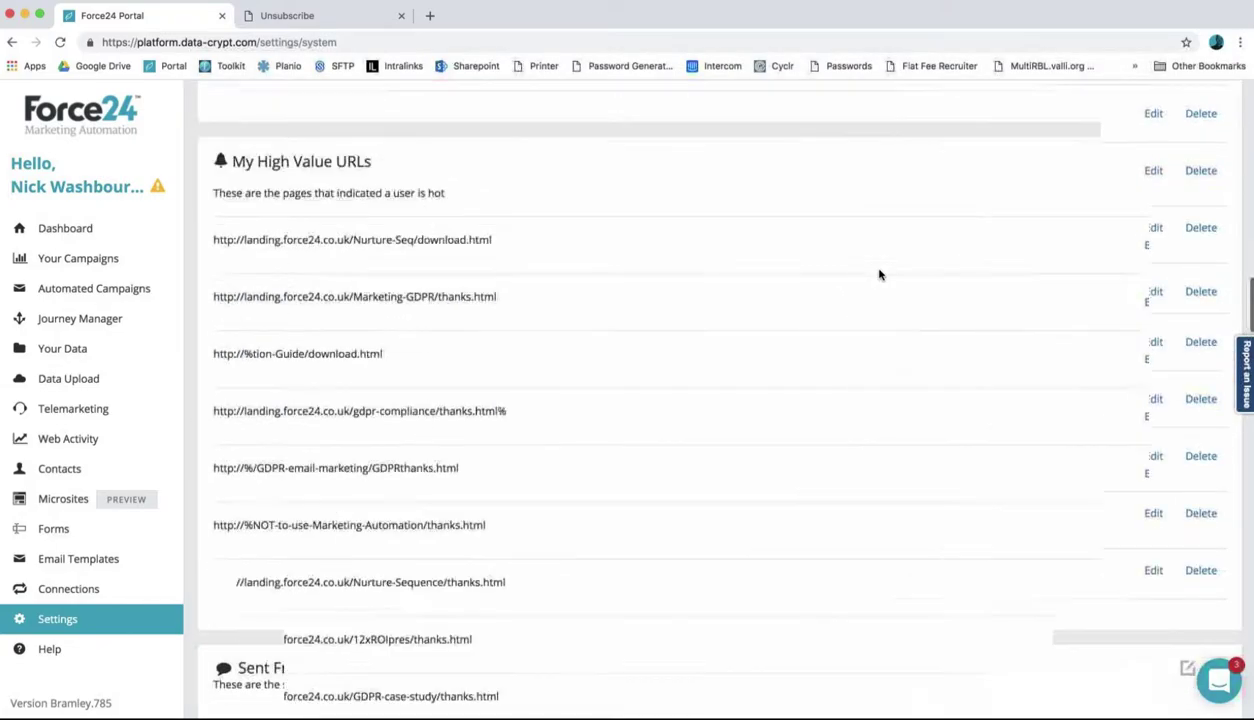
{"action": "scroll", "coordinate": [879, 274], "scroll_direction": "up", "scroll_amount": 10}
{"action": "scroll", "coordinate": [879, 274], "scroll_direction": "up", "scroll_amount": 10}
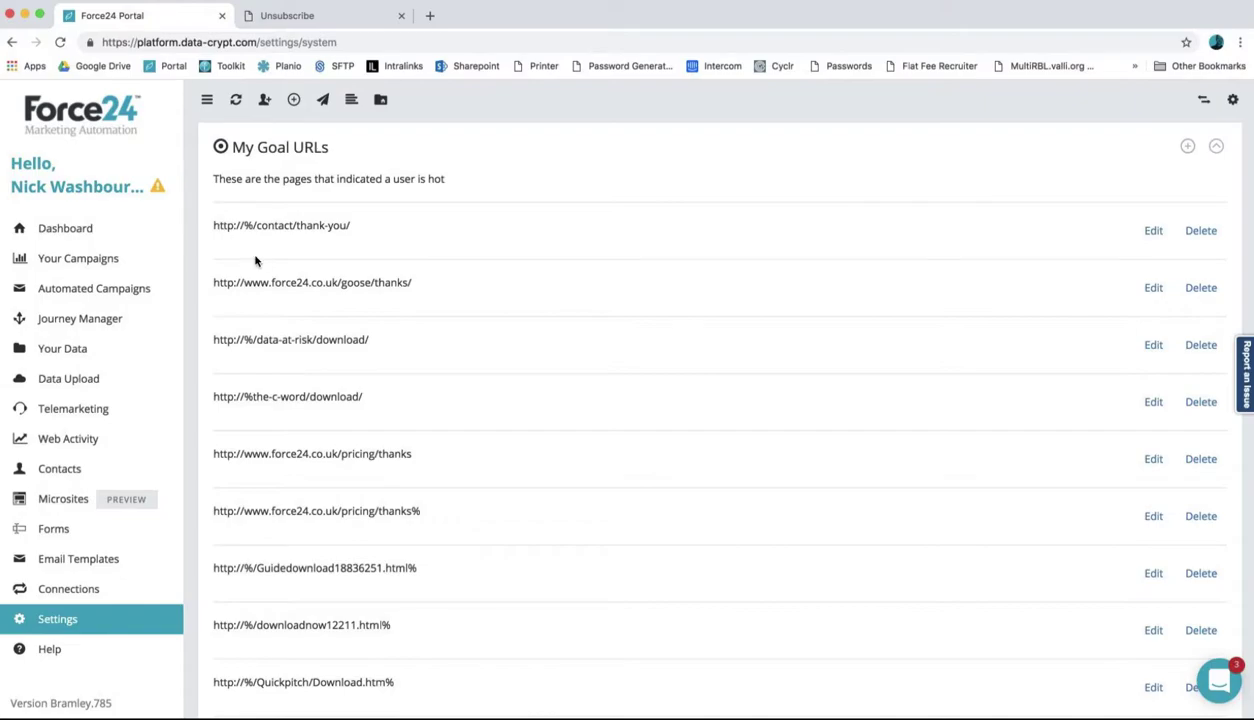
{"action": "scroll", "coordinate": [255, 257], "scroll_direction": "down", "scroll_amount": 5}
{"action": "scroll", "coordinate": [255, 257], "scroll_direction": "down", "scroll_amount": 5}
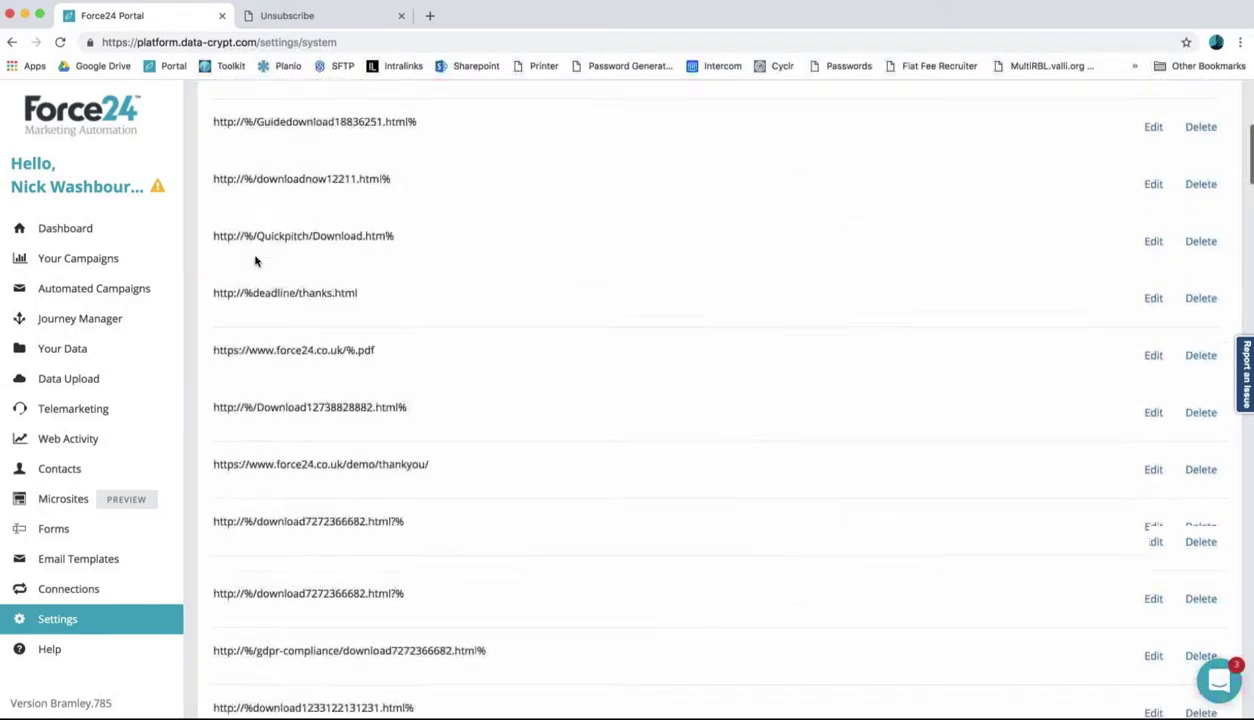
{"action": "scroll", "coordinate": [1172, 408], "scroll_direction": "down", "scroll_amount": 6}
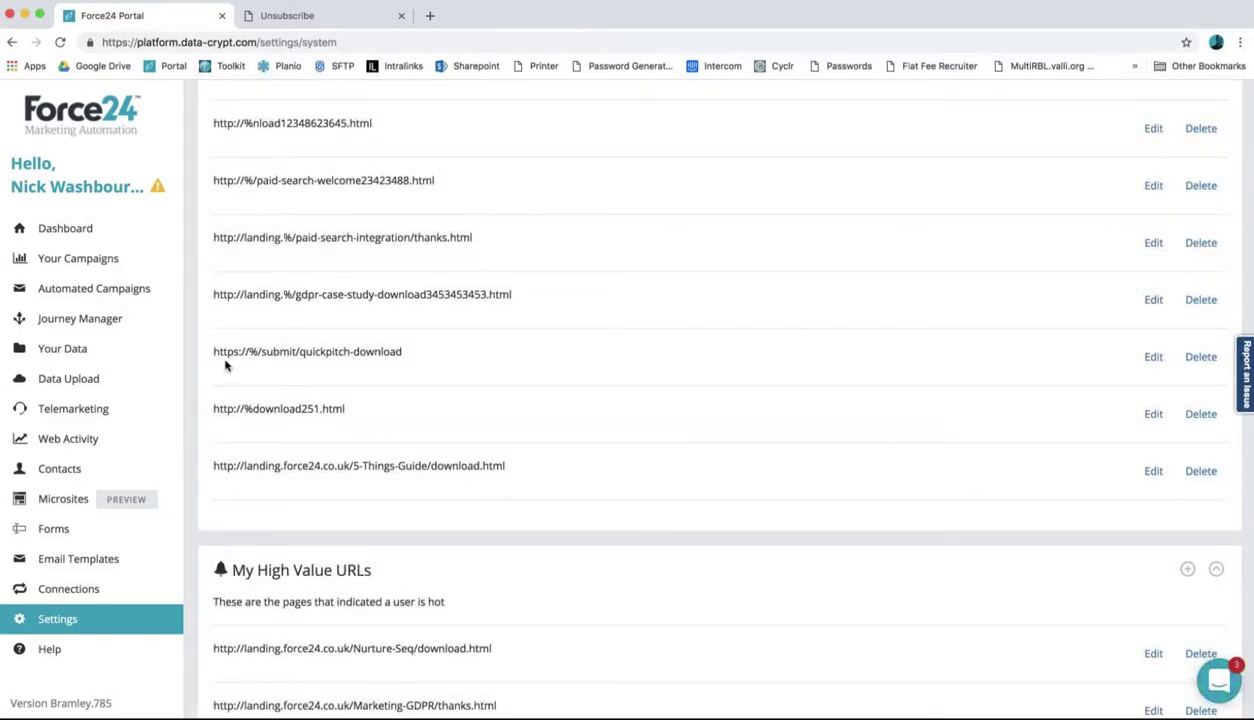
{"action": "double_click", "coordinate": [252, 352]}
{"action": "scroll", "coordinate": [338, 308], "scroll_direction": "up", "scroll_amount": 5}
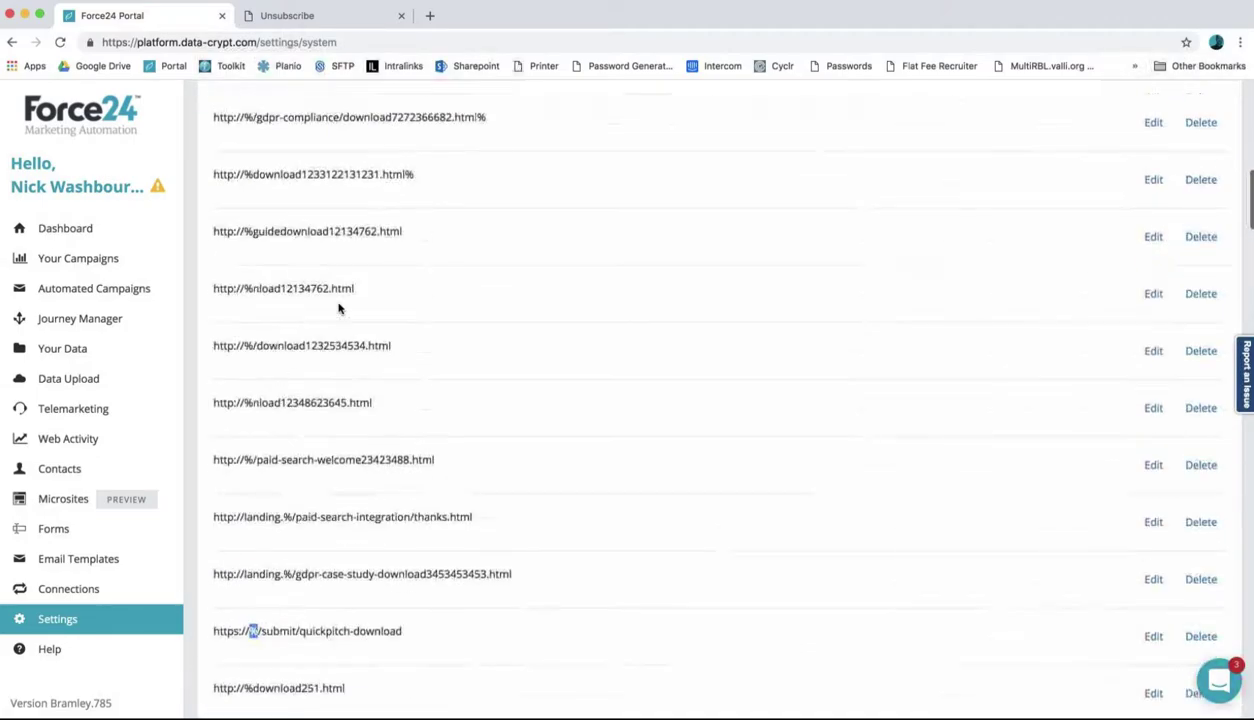
{"action": "scroll", "coordinate": [338, 308], "scroll_direction": "up", "scroll_amount": 1}
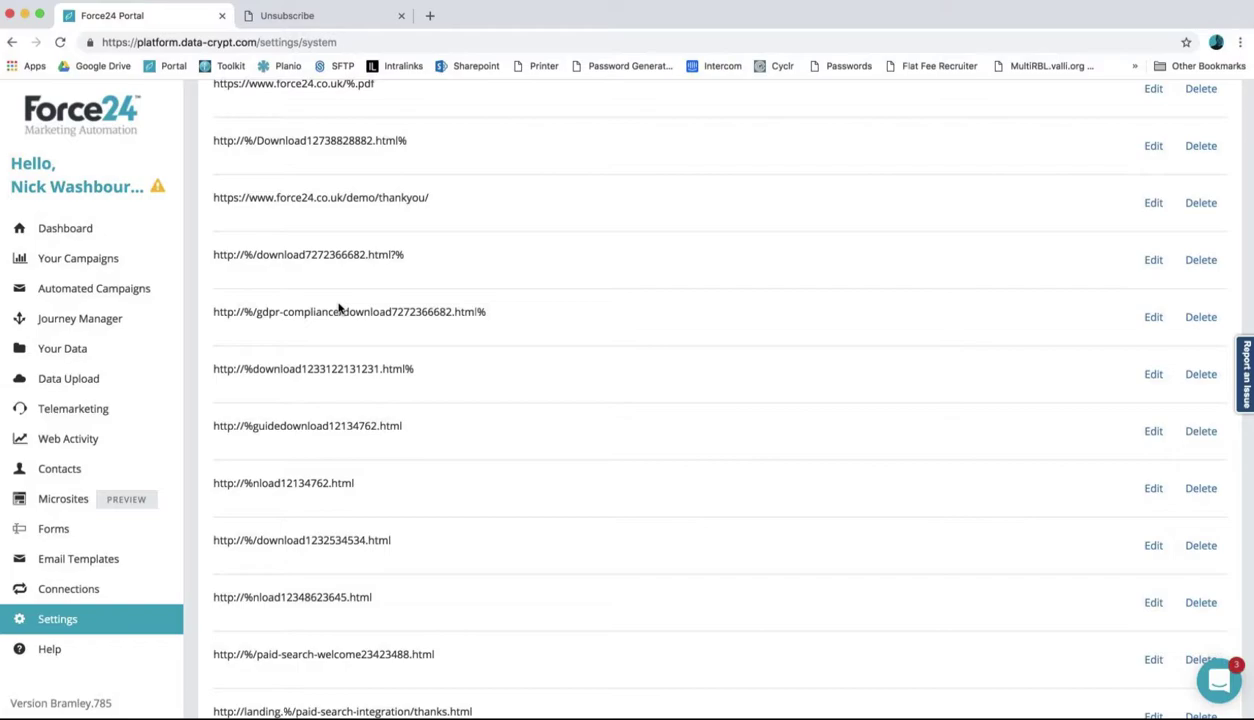
{"action": "scroll", "coordinate": [338, 308], "scroll_direction": "up", "scroll_amount": 5}
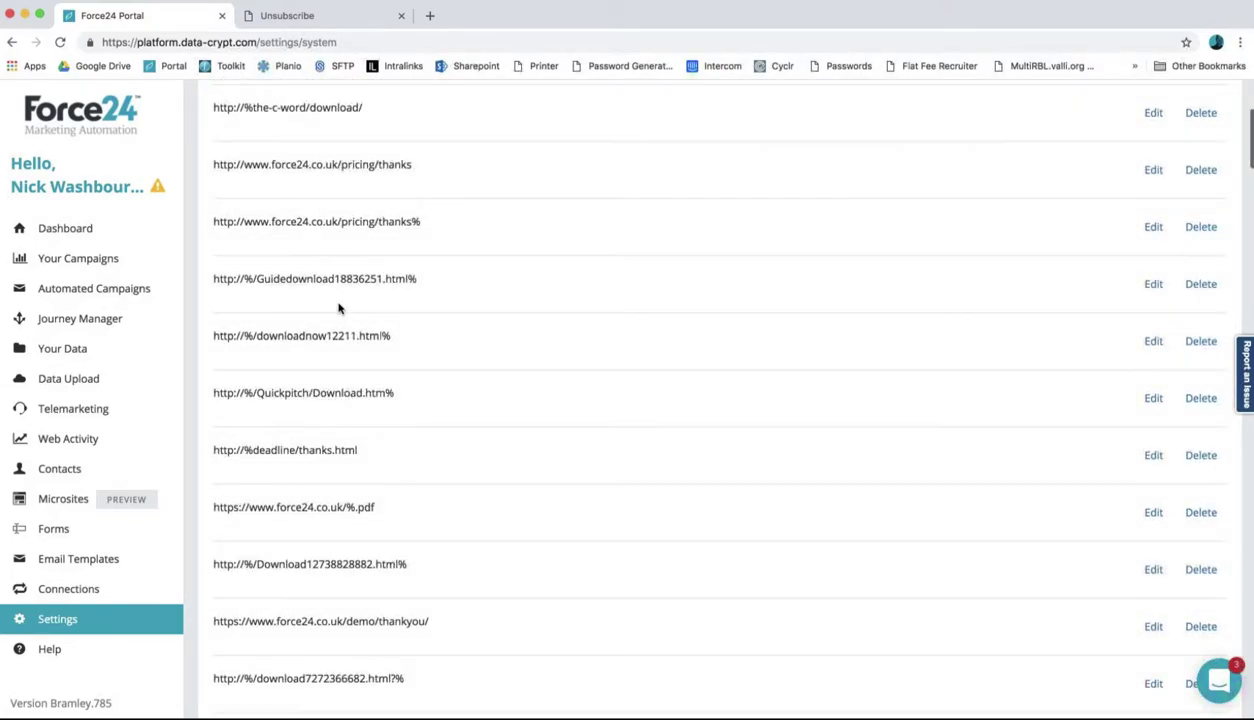
{"action": "double_click", "coordinate": [248, 195]}
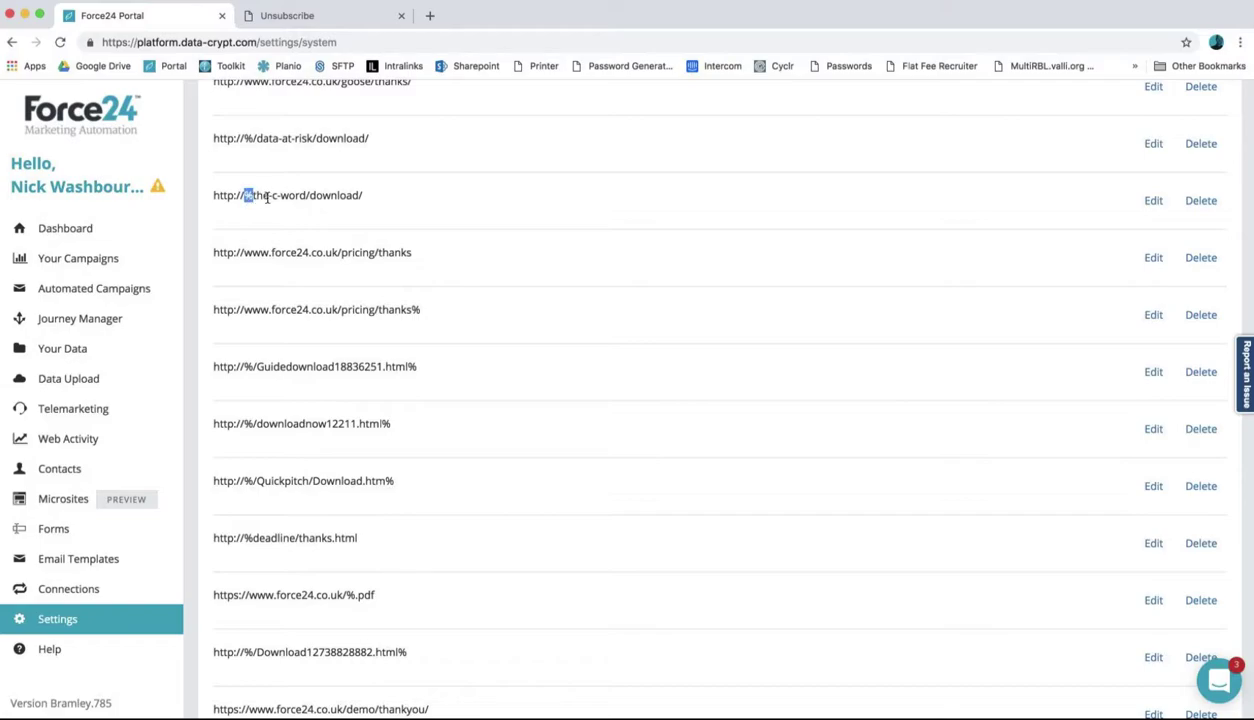
{"action": "left_click_drag", "start_coordinate": [383, 200], "coordinate": [271, 196]}
Examine the landing and thank-you pages listed under My High Value URLs
{"action": "scroll", "coordinate": [462, 330], "scroll_direction": "down", "scroll_amount": 3}
{"action": "scroll", "coordinate": [405, 401], "scroll_direction": "down", "scroll_amount": 10}
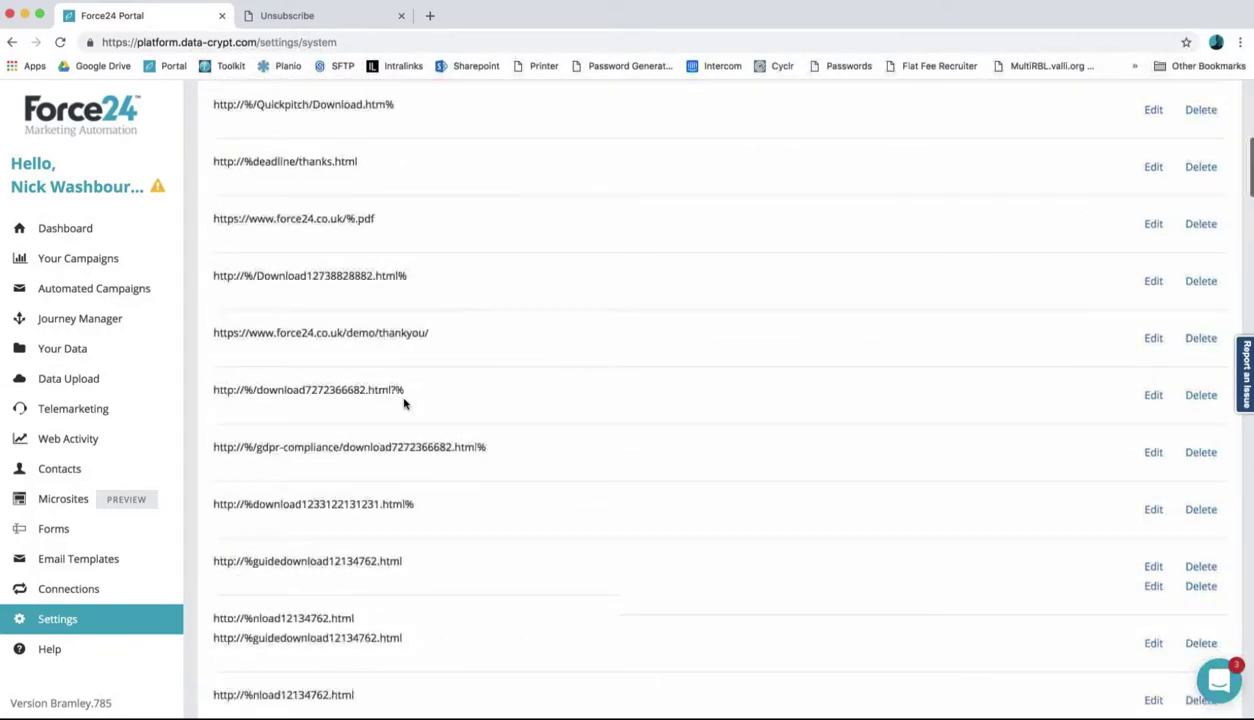
{"action": "scroll", "coordinate": [404, 400], "scroll_direction": "down", "scroll_amount": 8}
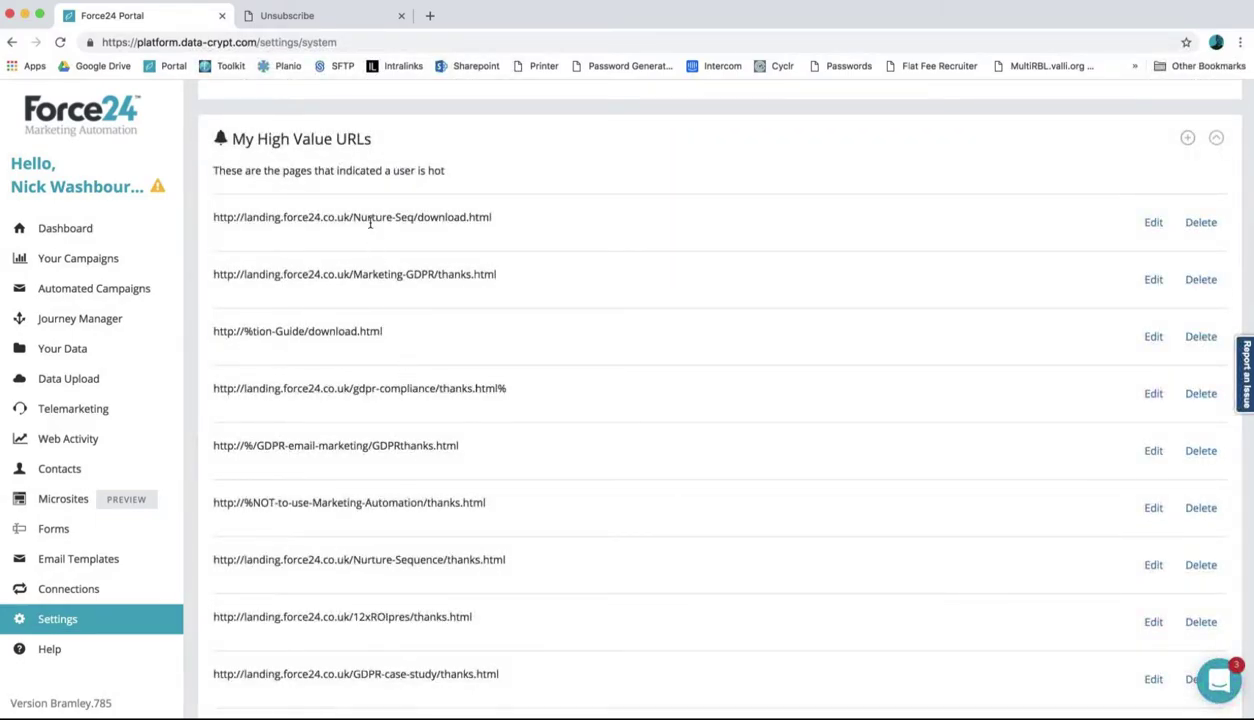
{"action": "scroll", "coordinate": [380, 245], "scroll_direction": "down", "scroll_amount": 2}
{"action": "scroll", "coordinate": [411, 262], "scroll_direction": "down", "scroll_amount": 2}
{"action": "scroll", "coordinate": [411, 263], "scroll_direction": "down", "scroll_amount": 4}
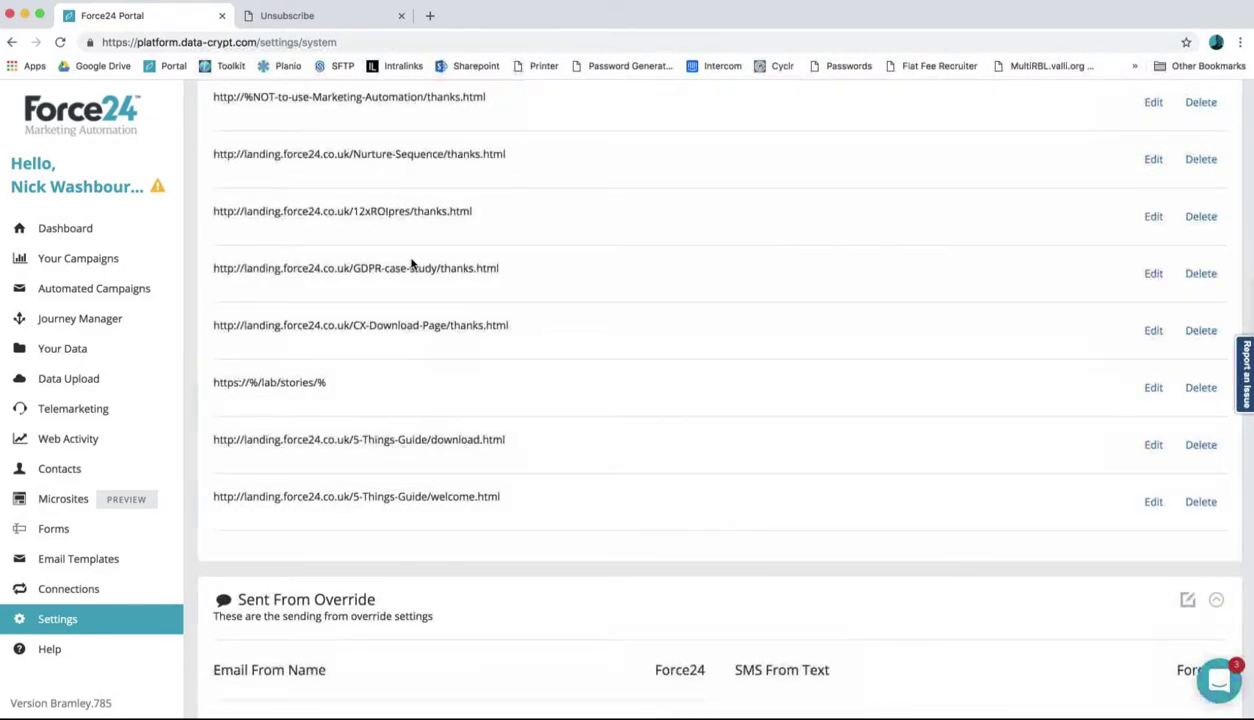
{"action": "scroll", "coordinate": [411, 265], "scroll_direction": "down", "scroll_amount": 10}
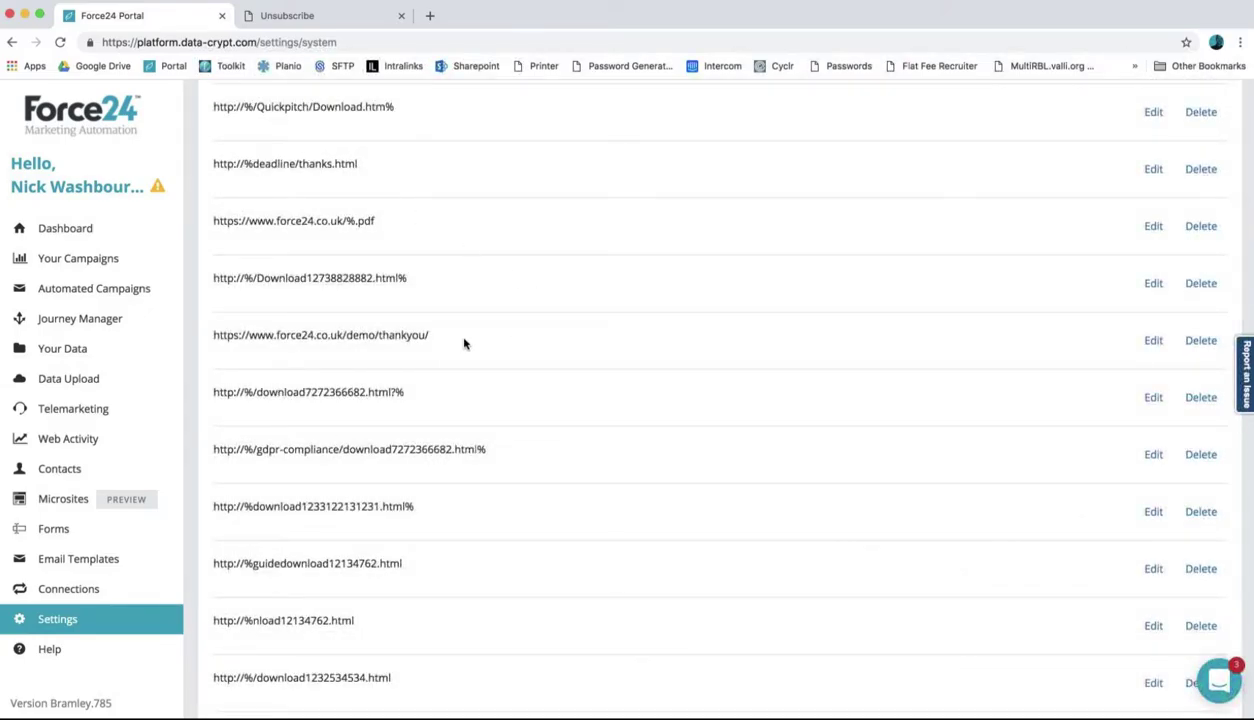
{"action": "scroll", "coordinate": [463, 343], "scroll_direction": "up", "scroll_amount": 10}
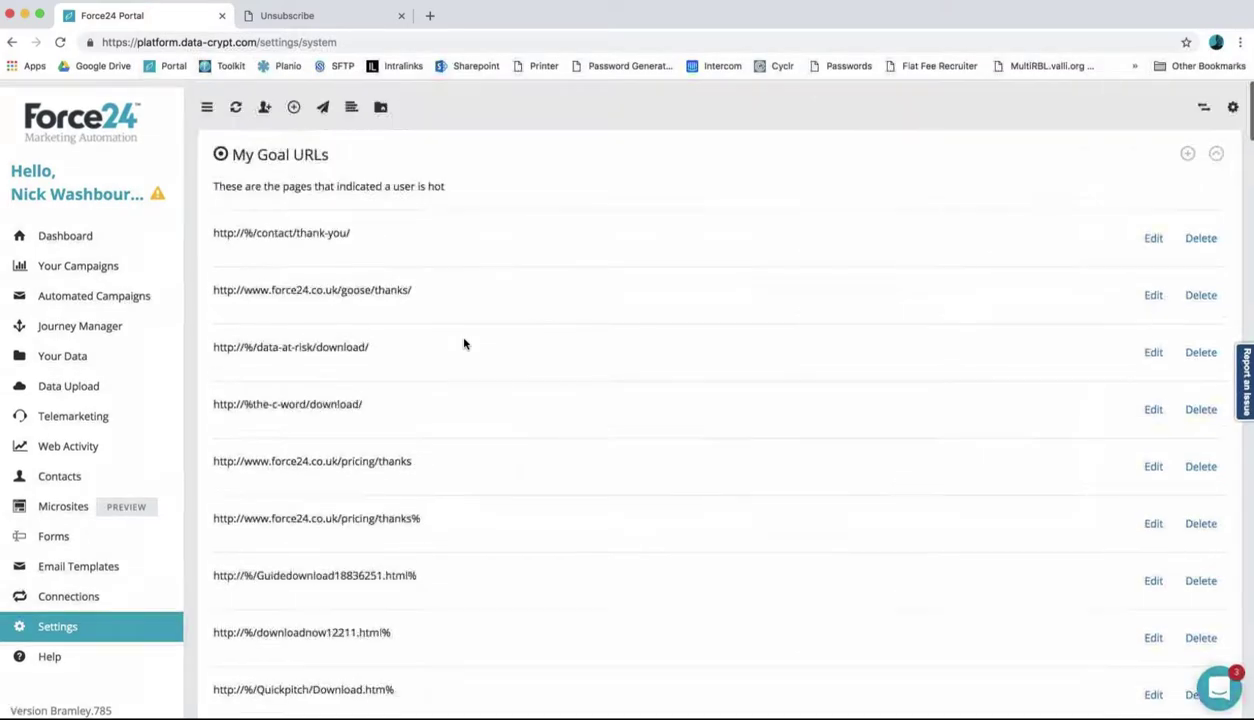
{"action": "scroll", "coordinate": [463, 343], "scroll_direction": "up", "scroll_amount": 1}
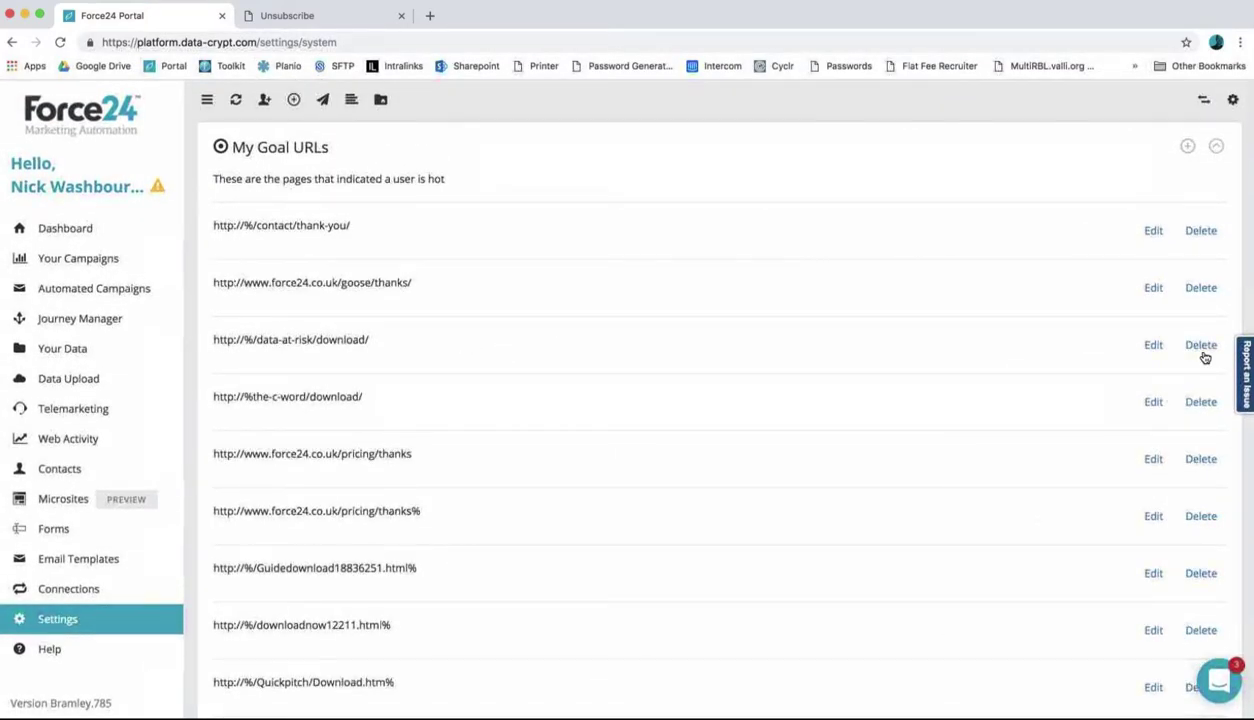
{"action": "left_click", "coordinate": [1187, 149]}
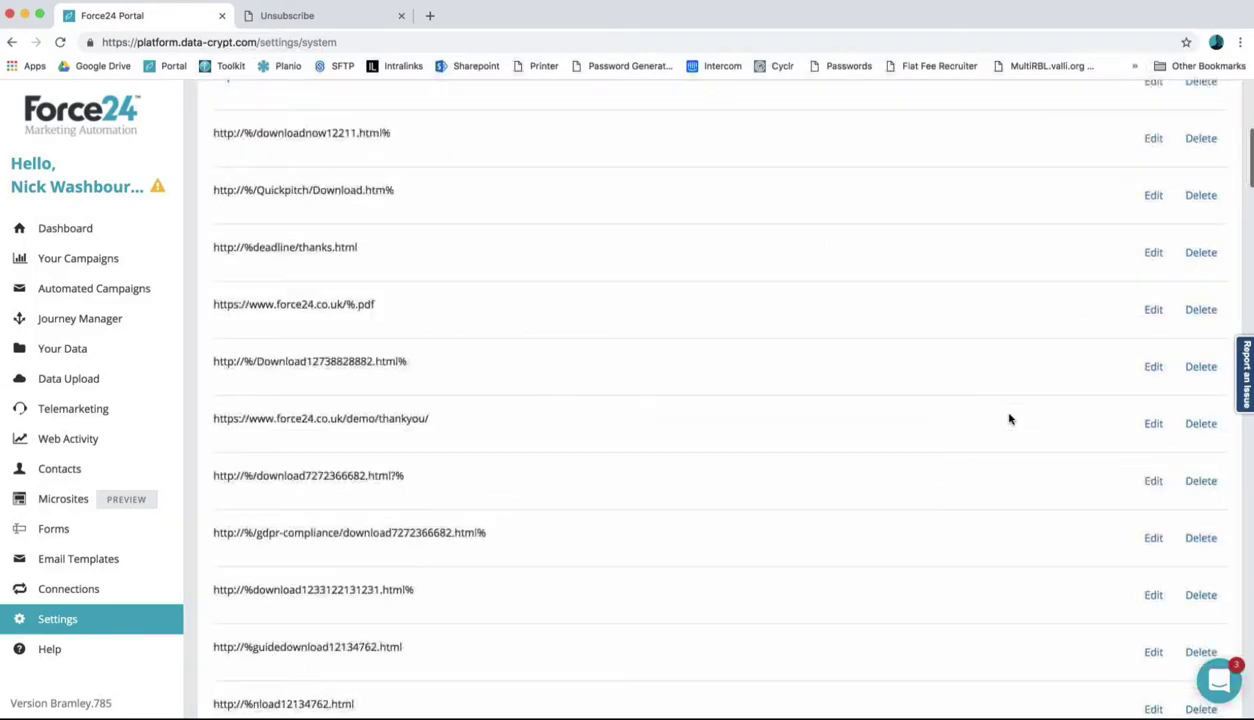
{"action": "left_click", "coordinate": [675, 475]}
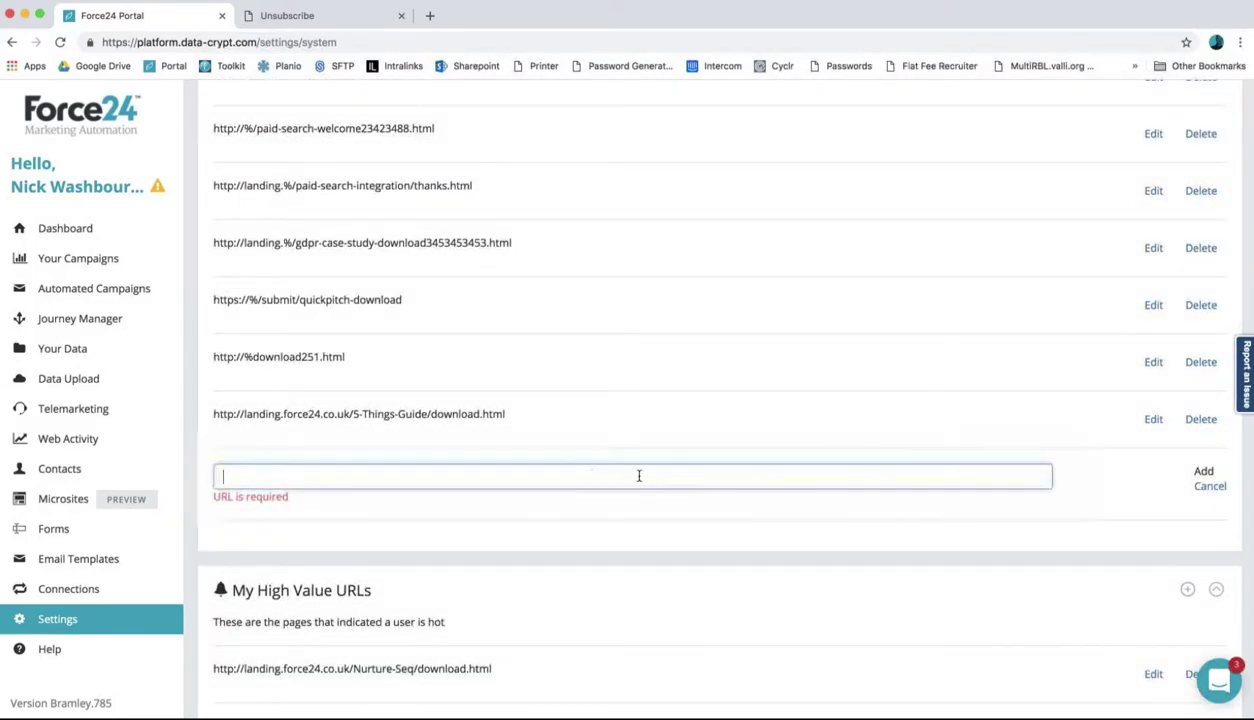
{"action": "left_click_drag", "start_coordinate": [507, 418], "coordinate": [211, 414]}
{"action": "key", "text": "ctrl+c"}
{"action": "left_click", "coordinate": [252, 470]}
{"action": "key", "text": "ctrl+v"}
{"action": "left_click", "coordinate": [633, 470]}
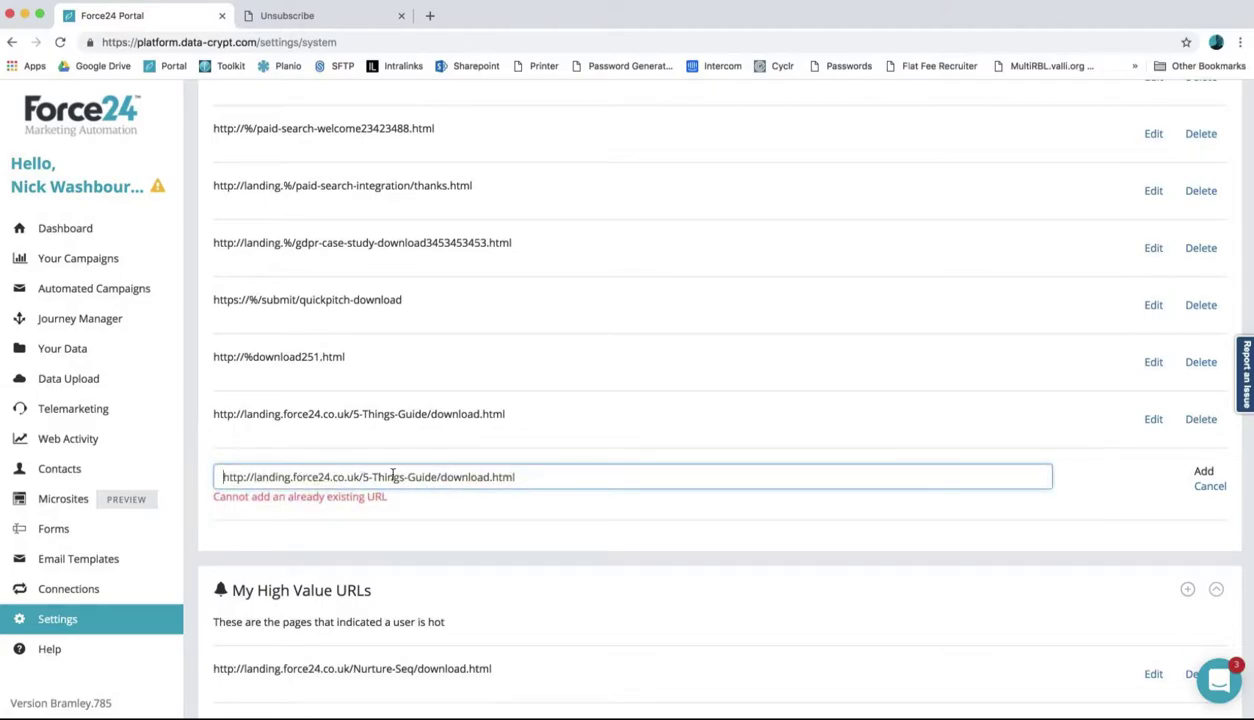
{"action": "double_click", "coordinate": [441, 478]}
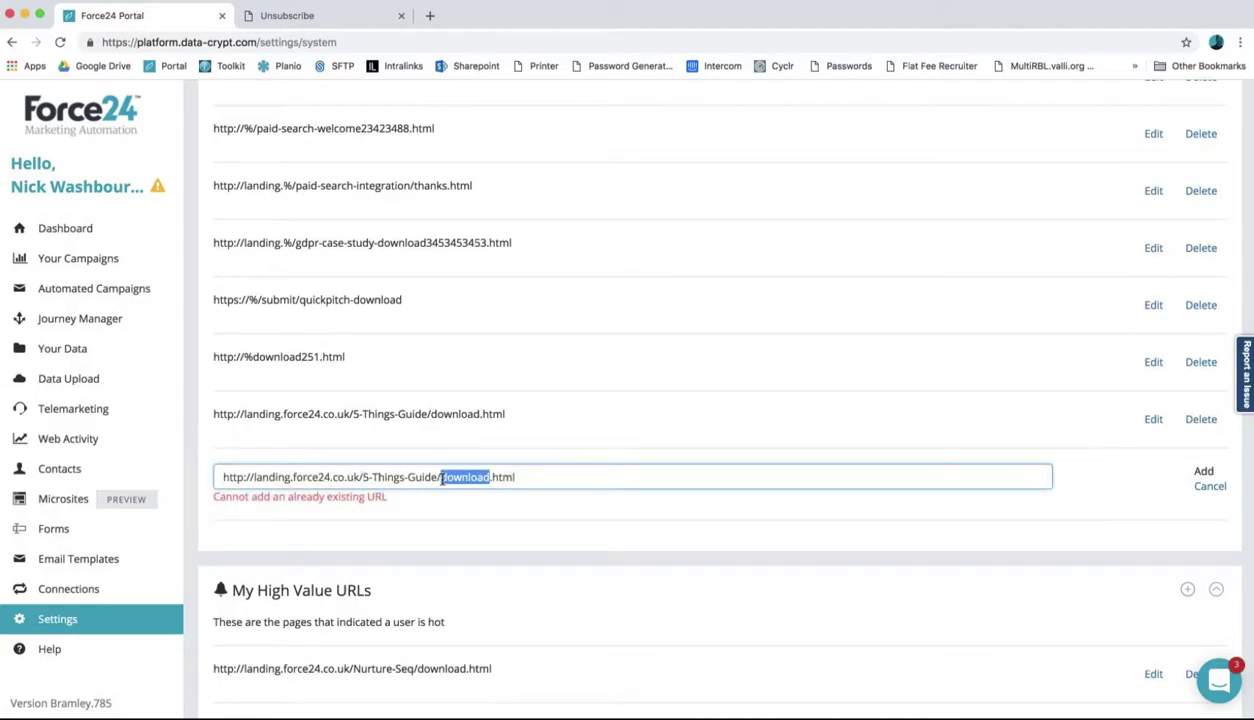
{"action": "type", "text": "%"}
{"action": "left_click", "coordinate": [526, 506]}
{"action": "left_click", "coordinate": [1205, 473]}
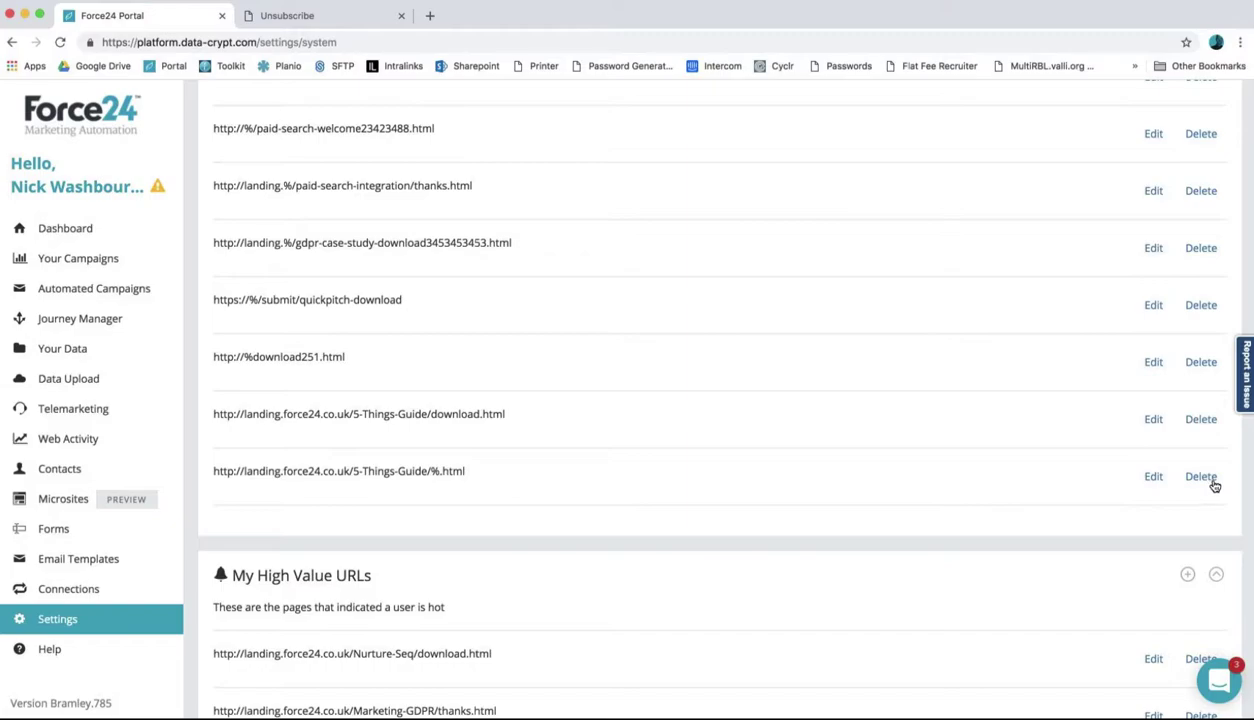
{"action": "left_click", "coordinate": [1210, 482]}
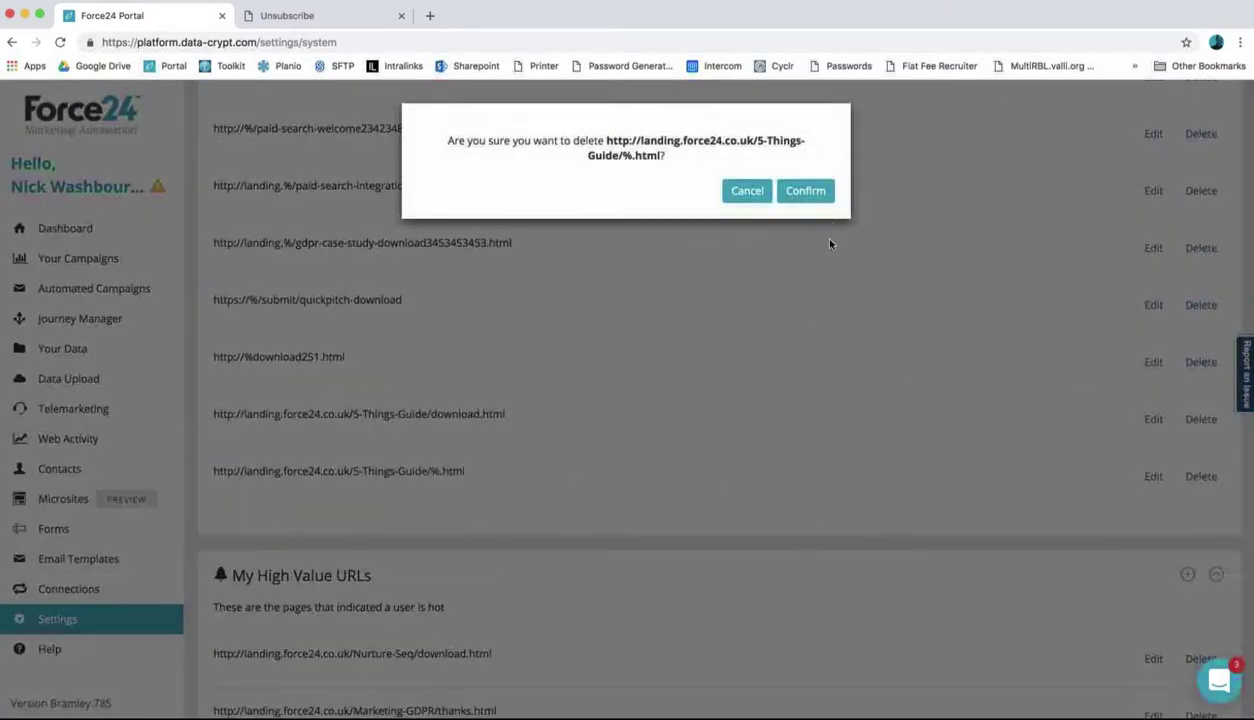
{"action": "left_click", "coordinate": [812, 195]}
Examine the Lead Scoring values for user actions, highlighting the Repeat Web Visit entry
{"action": "scroll", "coordinate": [780, 525], "scroll_direction": "down", "scroll_amount": 2}
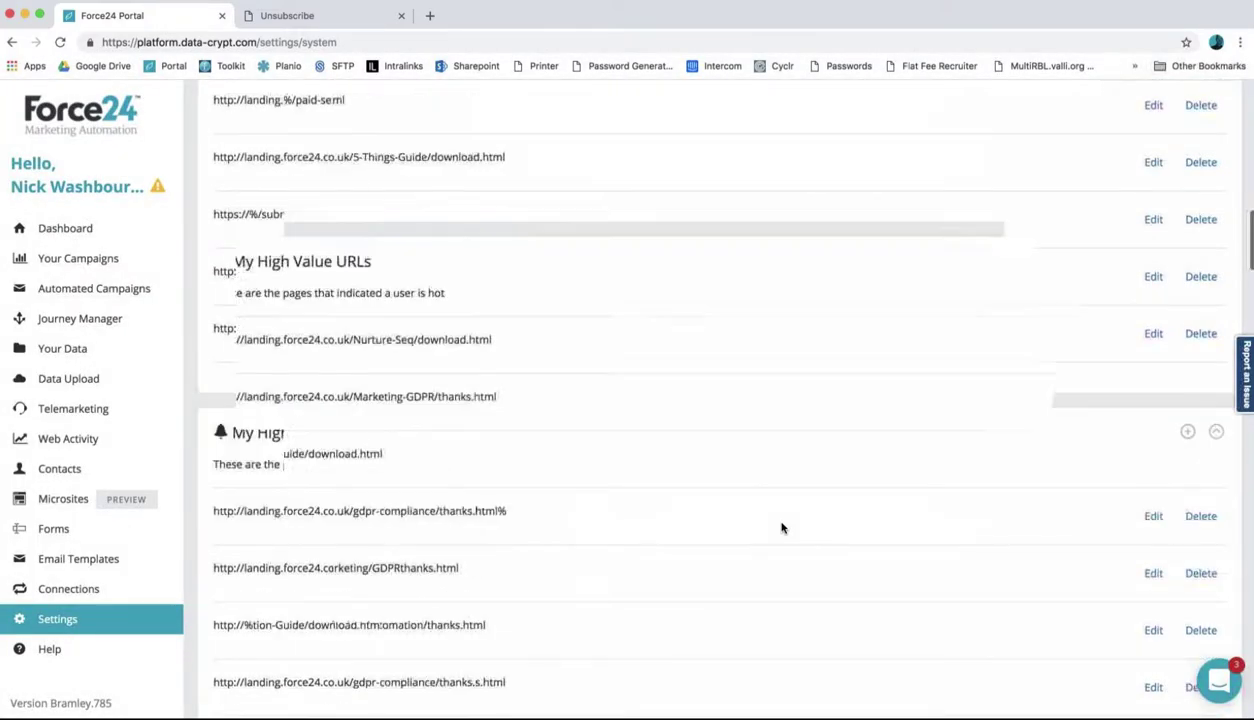
{"action": "scroll", "coordinate": [782, 528], "scroll_direction": "down", "scroll_amount": 5}
{"action": "scroll", "coordinate": [782, 528], "scroll_direction": "down", "scroll_amount": 12}
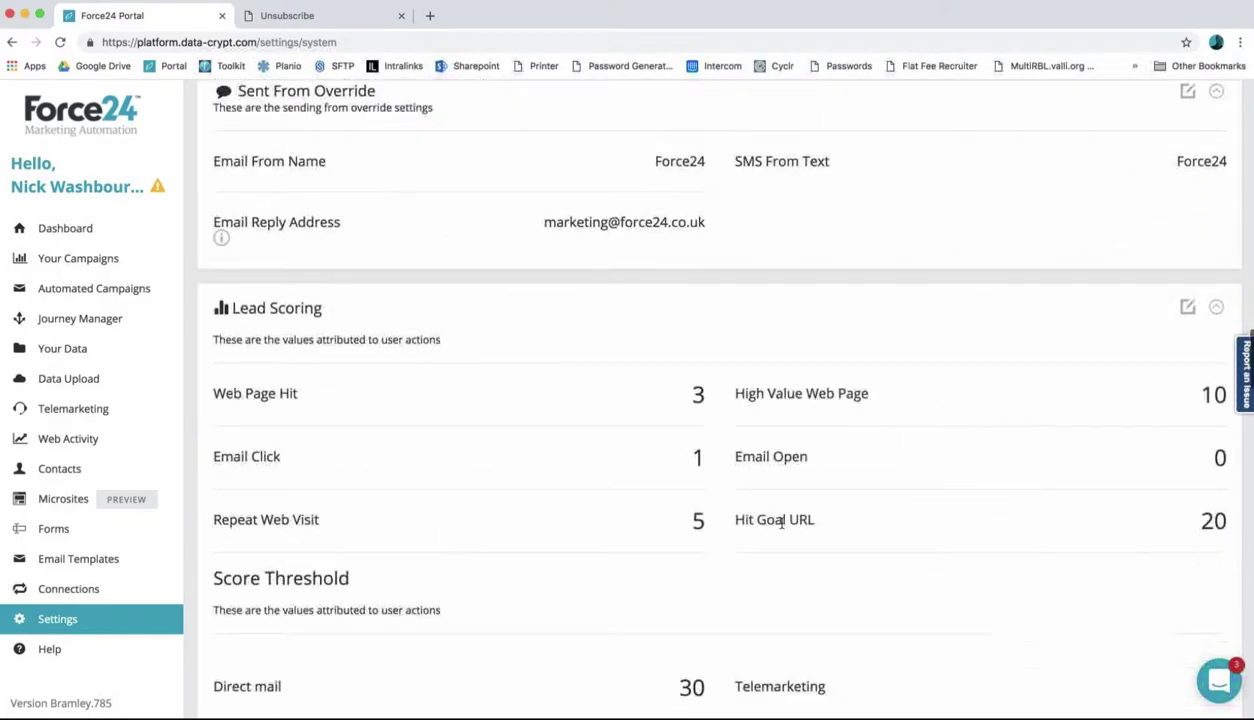
{"action": "scroll", "coordinate": [782, 523], "scroll_direction": "down", "scroll_amount": 3}
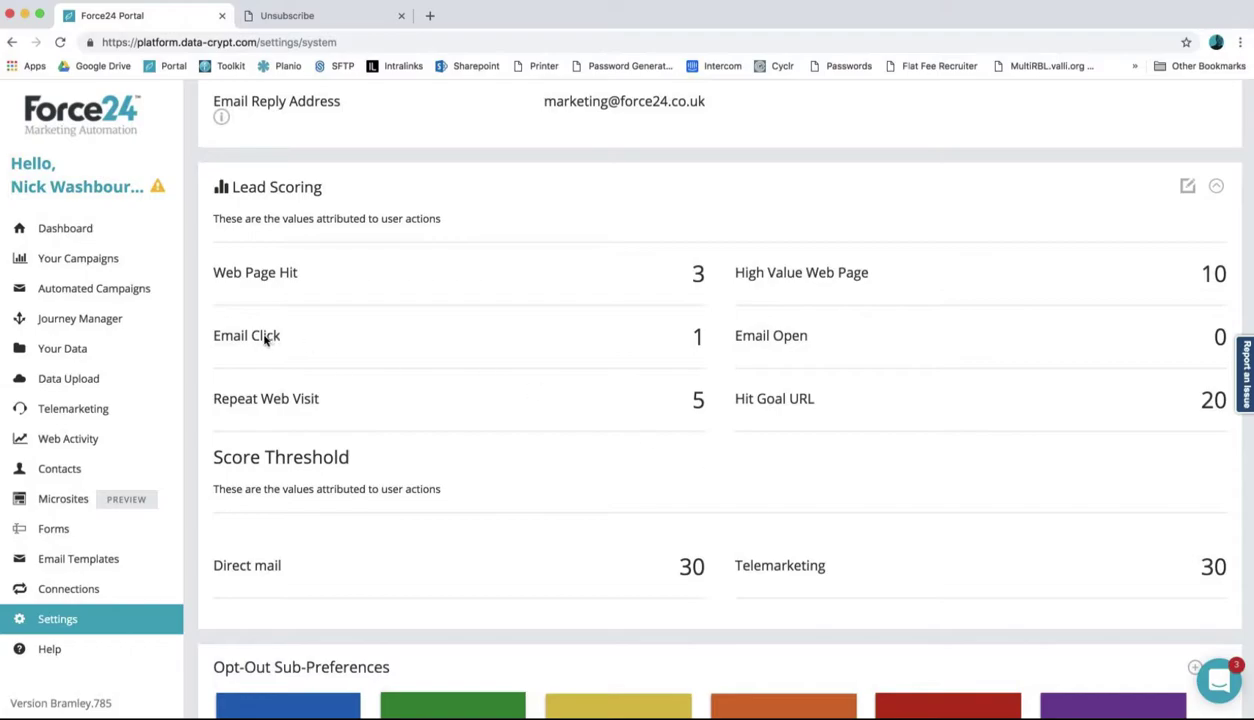
{"action": "triple_click", "coordinate": [220, 400]}
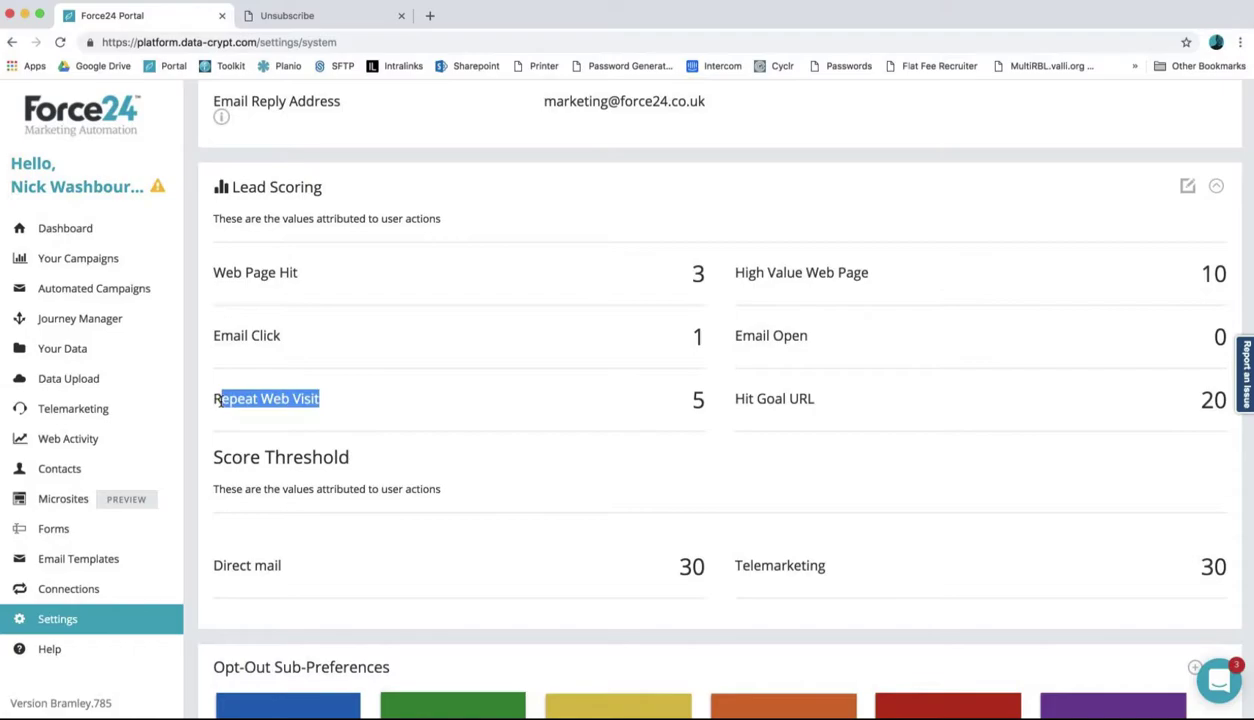
{"action": "left_click", "coordinate": [322, 406]}
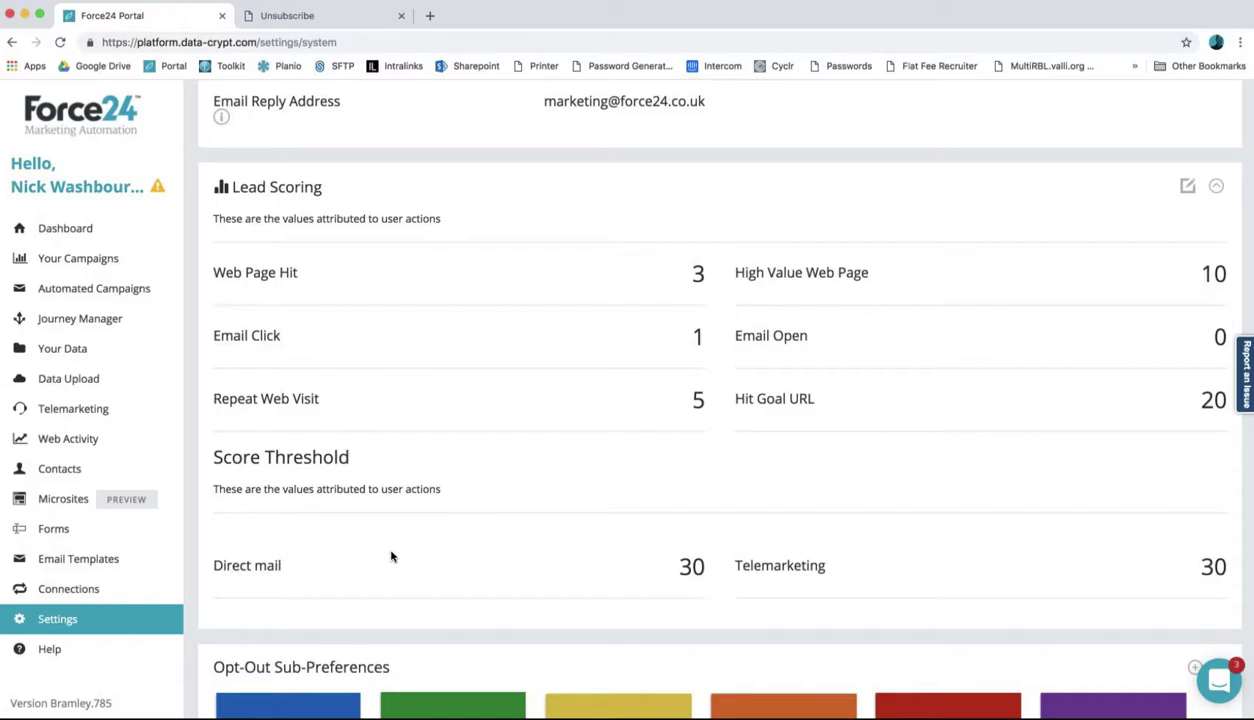
Examine the Score Threshold values for Direct mail and Telemarketing, highlighting each one
{"action": "double_click", "coordinate": [698, 567]}
{"action": "left_click", "coordinate": [690, 566]}
{"action": "double_click", "coordinate": [684, 566]}
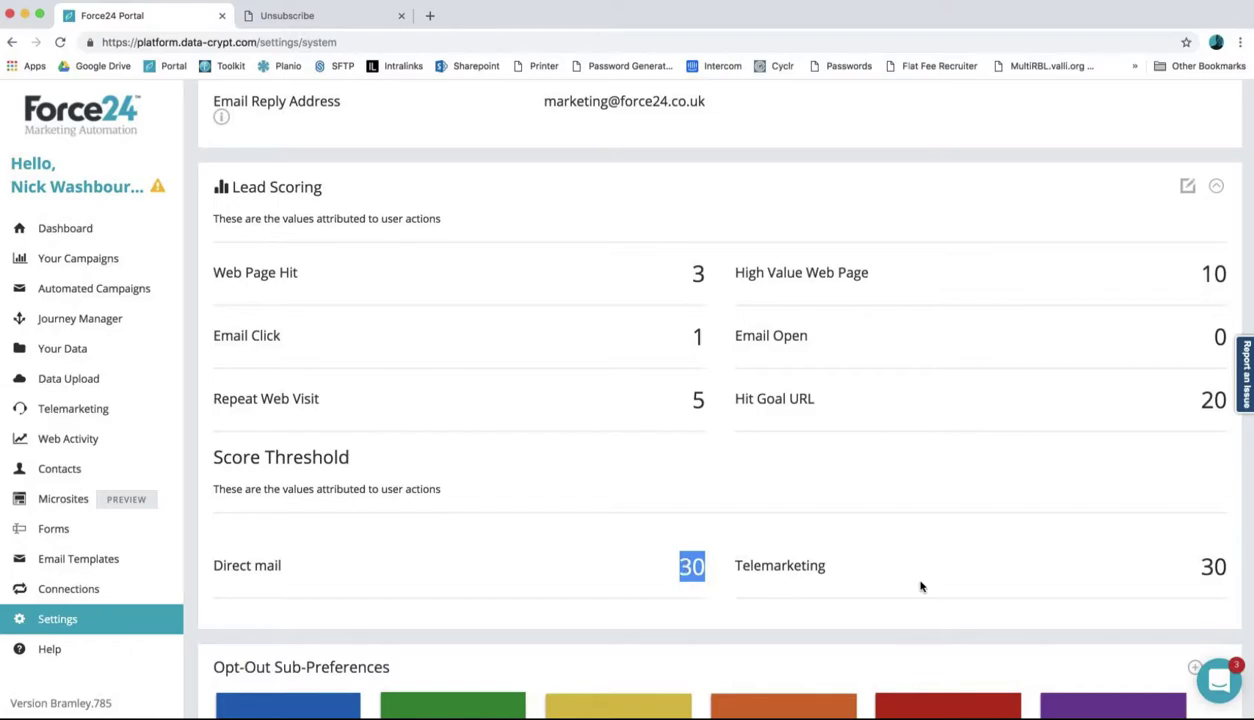
{"action": "double_click", "coordinate": [1214, 567]}
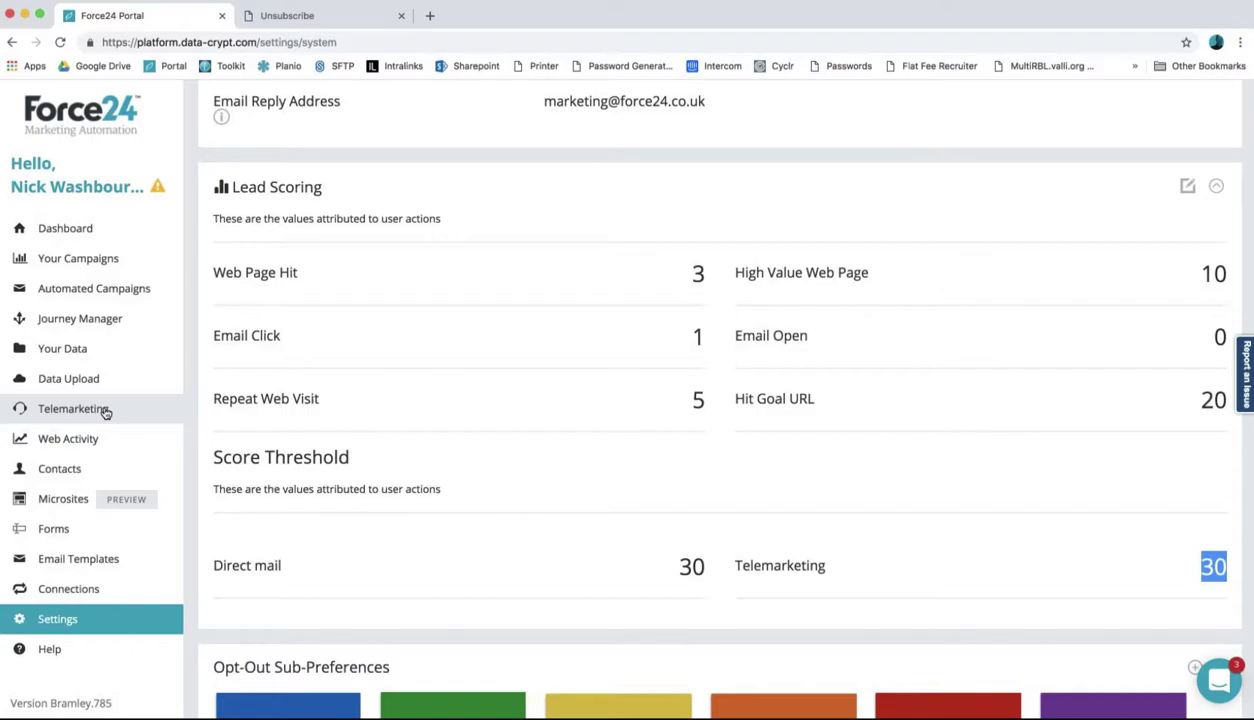
Create a journey named "Lead score" that enrols contacts every time they qualify, except those already added in the last 7 days
{"action": "left_click", "coordinate": [116, 329]}
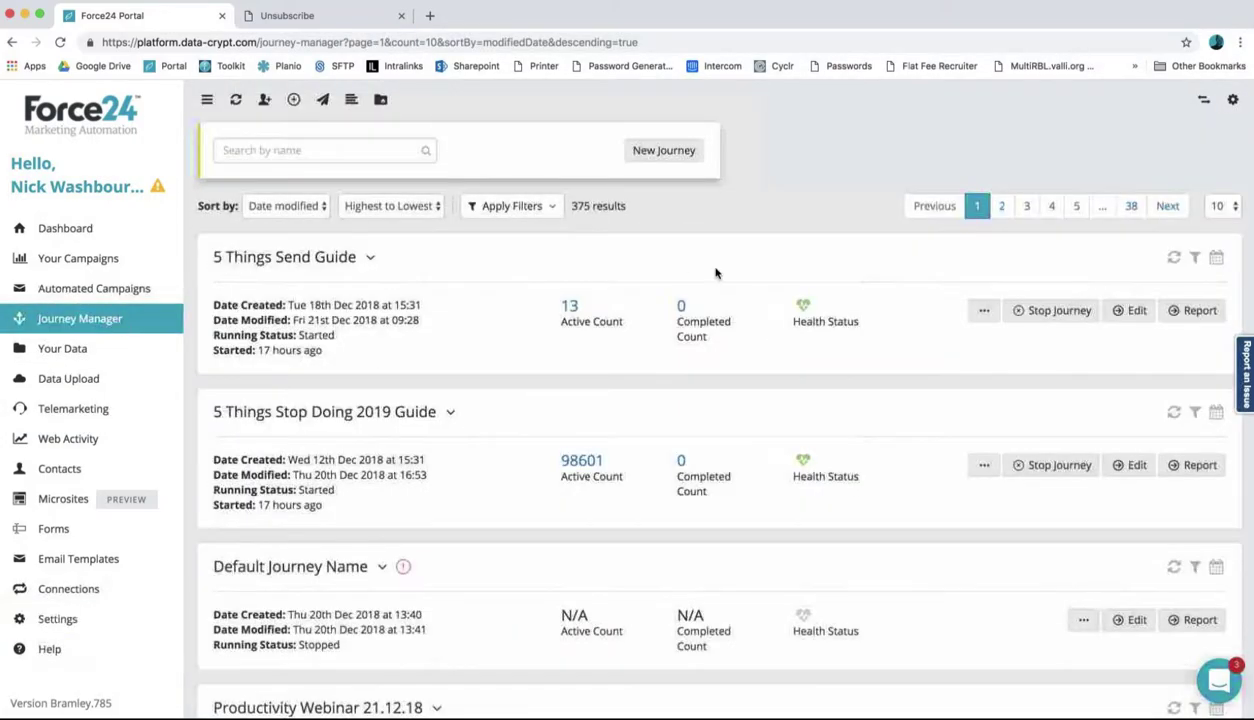
{"action": "left_click", "coordinate": [670, 151]}
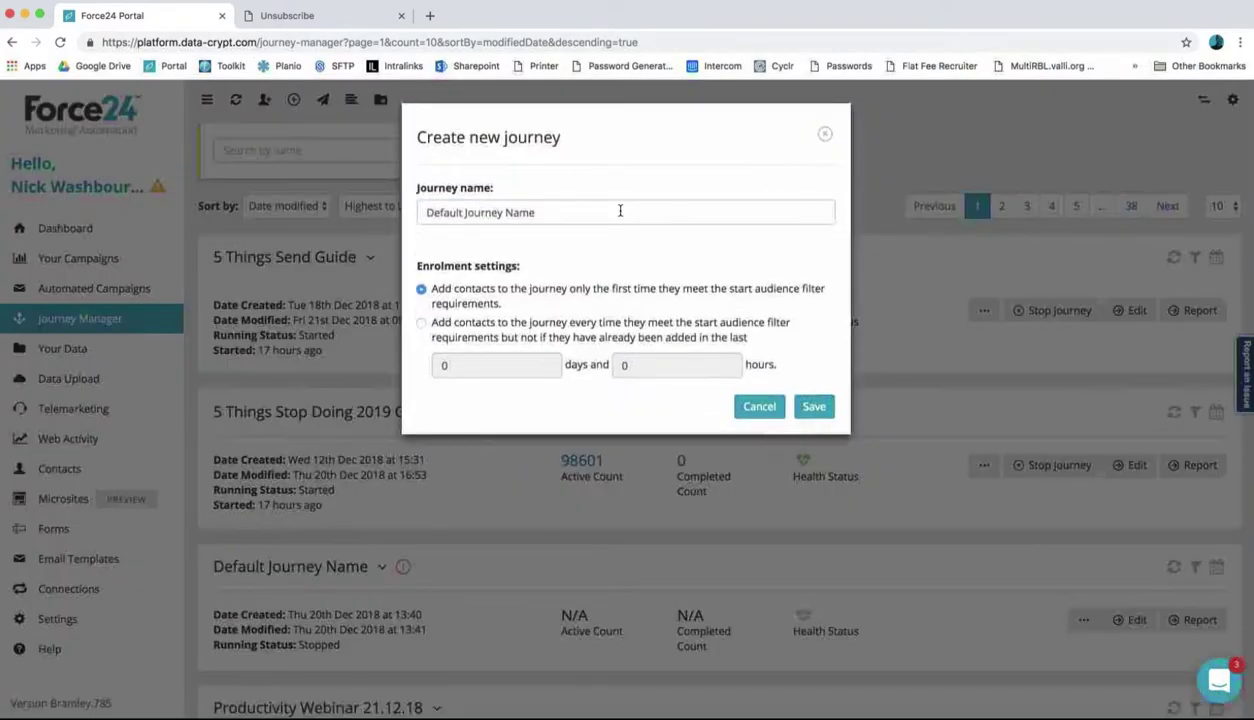
{"action": "type", "text": "Lead score"}
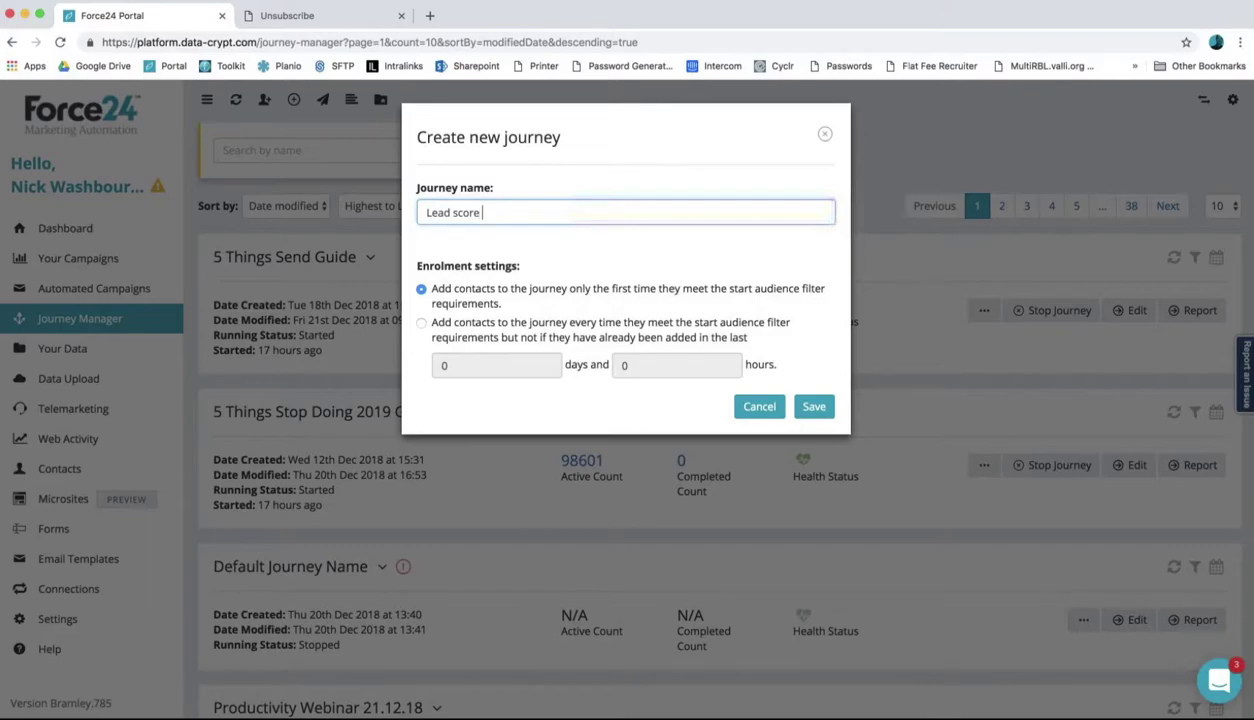
{"action": "left_click", "coordinate": [466, 325]}
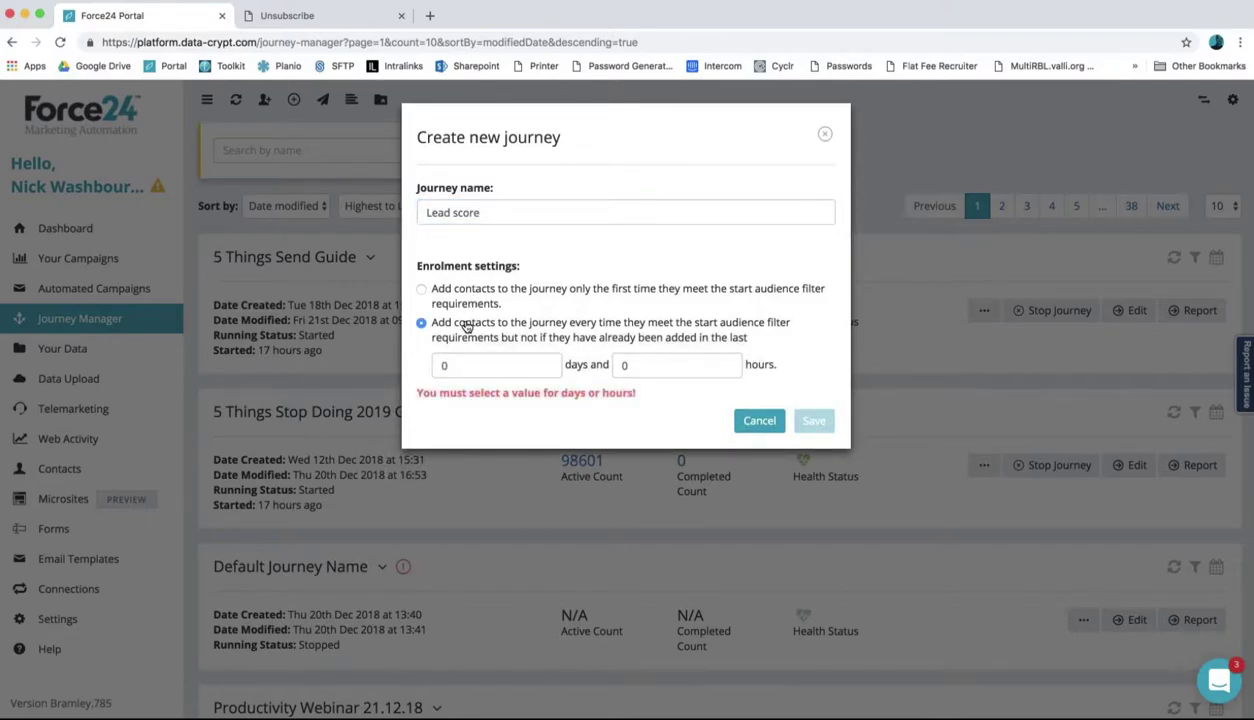
{"action": "left_click", "coordinate": [462, 366]}
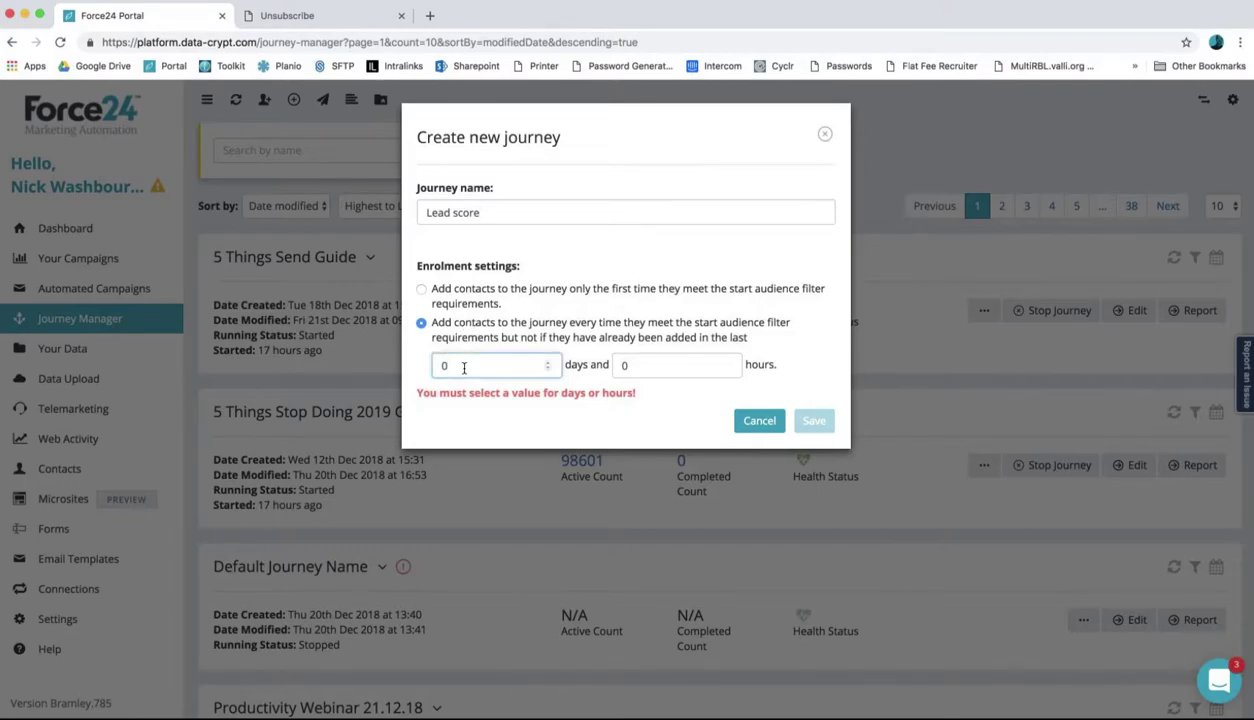
{"action": "key", "text": "BackSpace"}
{"action": "type", "text": "7"}
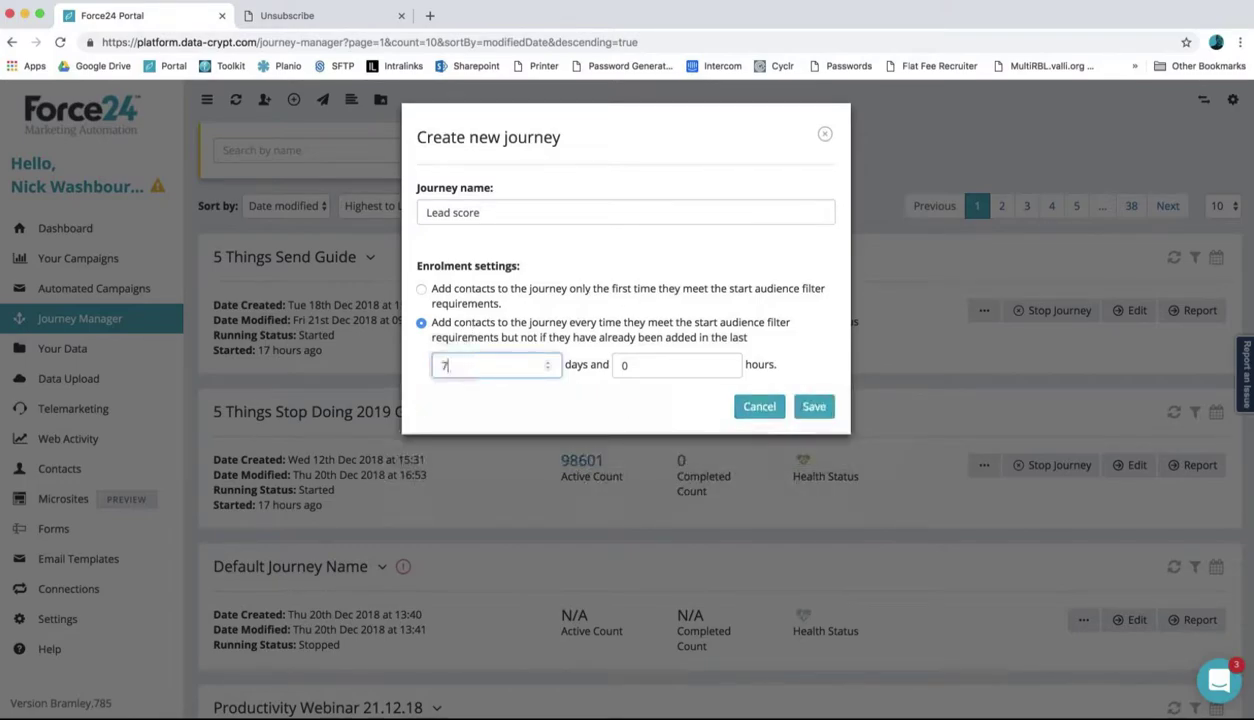
{"action": "left_click", "coordinate": [814, 407]}
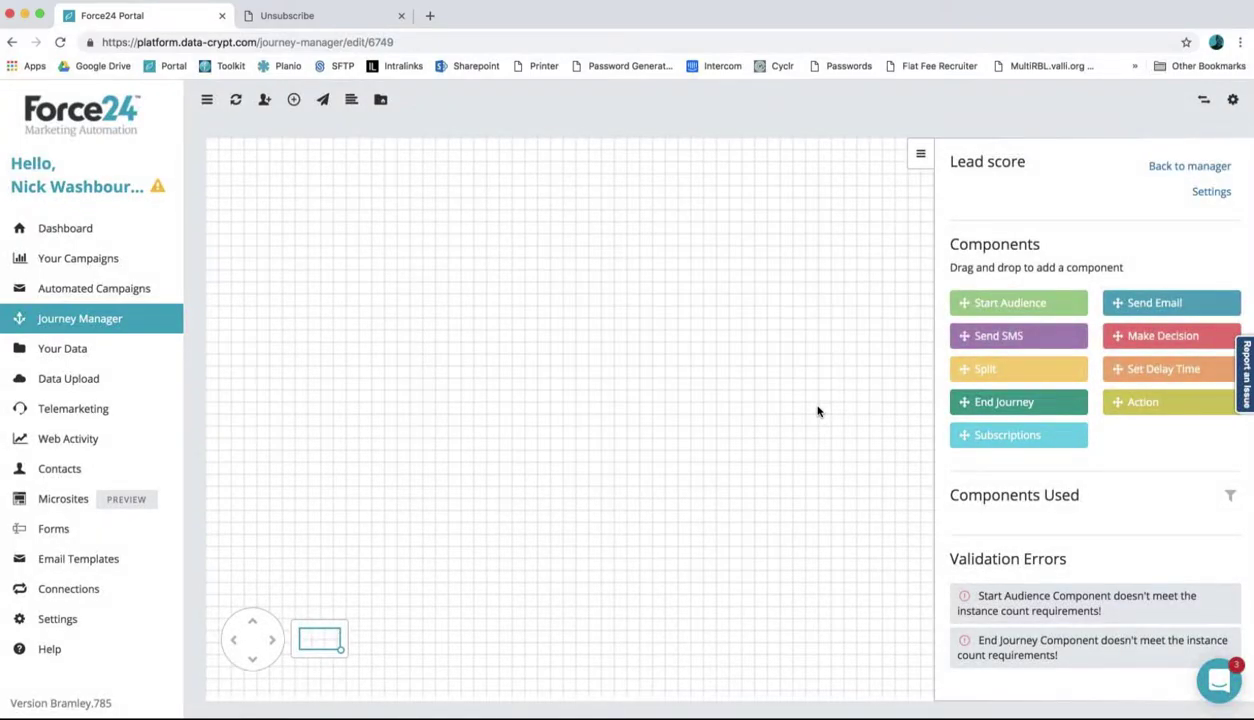
Add a Start Audience component with the rule Lead Score greater or equal to 30, refresh the contact count and save it
{"action": "left_click_drag", "start_coordinate": [995, 298], "coordinate": [534, 188]}
{"action": "left_click_drag", "start_coordinate": [266, 190], "coordinate": [227, 176]}
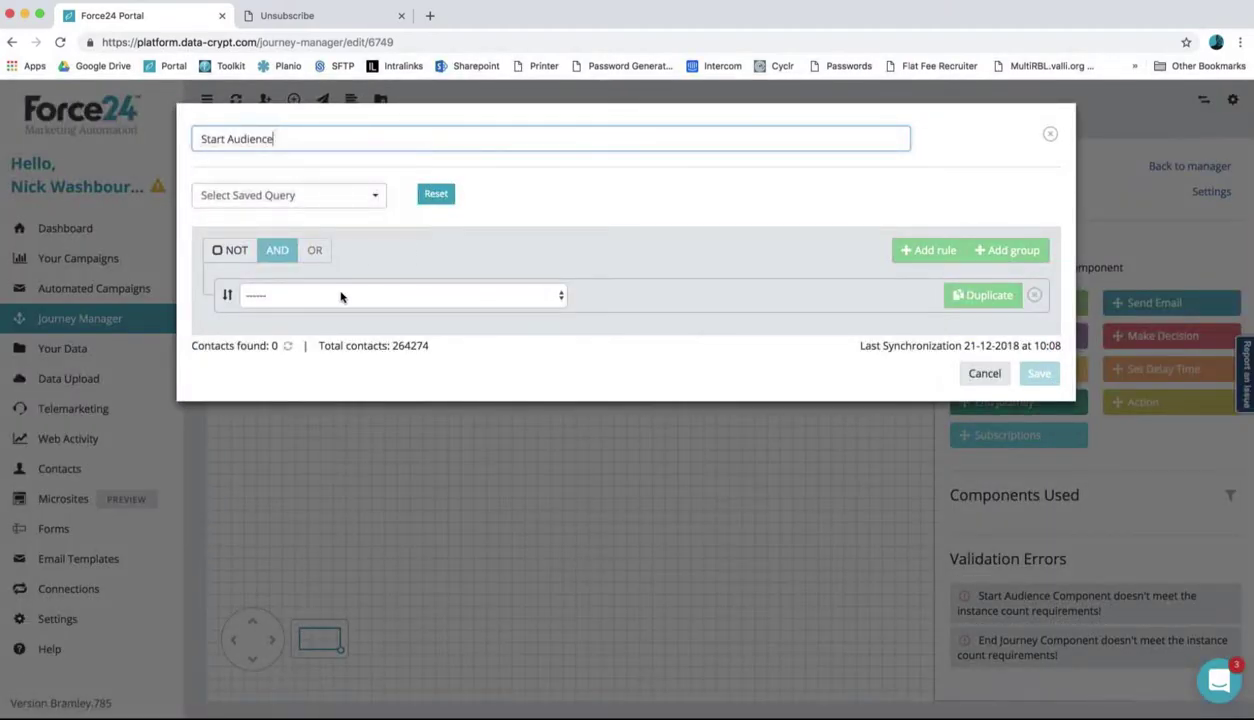
{"action": "left_click", "coordinate": [340, 296]}
{"action": "left_click", "coordinate": [392, 675]}
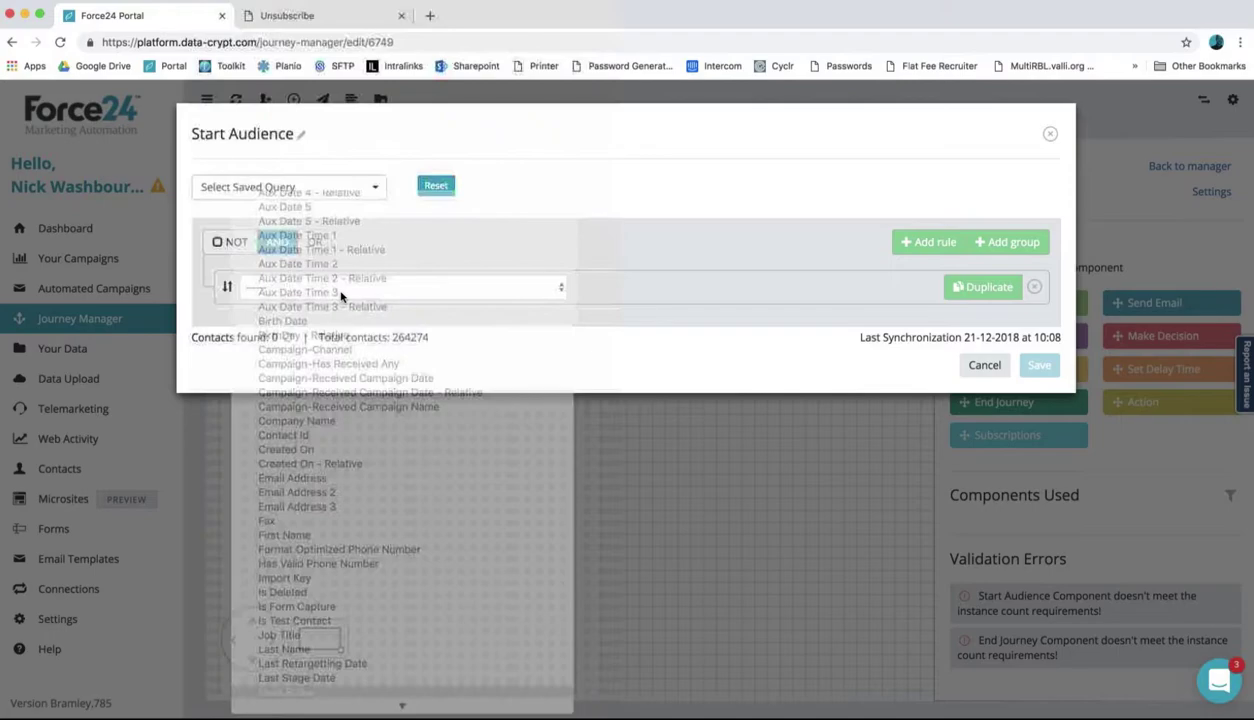
{"action": "left_click", "coordinate": [585, 287]}
{"action": "left_click", "coordinate": [625, 359]}
{"action": "left_click", "coordinate": [728, 288]}
{"action": "type", "text": "30"}
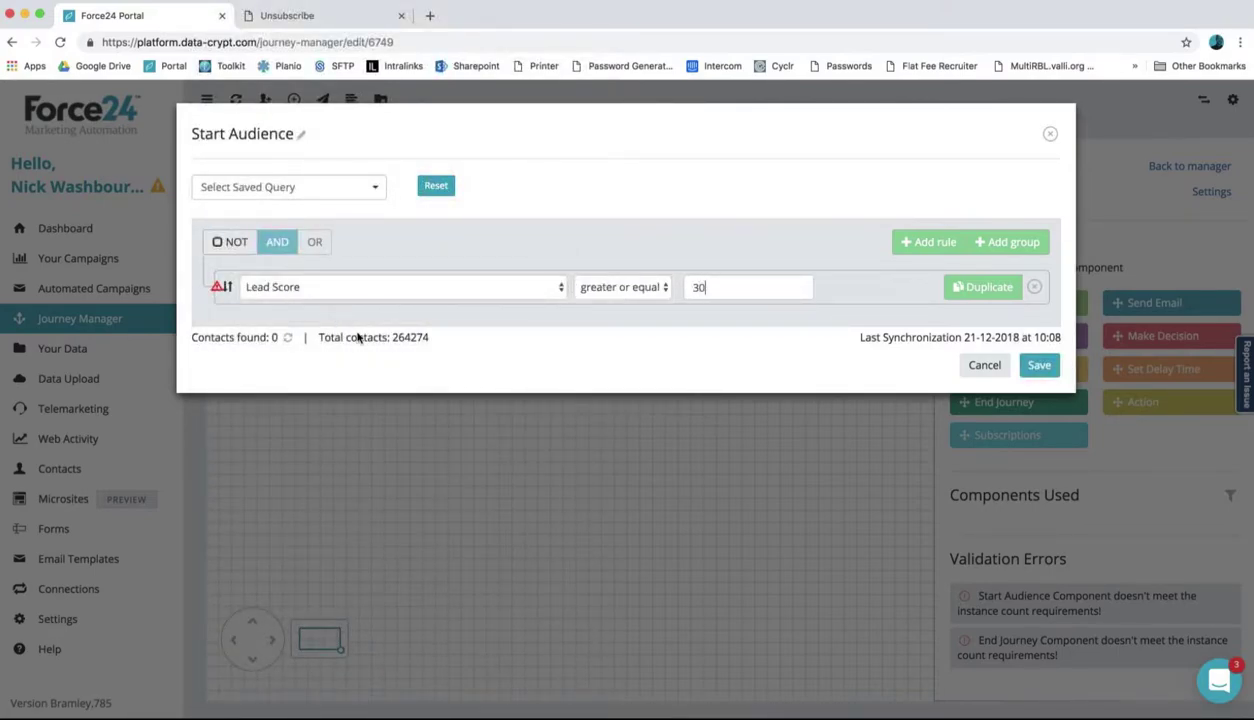
{"action": "left_click", "coordinate": [288, 339]}
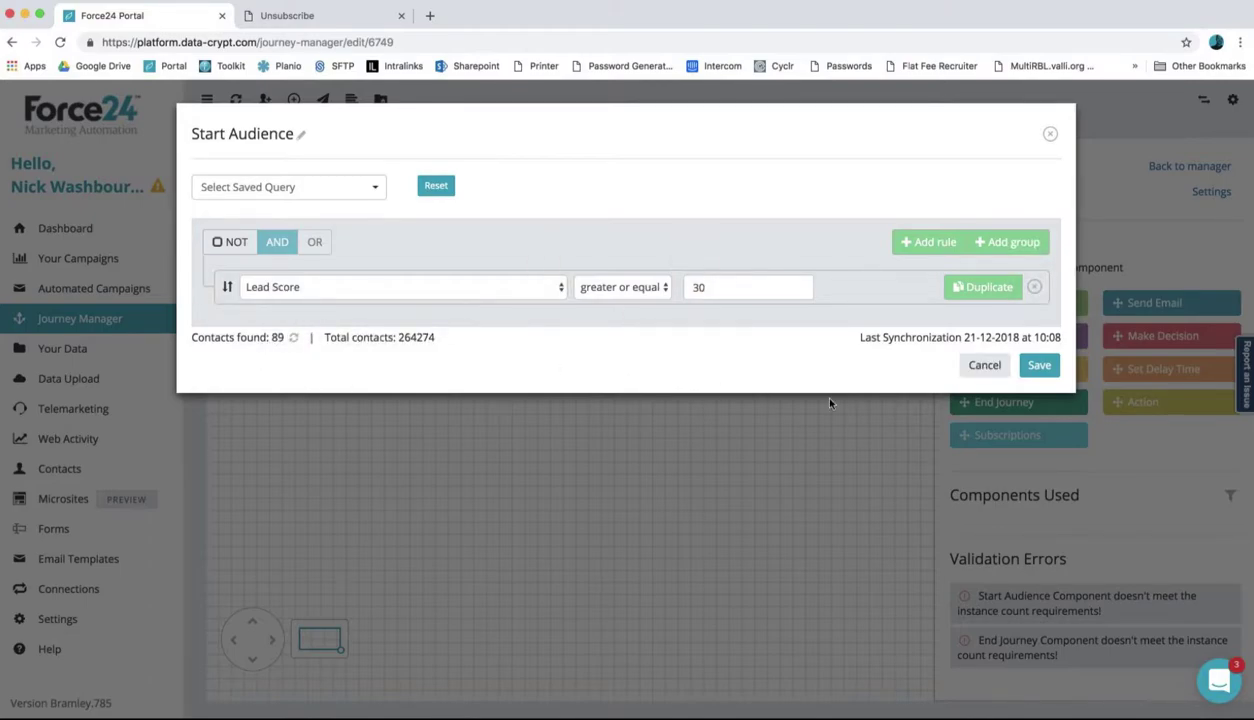
{"action": "left_click", "coordinate": [1039, 365]}
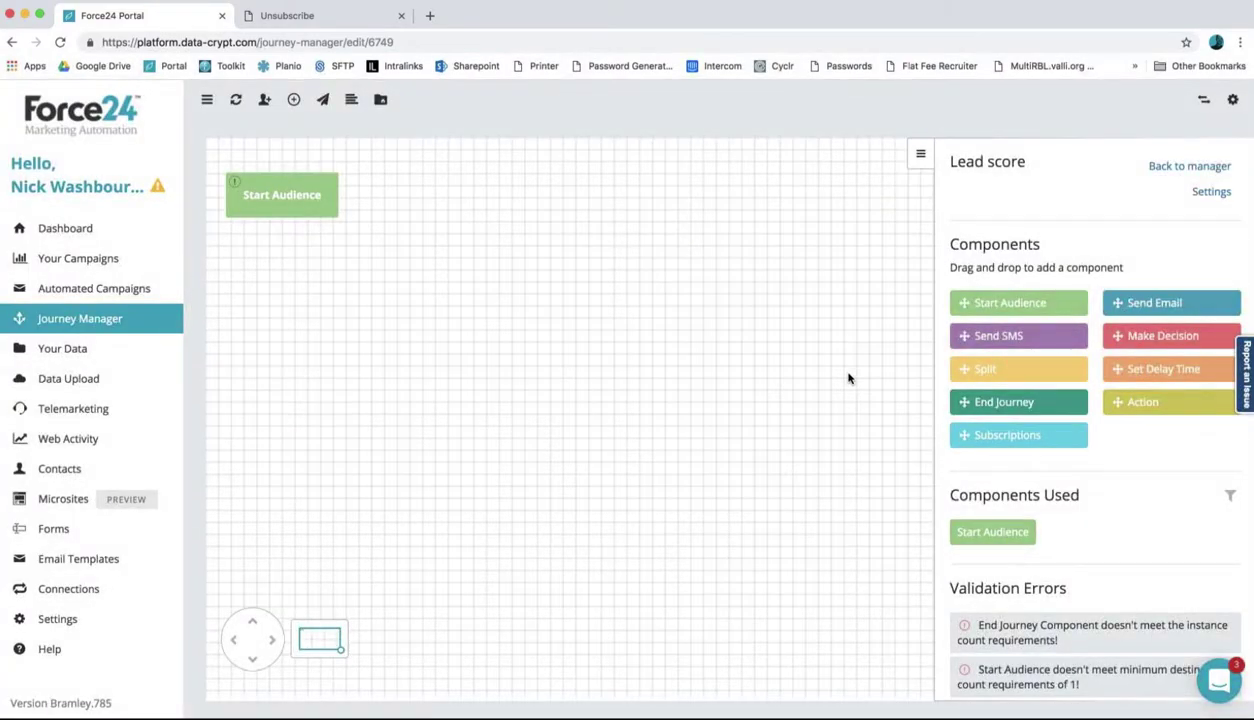
Add an Add to Marketing List action using the list "Lead score 30+" and connect the Start Audience to it
{"action": "left_click_drag", "start_coordinate": [1122, 398], "coordinate": [385, 217]}
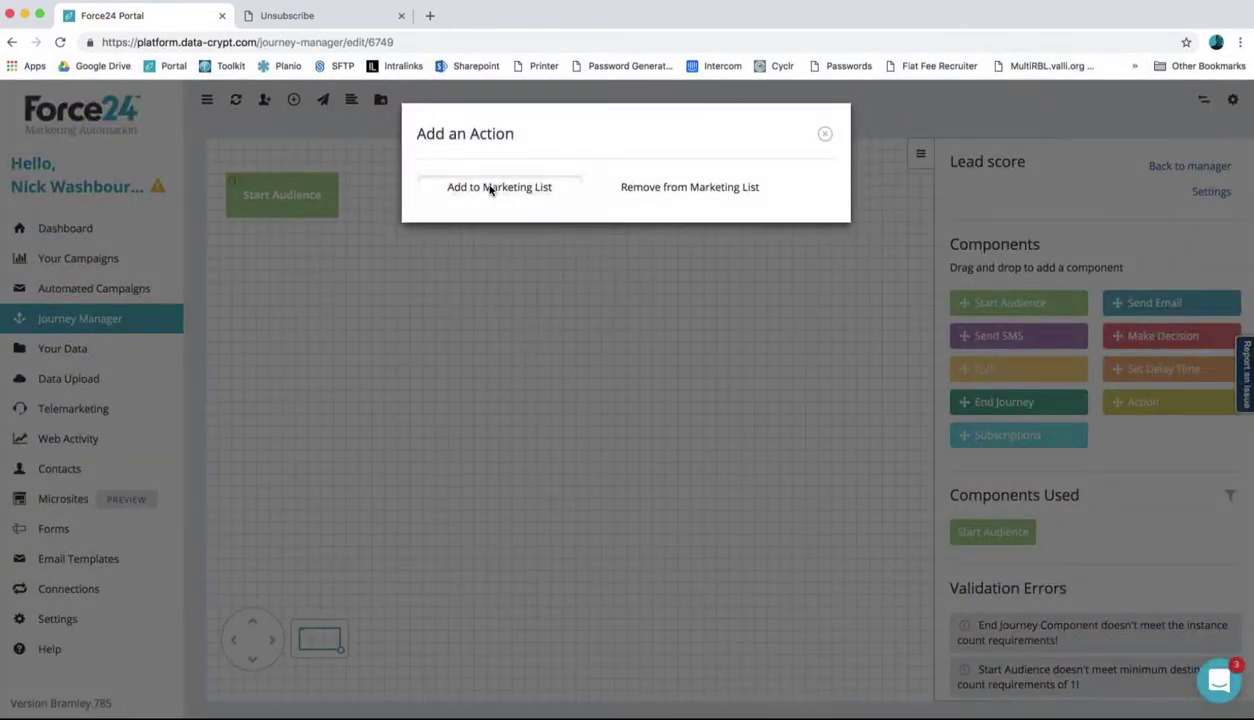
{"action": "left_click", "coordinate": [488, 190]}
{"action": "left_click", "coordinate": [534, 196]}
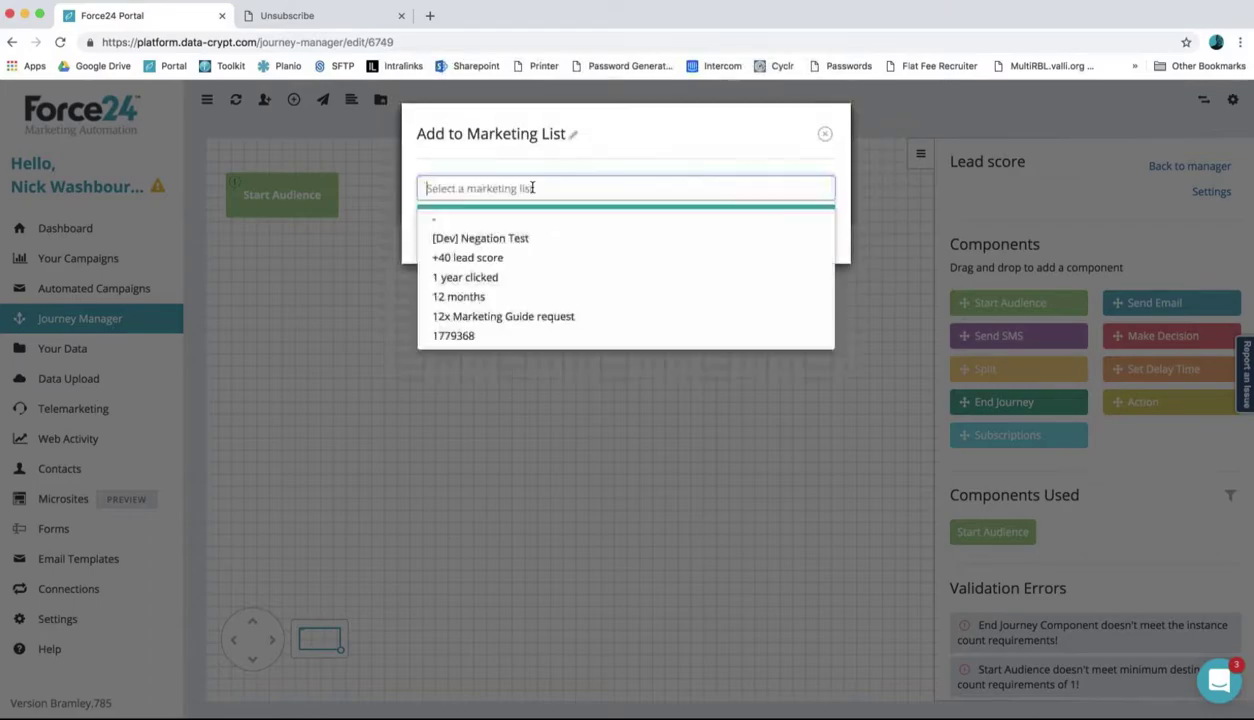
{"action": "type", "text": "Lead scod"}
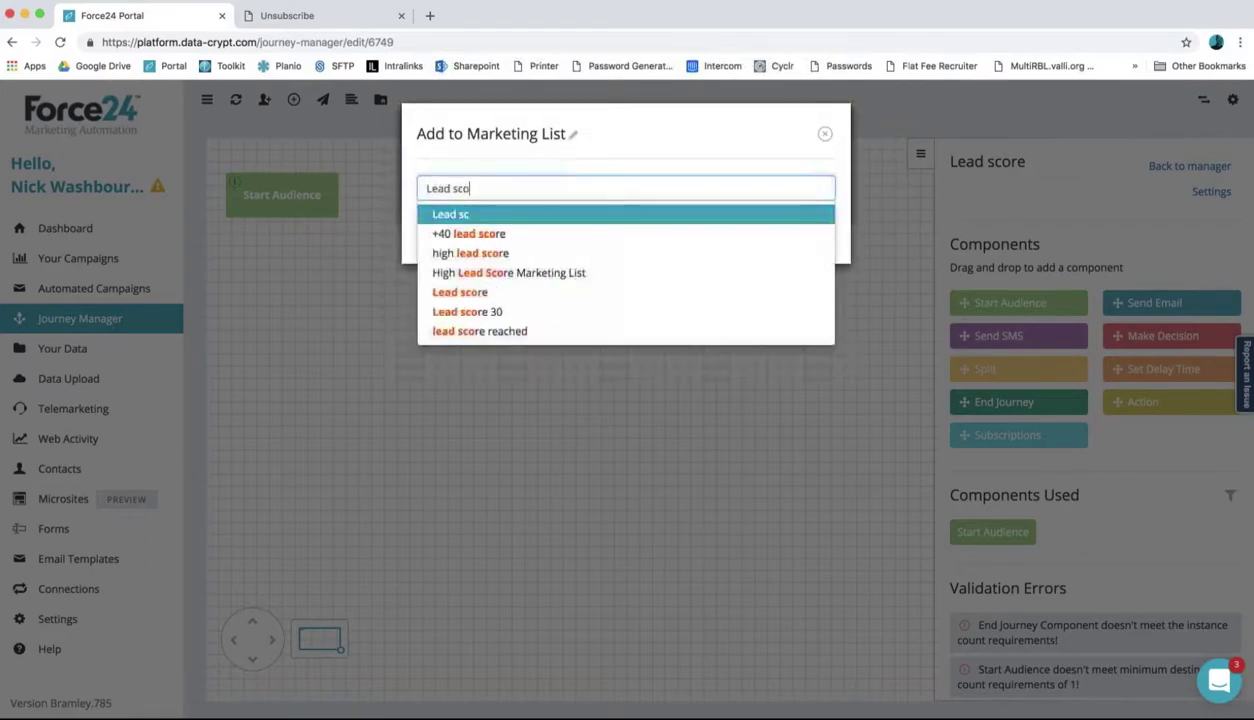
{"action": "key", "text": "BackSpace"}
{"action": "type", "text": "re 30"}
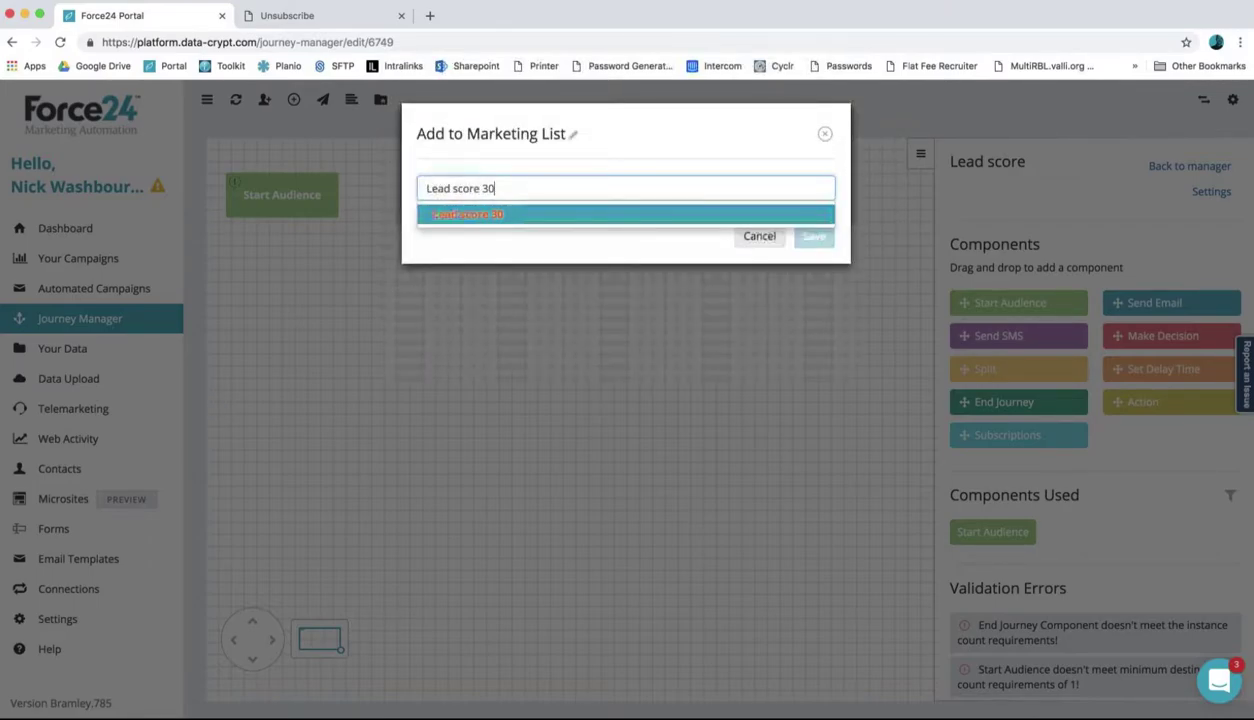
{"action": "type", "text": "+"}
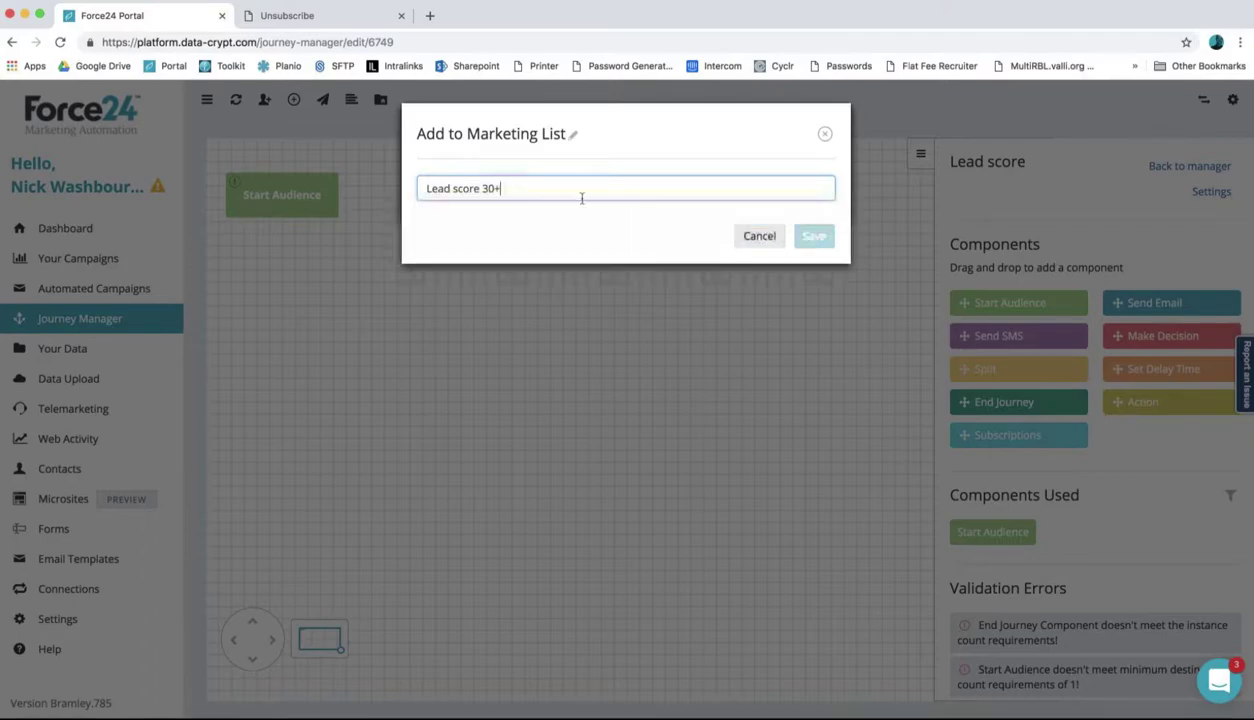
{"action": "left_click", "coordinate": [580, 214]}
{"action": "left_click", "coordinate": [814, 258]}
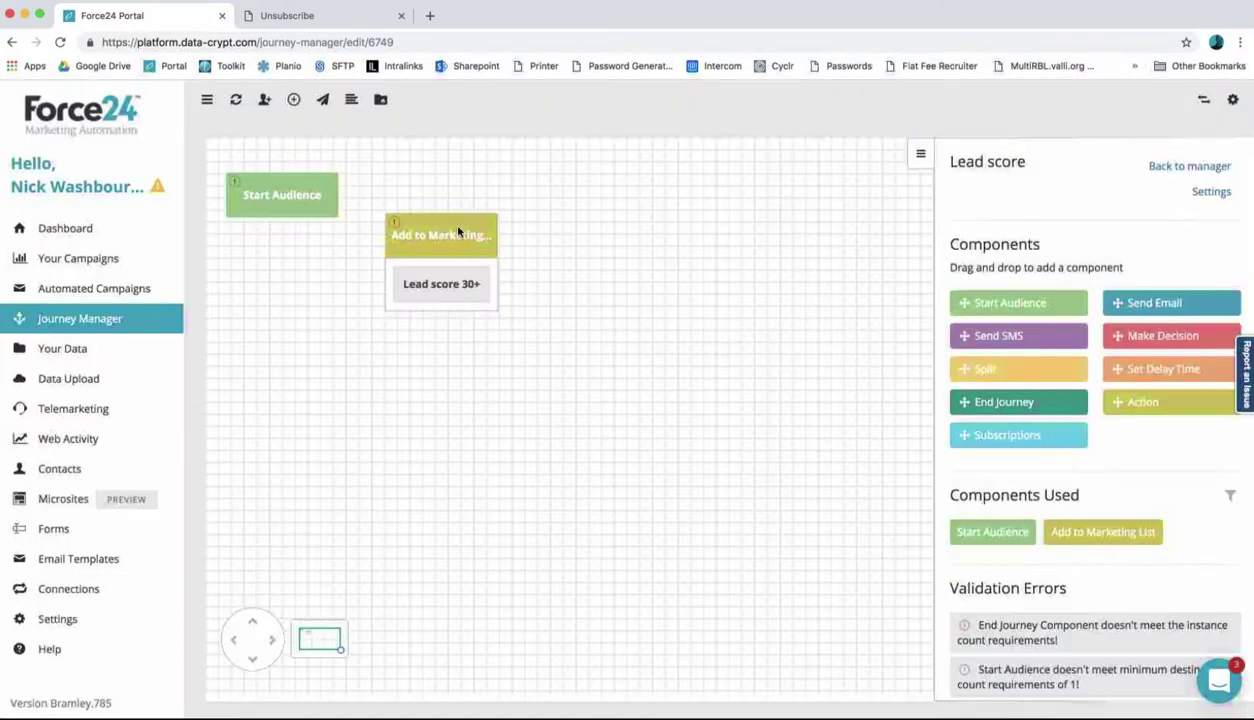
{"action": "left_click_drag", "start_coordinate": [338, 195], "coordinate": [438, 272]}
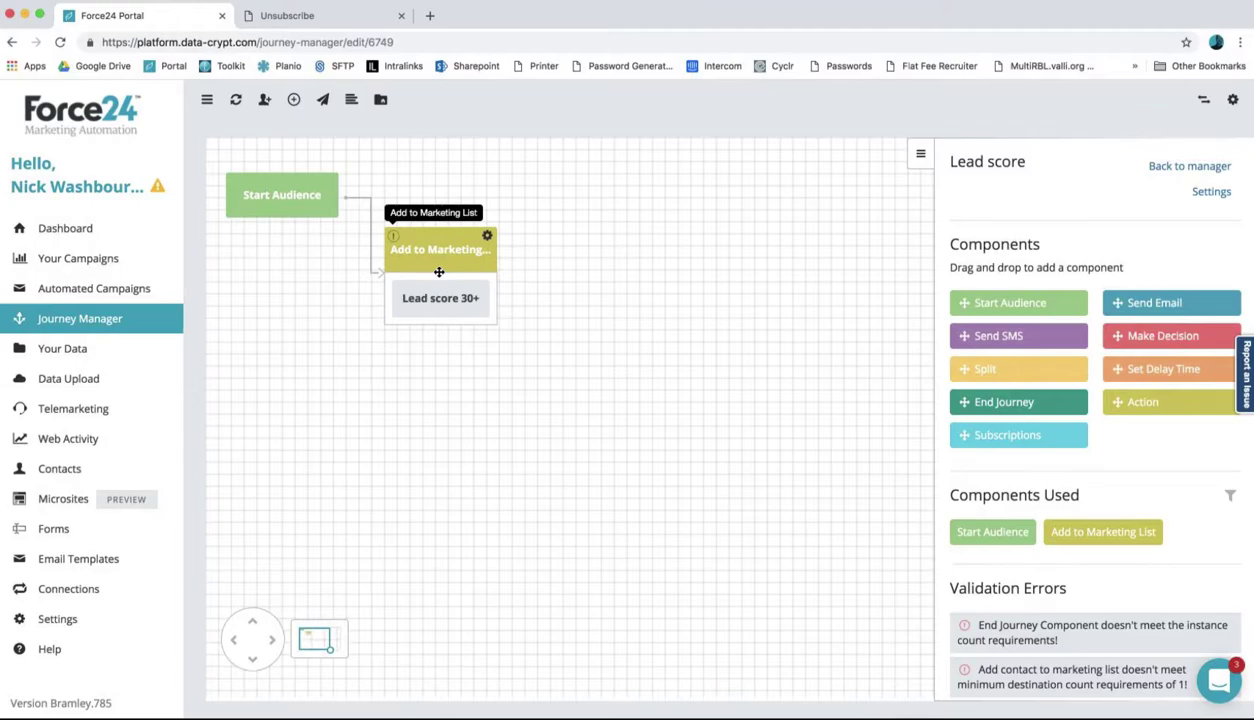
Add a delayed Make Decision component beside the Add to Marketing List action and set its delay to 30 days
{"action": "left_click_drag", "start_coordinate": [1185, 325], "coordinate": [563, 265]}
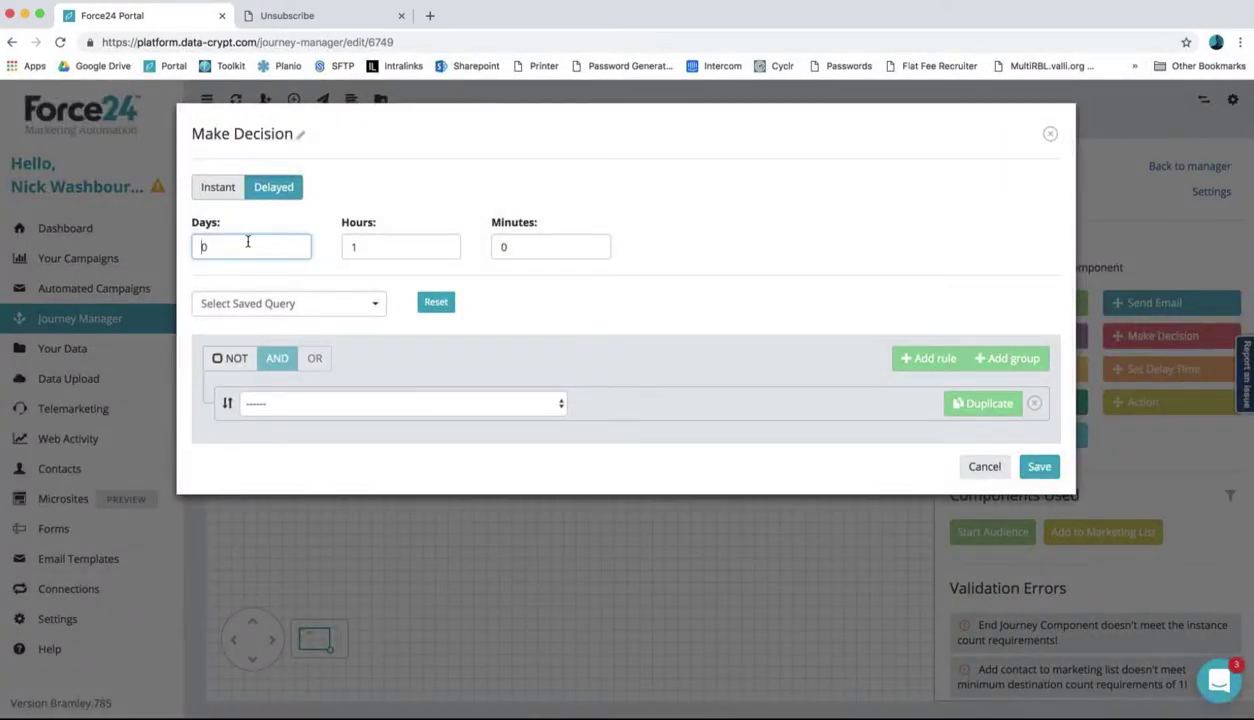
{"action": "key", "text": "BackSpace"}
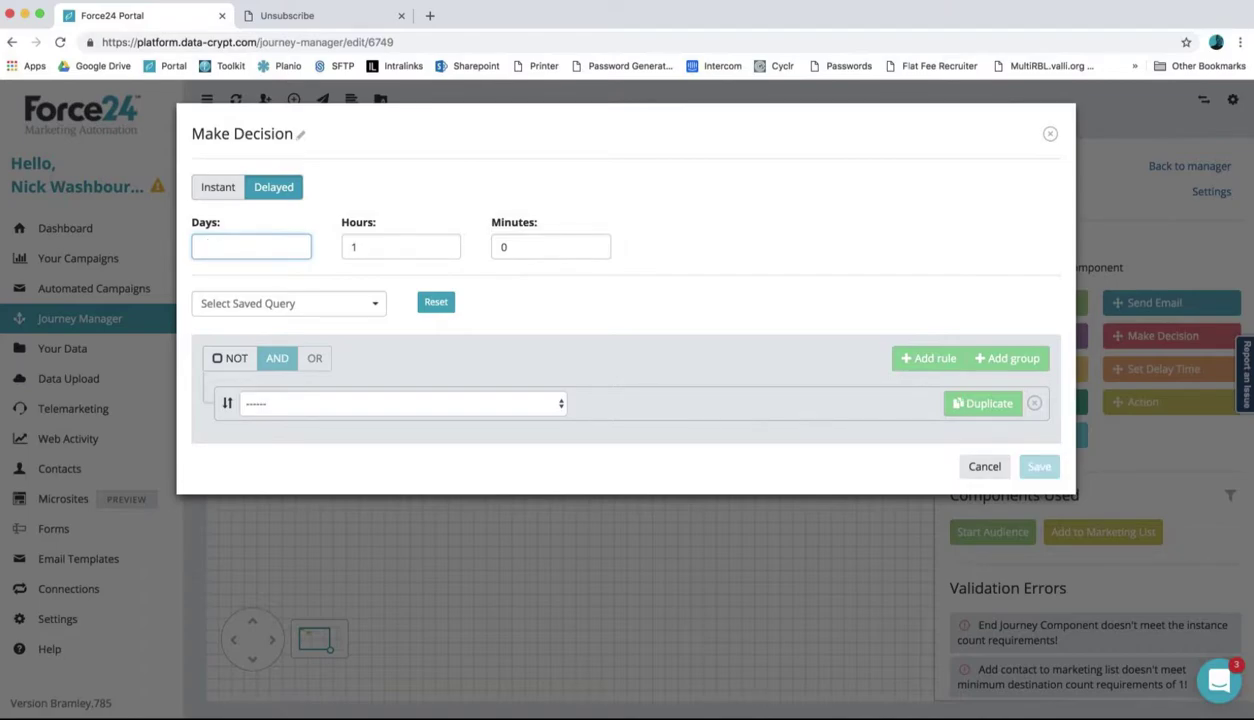
{"action": "type", "text": "30"}
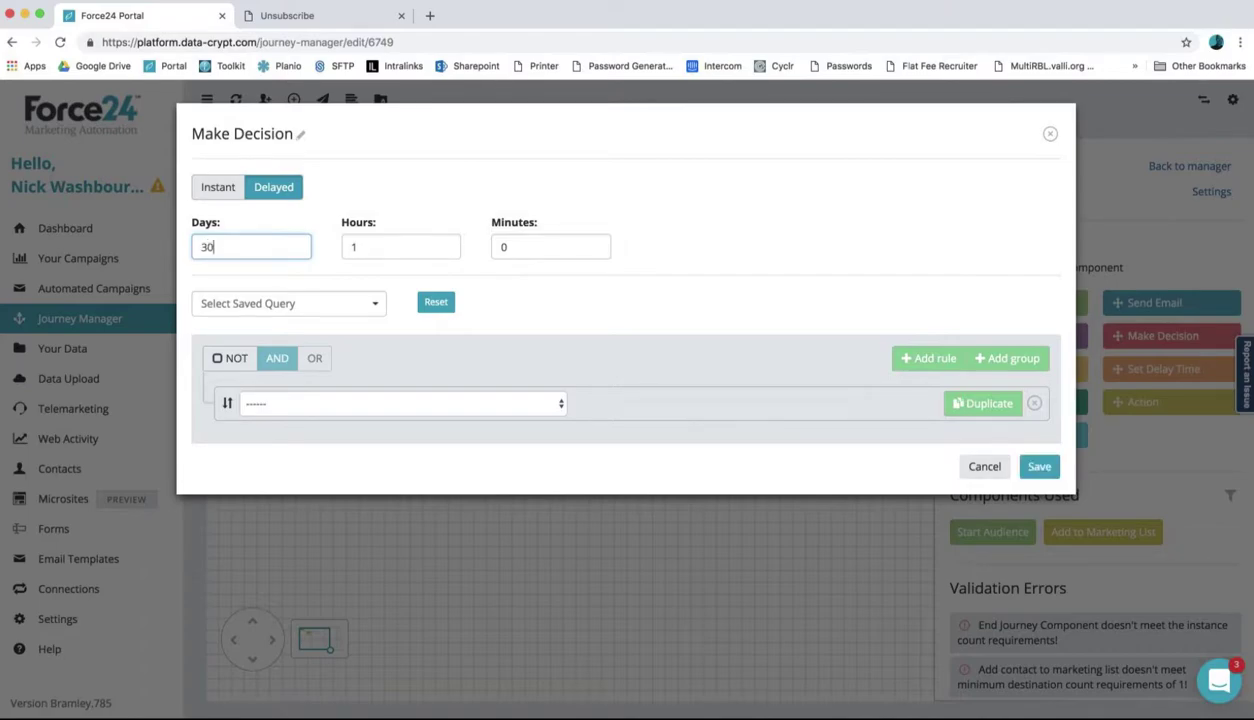
Give the decision the rule Lead Score less 30 and save the component
{"action": "left_click", "coordinate": [391, 405]}
{"action": "scroll", "coordinate": [392, 406], "scroll_direction": "down", "scroll_amount": 10}
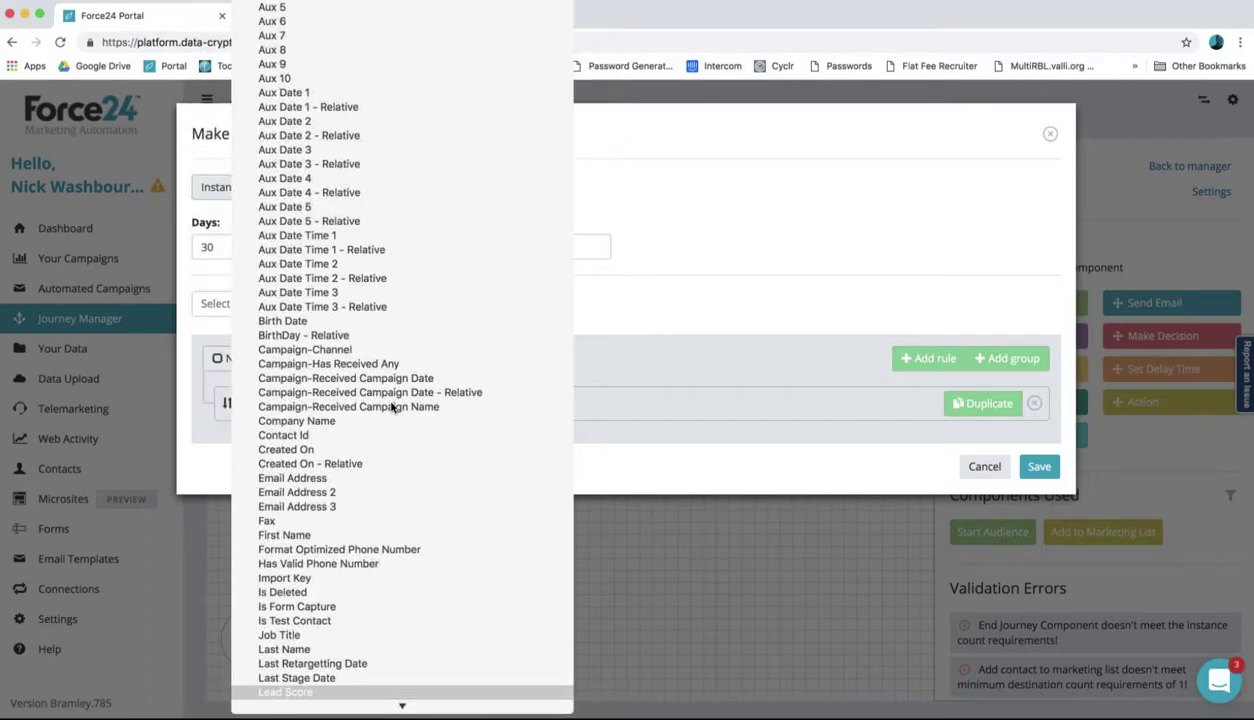
{"action": "left_click", "coordinate": [392, 406]}
{"action": "left_click", "coordinate": [623, 400]}
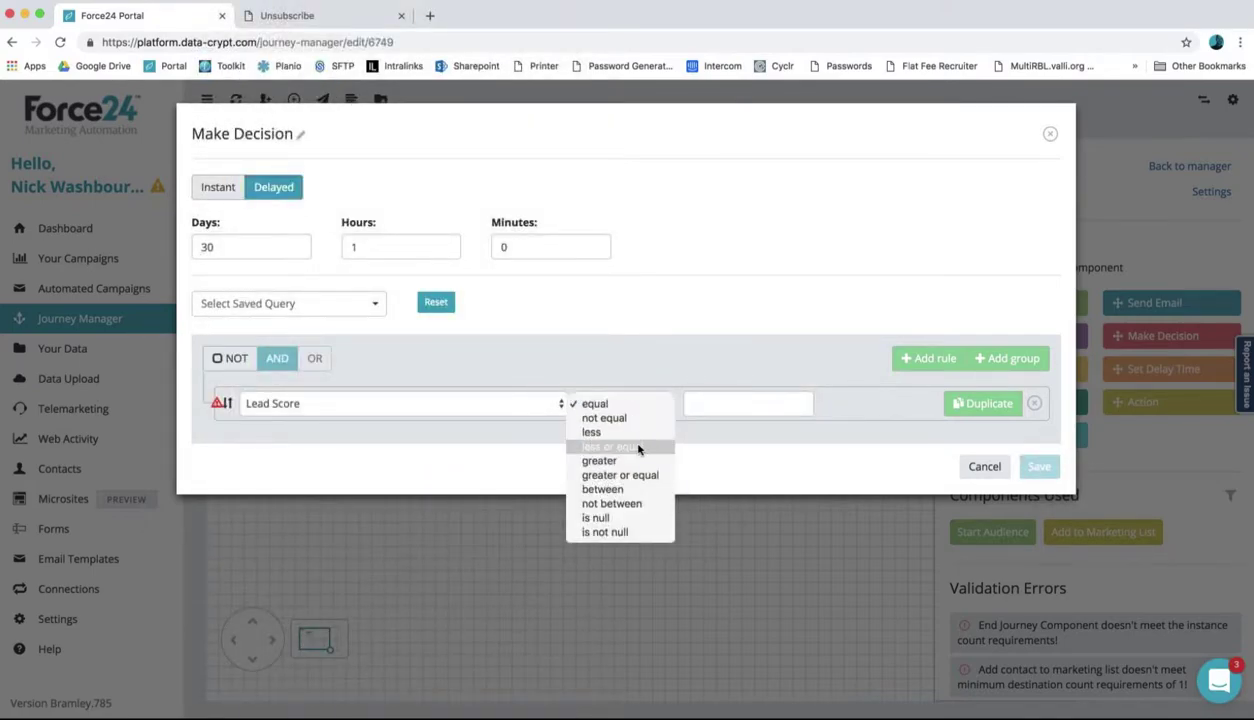
{"action": "left_click", "coordinate": [640, 446]}
{"action": "left_click", "coordinate": [645, 410]}
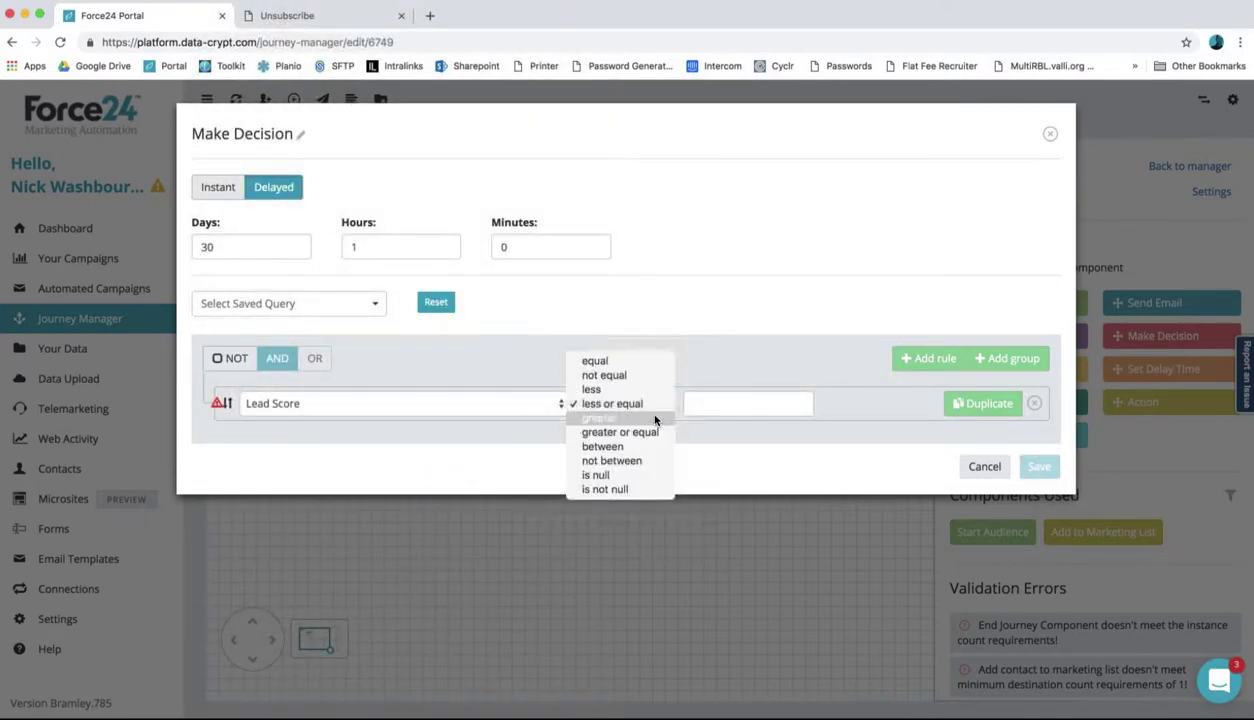
{"action": "left_click", "coordinate": [650, 387]}
{"action": "left_click", "coordinate": [728, 401]}
{"action": "type", "text": "30"}
{"action": "left_click", "coordinate": [1039, 467]}
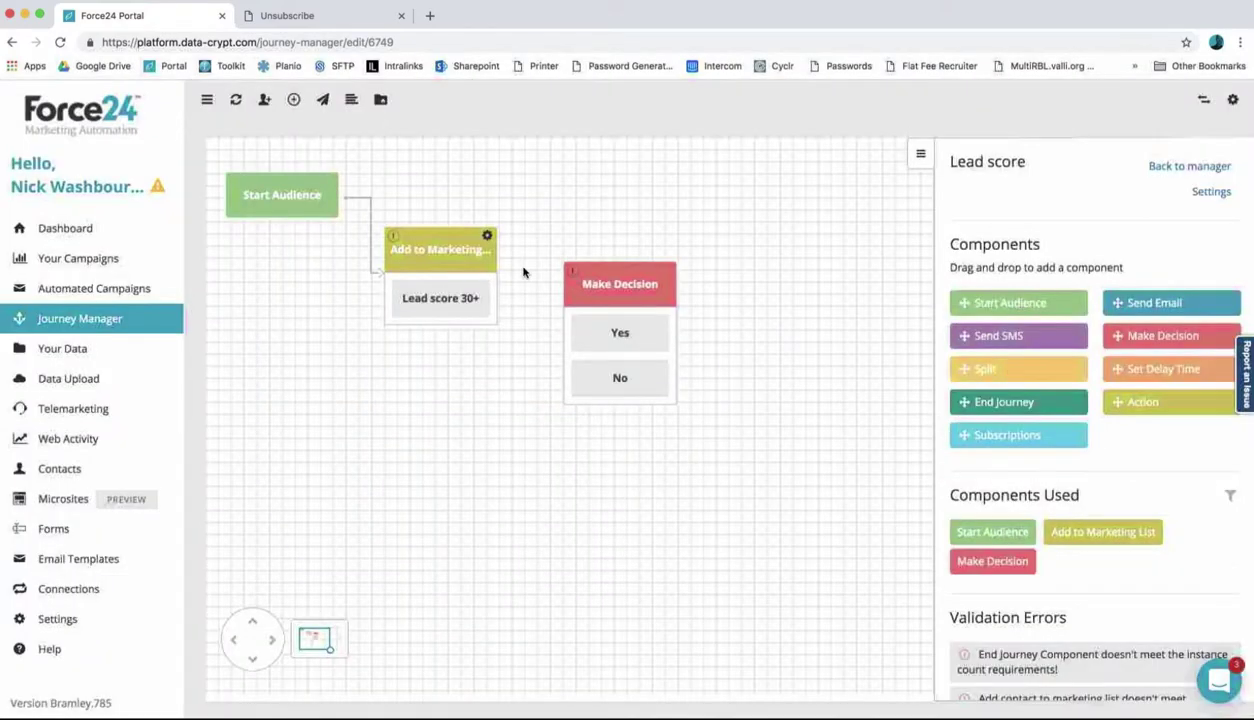
Connect the Add to Marketing List action to Make Decision and move the decision slightly lower on the canvas
{"action": "left_click_drag", "start_coordinate": [492, 276], "coordinate": [603, 276]}
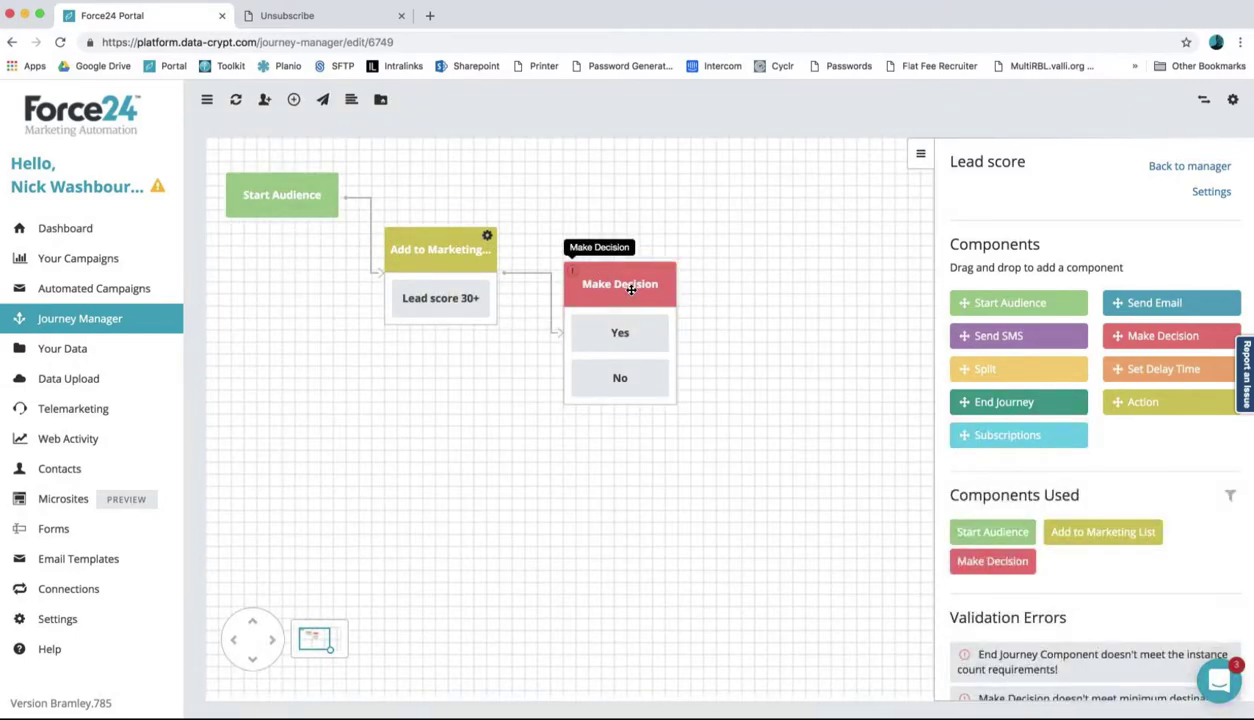
{"action": "double_click", "coordinate": [631, 289]}
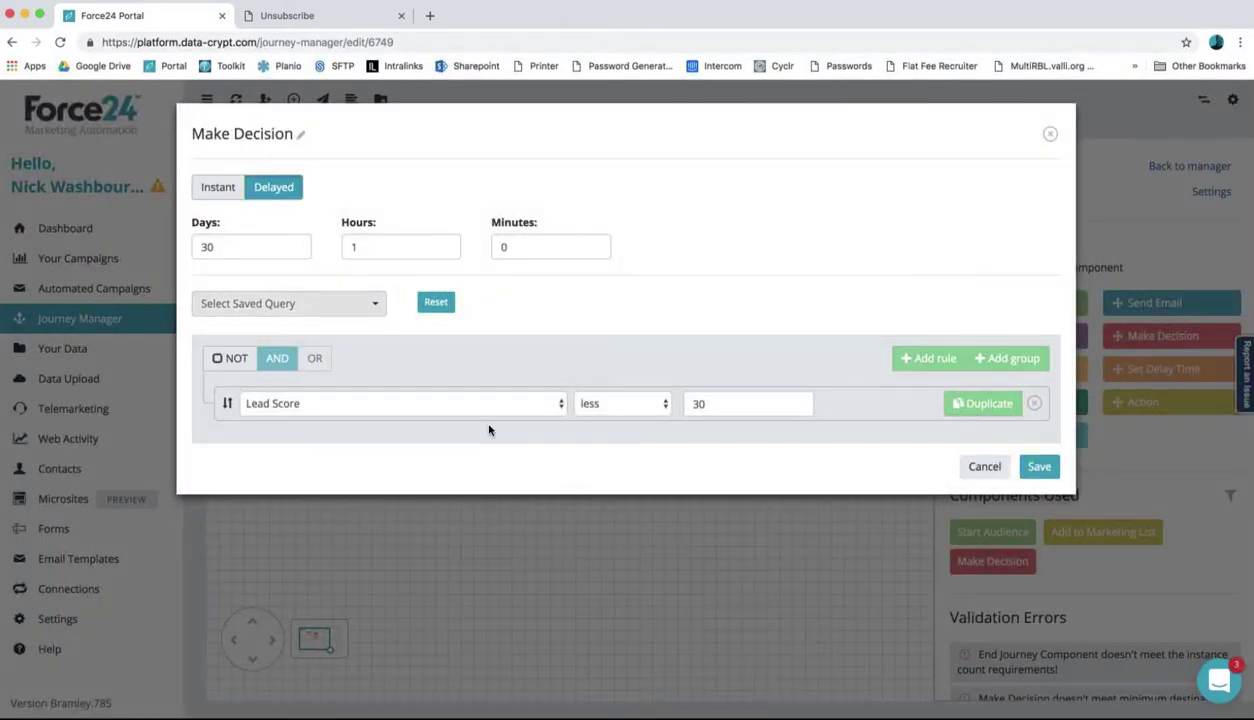
{"action": "left_click", "coordinate": [1050, 134]}
{"action": "mouse_move", "coordinate": [654, 331]}
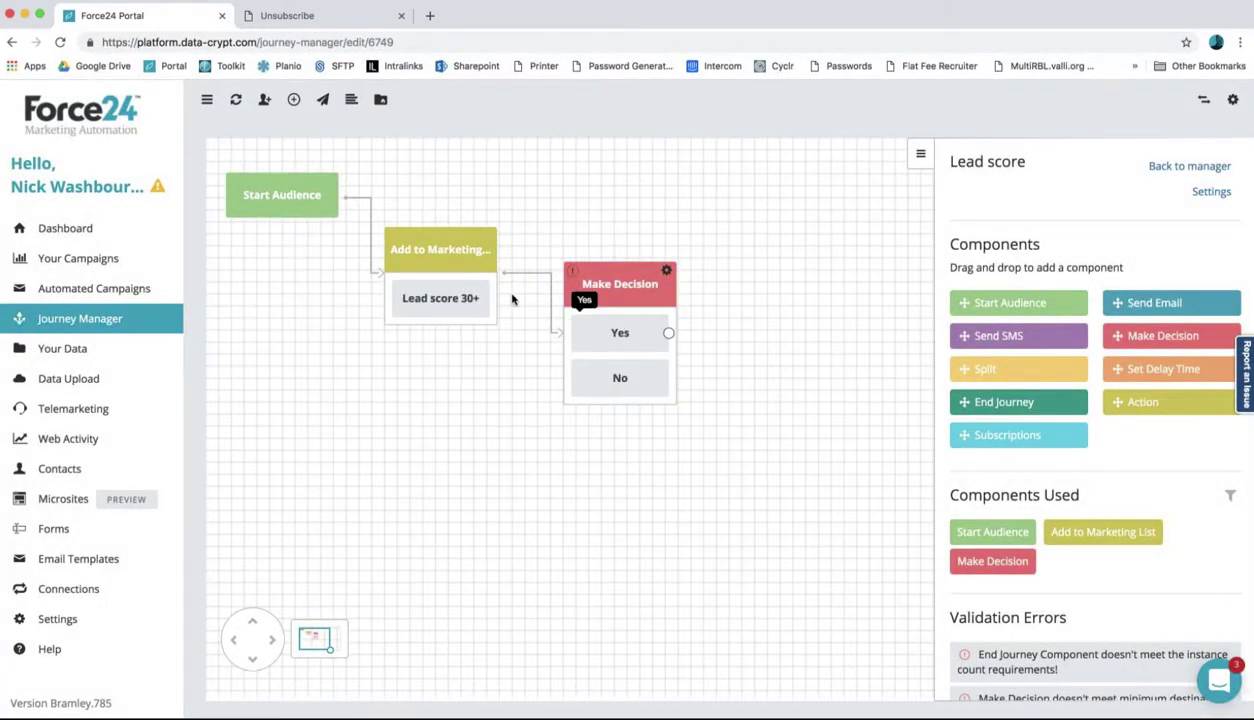
{"action": "left_click_drag", "start_coordinate": [601, 284], "coordinate": [574, 326]}
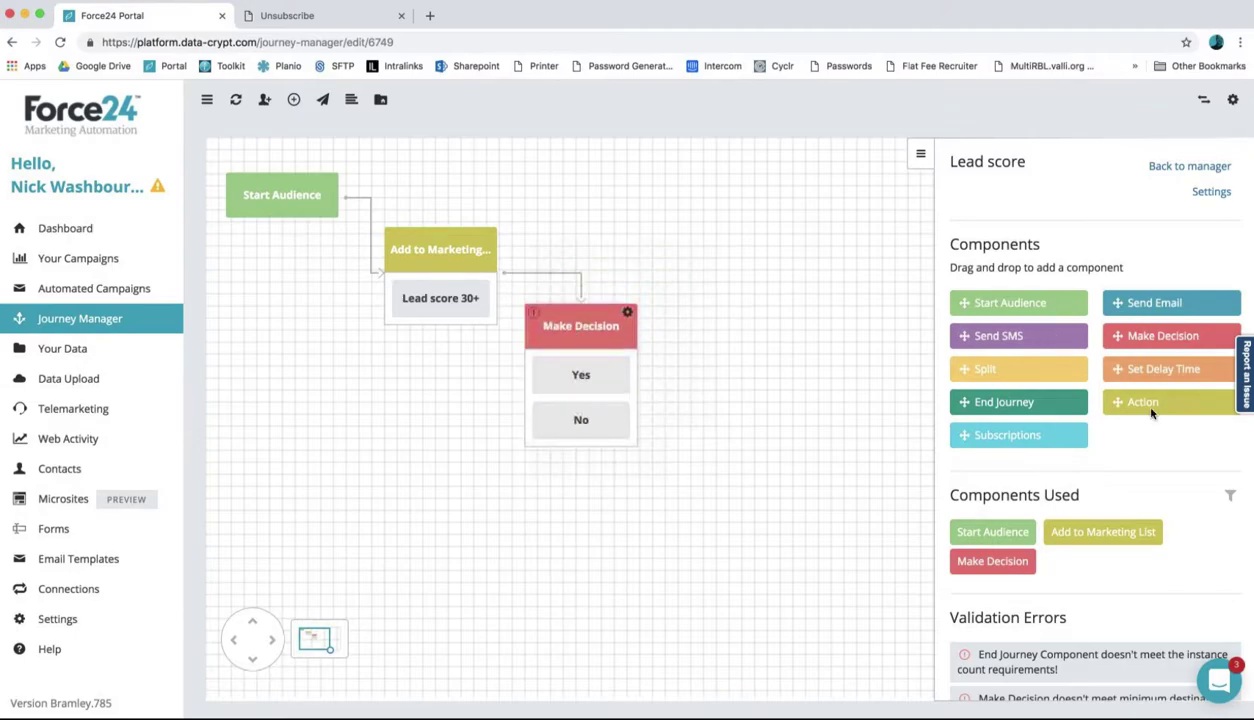
Add a Remove from Marketing List action using the list "Lead score 30" and connect the decision's Yes branch to it
{"action": "left_click_drag", "start_coordinate": [1163, 407], "coordinate": [684, 241]}
{"action": "left_click", "coordinate": [688, 193]}
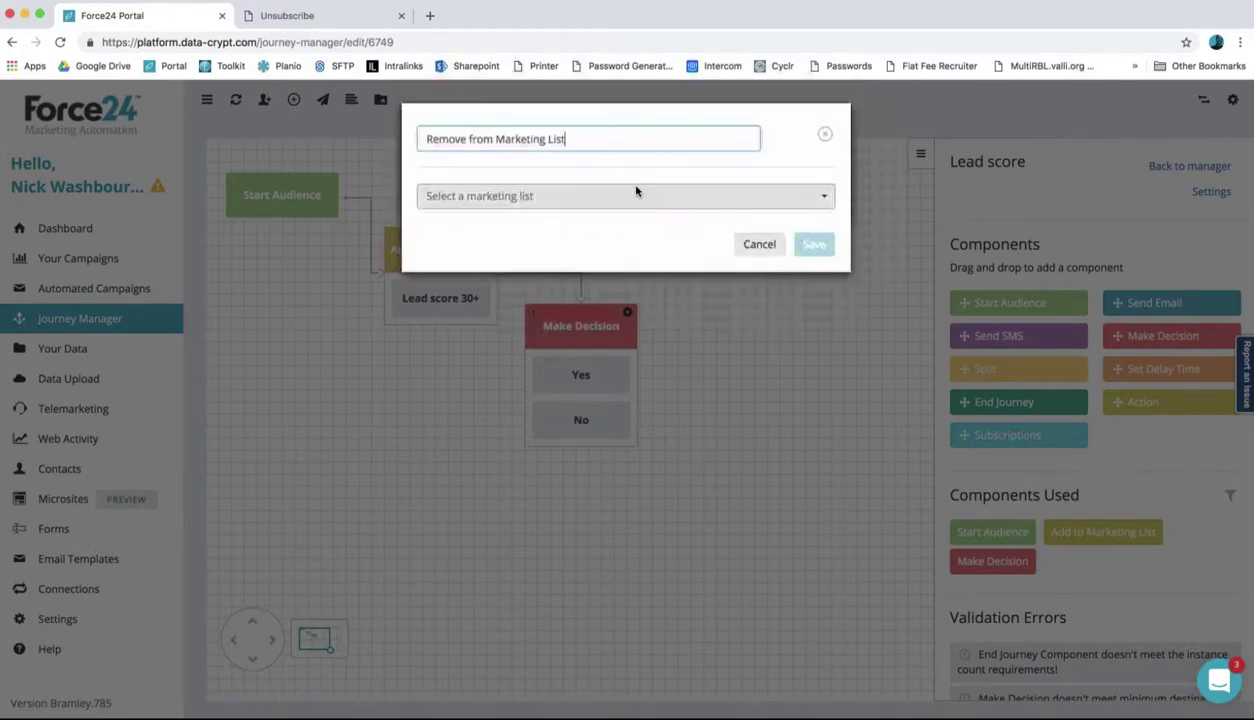
{"action": "left_click", "coordinate": [630, 187]}
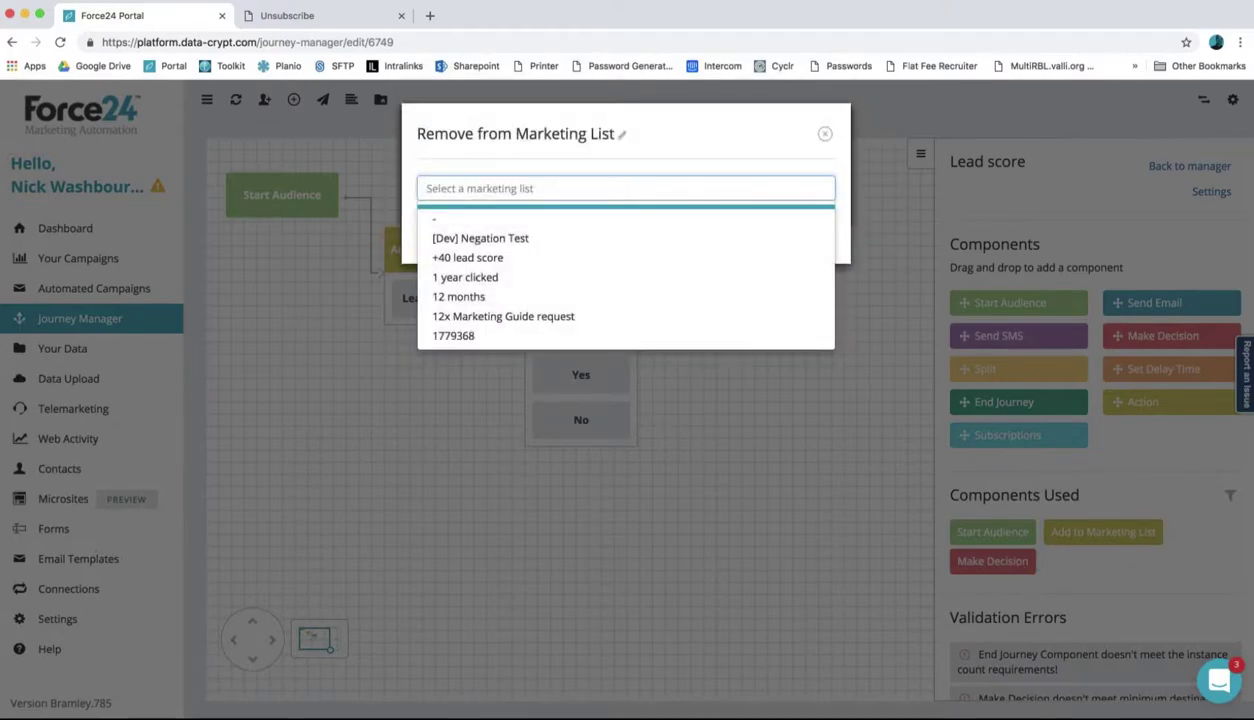
{"action": "type", "text": "lead score"}
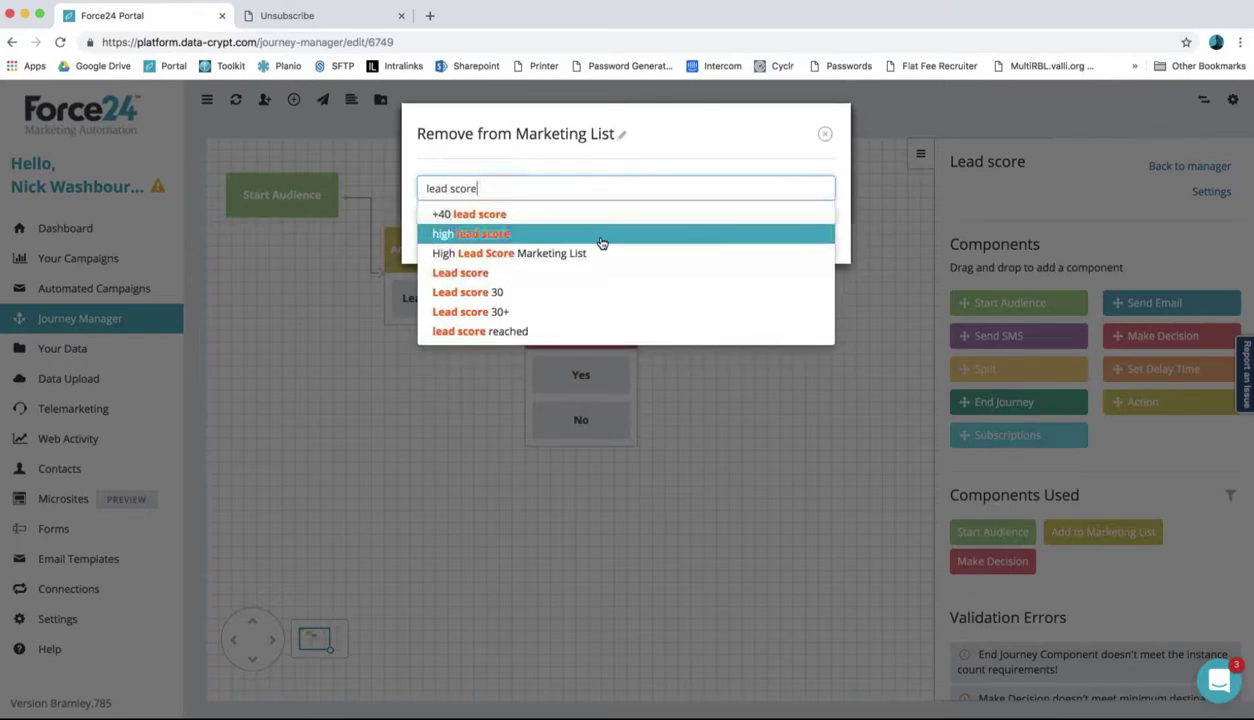
{"action": "left_click", "coordinate": [582, 291]}
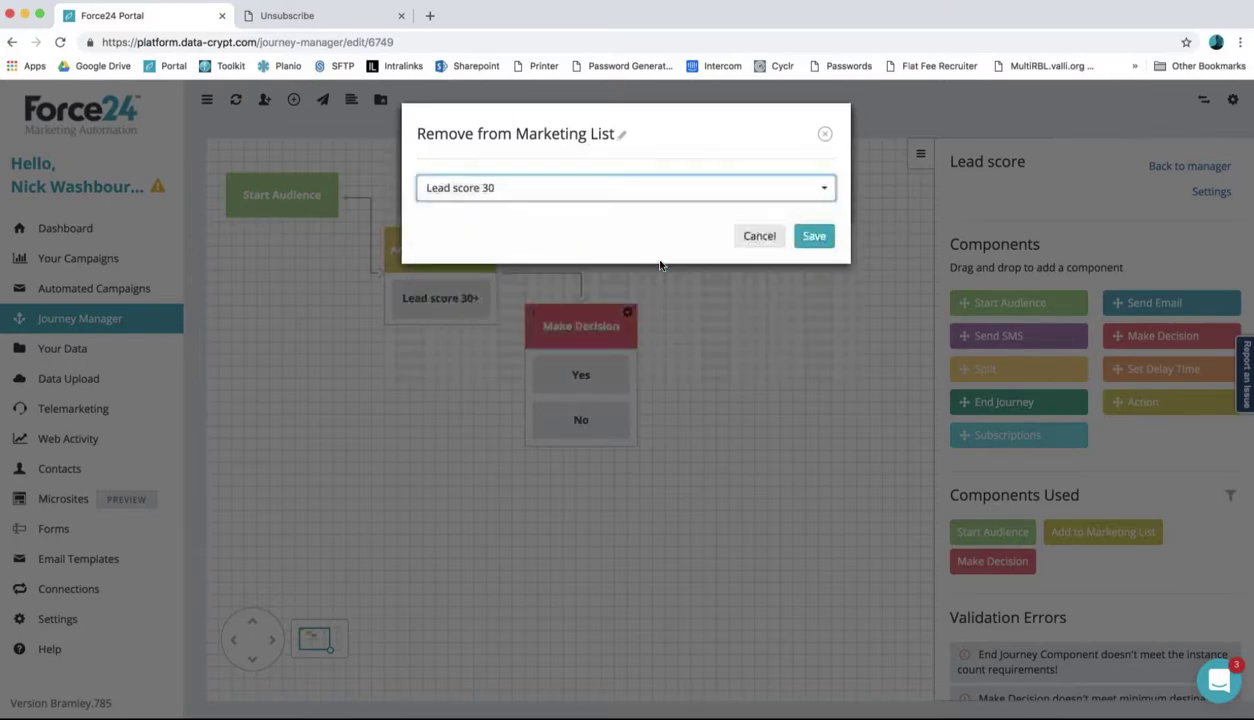
{"action": "left_click", "coordinate": [805, 234]}
{"action": "left_click_drag", "start_coordinate": [622, 376], "coordinate": [734, 279]}
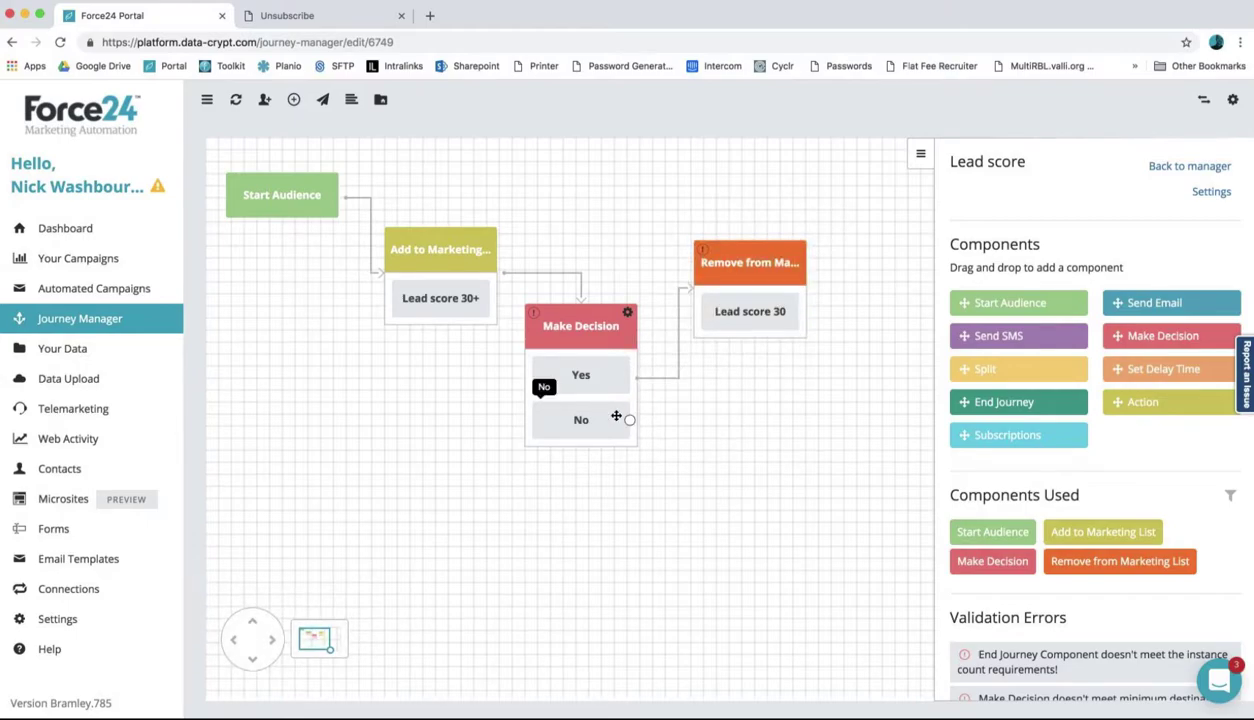
Add an End Journey component below the removal action and connect the decision's No branch and the removal action to it
{"action": "left_click_drag", "start_coordinate": [1036, 399], "coordinate": [695, 474]}
{"action": "left_click", "coordinate": [799, 177]}
{"action": "left_click", "coordinate": [815, 172]}
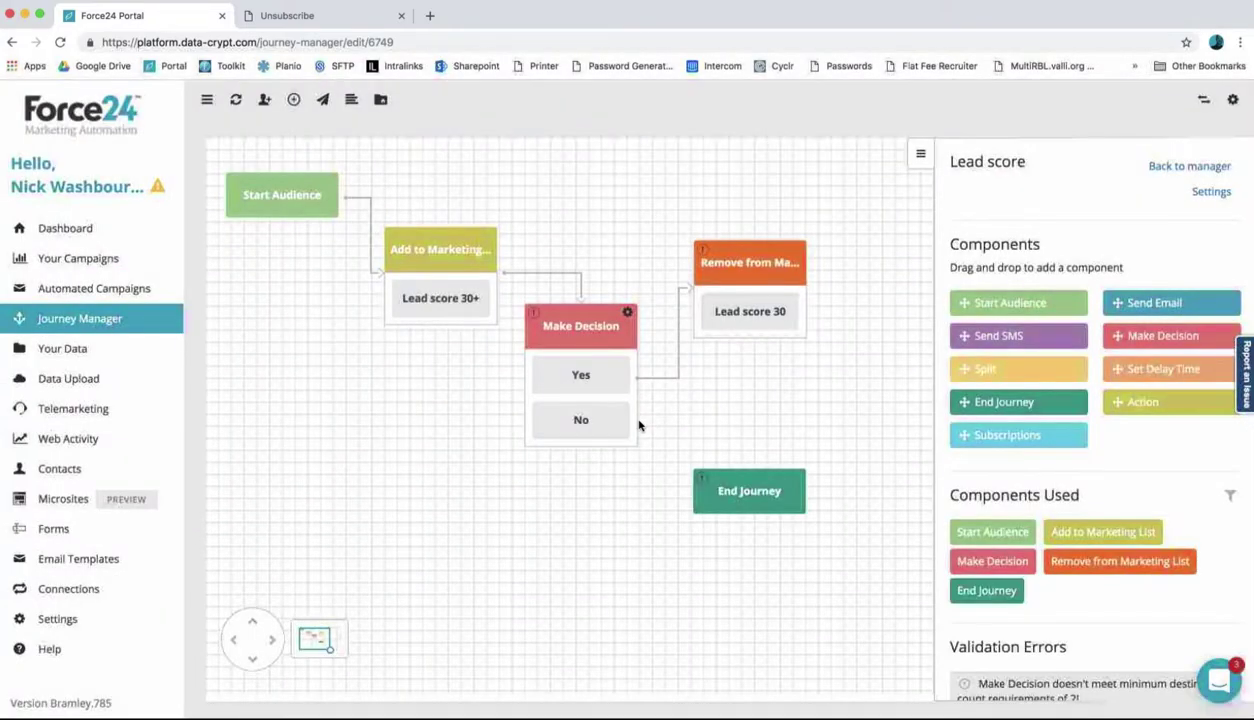
{"action": "left_click_drag", "start_coordinate": [634, 420], "coordinate": [701, 489]}
{"action": "left_click_drag", "start_coordinate": [760, 480], "coordinate": [752, 472]}
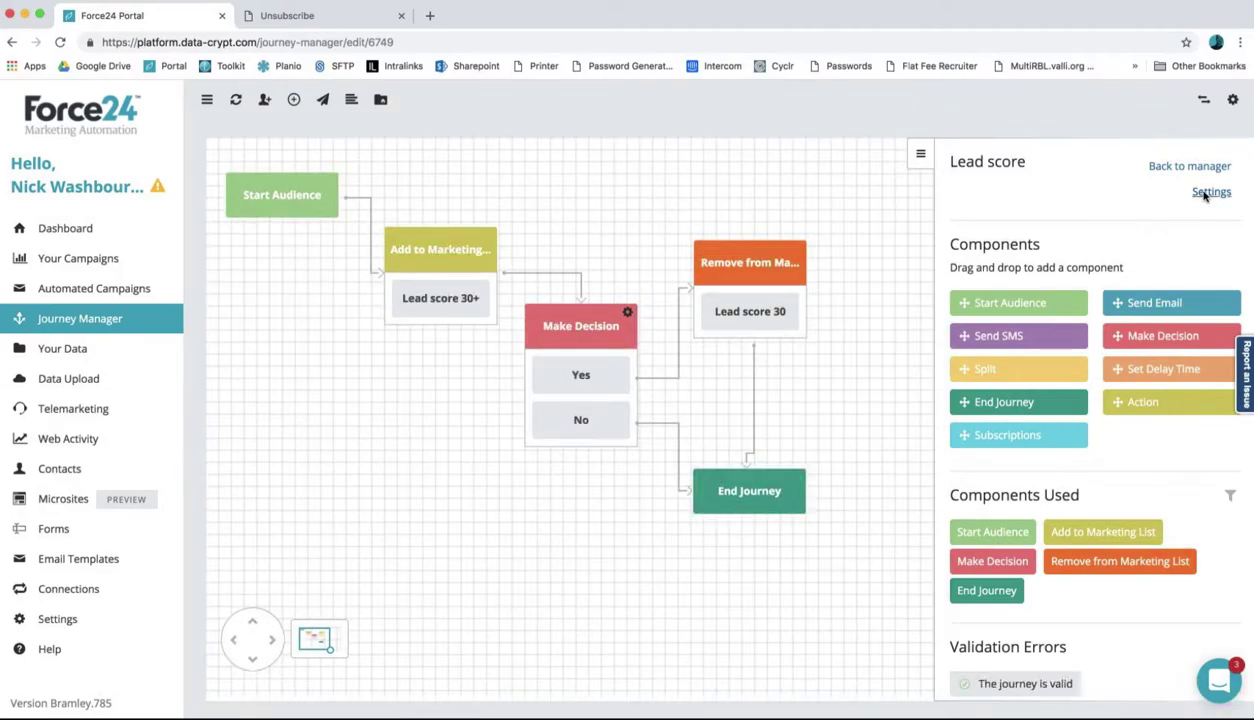
Check the journey's enrolment settings and start the "Lead score" journey from the journey list
{"action": "left_click", "coordinate": [1210, 192]}
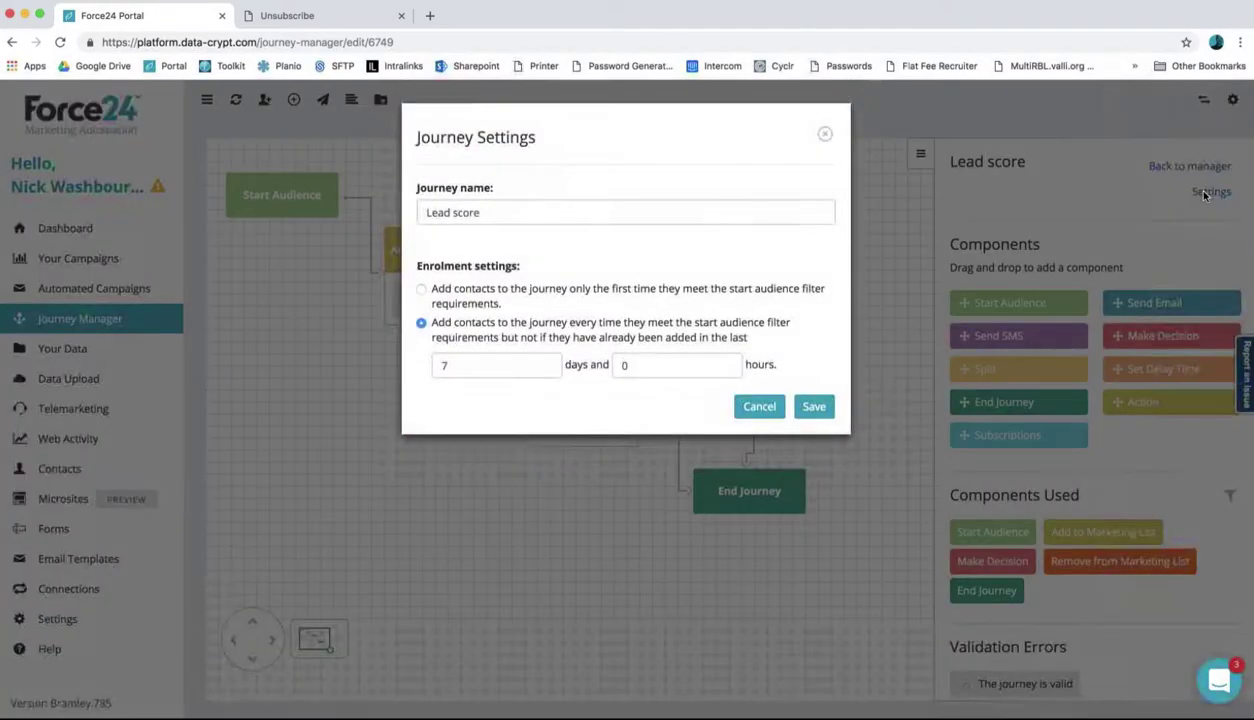
{"action": "left_click", "coordinate": [825, 134]}
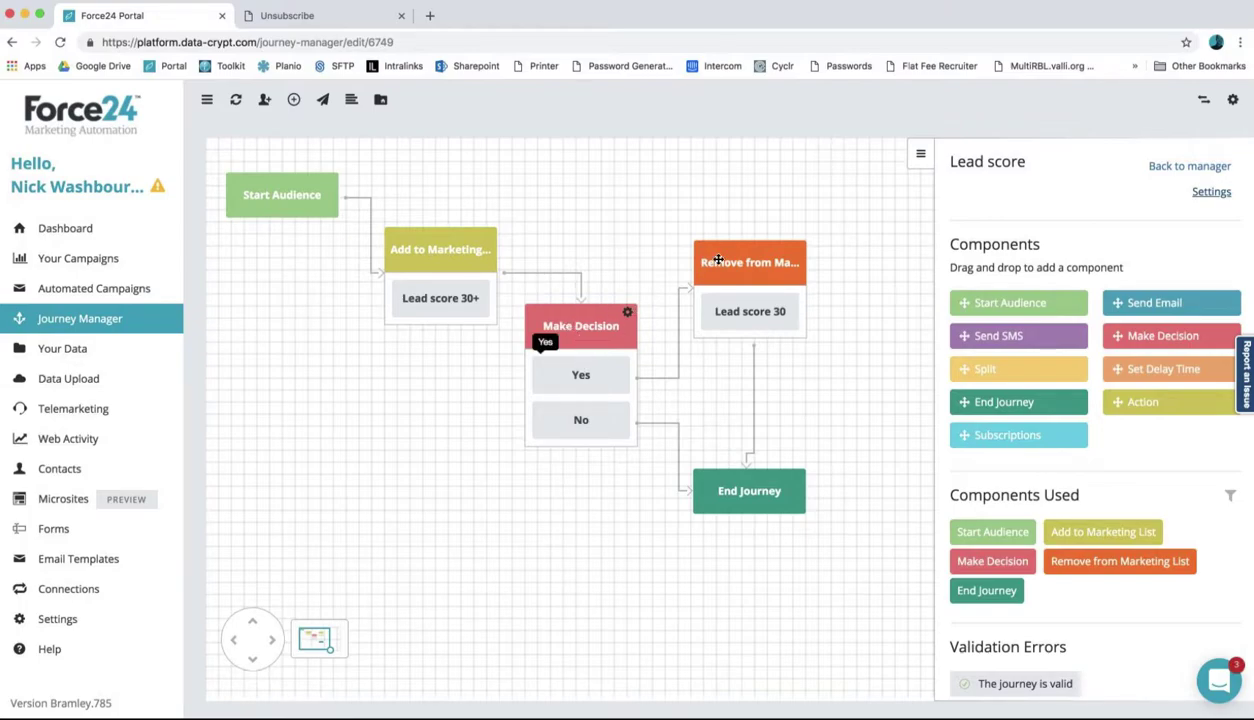
{"action": "left_click", "coordinate": [109, 330]}
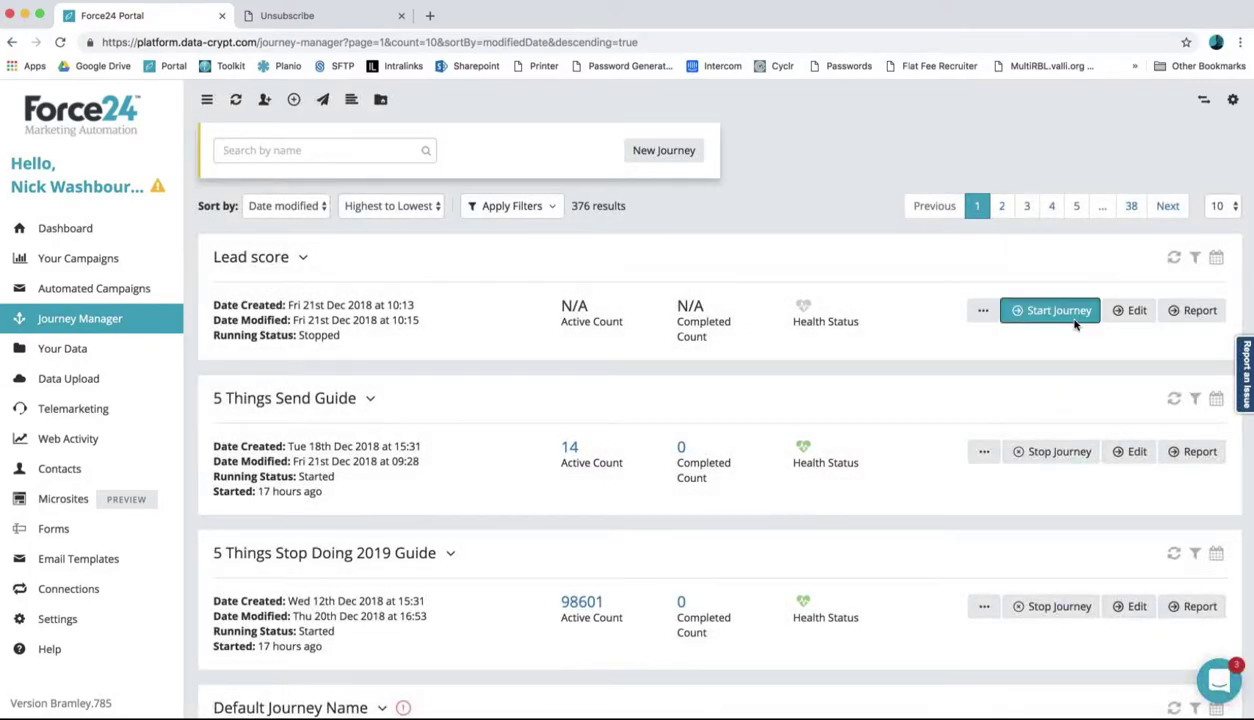
{"action": "left_click", "coordinate": [1075, 322]}
{"action": "left_click", "coordinate": [656, 488]}
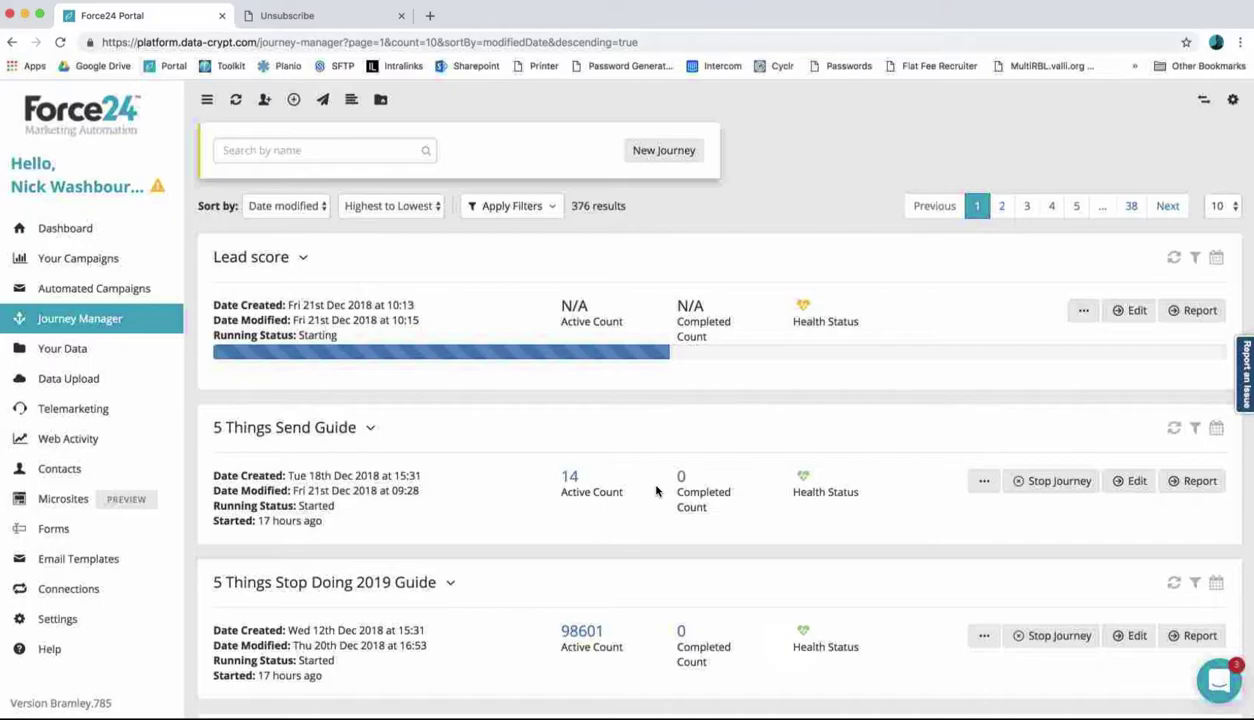
Examine the "Lead score 30+" marketing list's sync status and timelines, and check the running status of the "Lead score" journey
{"action": "left_click", "coordinate": [64, 350]}
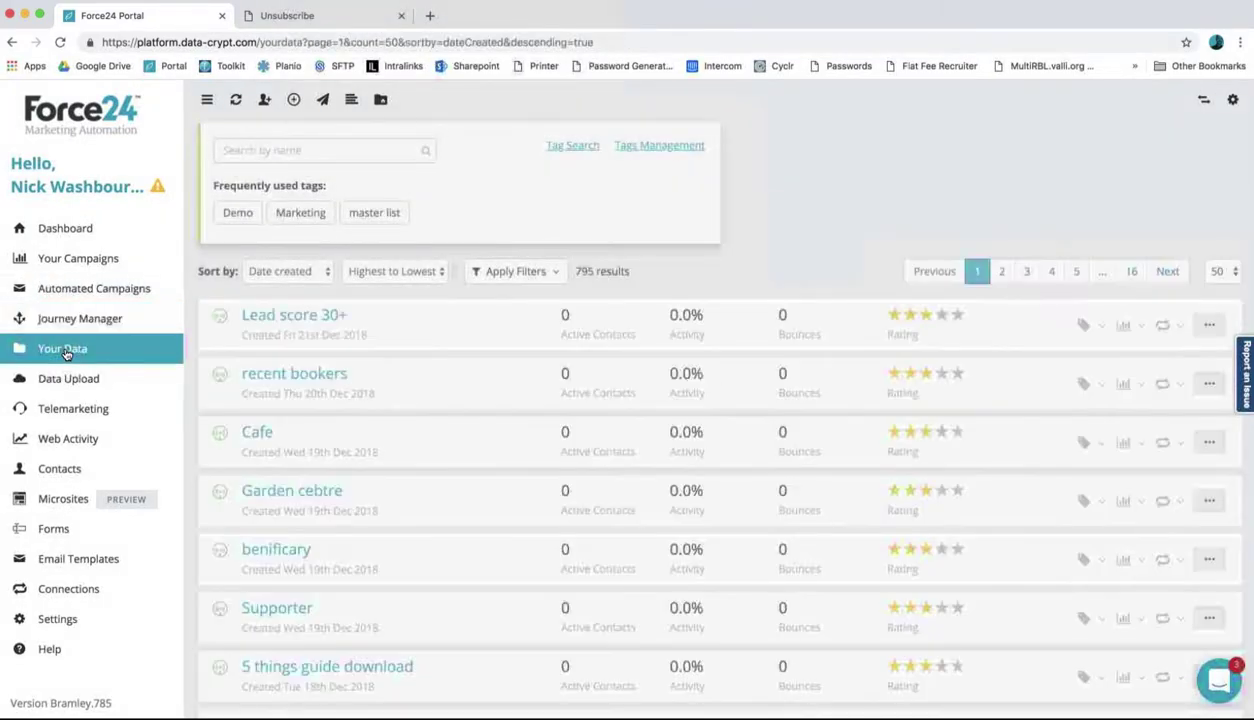
{"action": "left_click", "coordinate": [282, 314]}
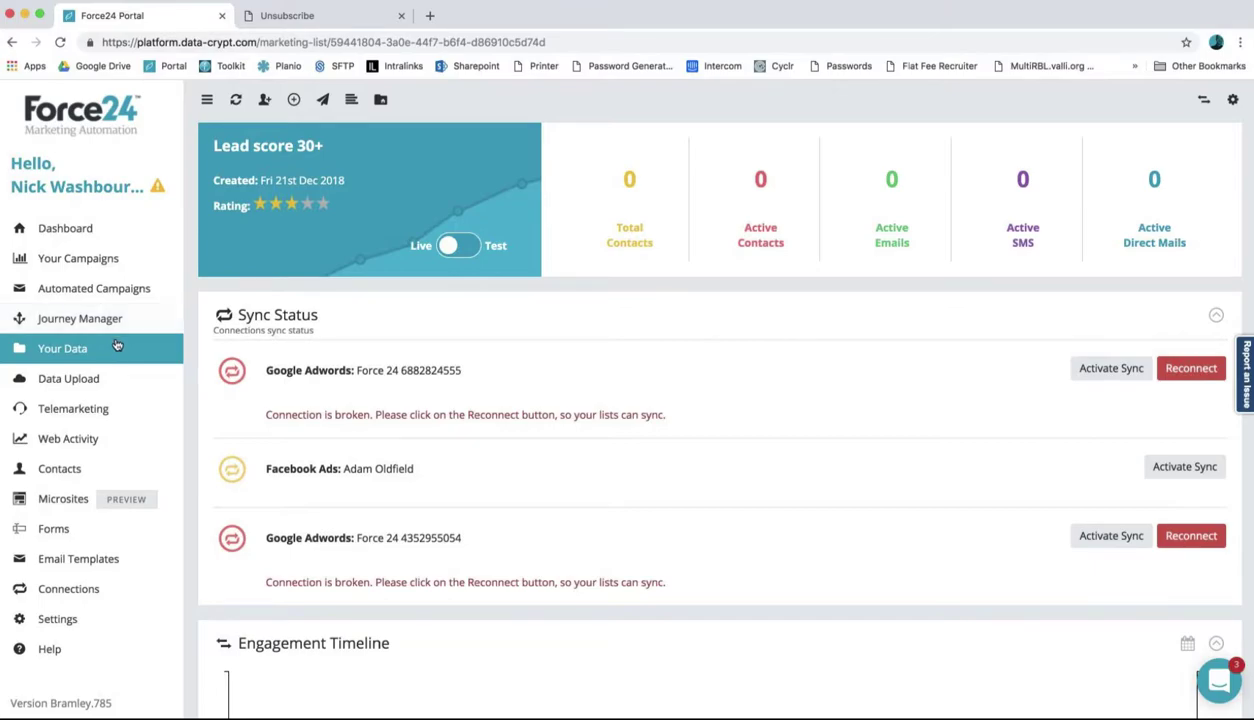
{"action": "scroll", "coordinate": [650, 445], "scroll_direction": "down", "scroll_amount": 4}
{"action": "scroll", "coordinate": [650, 447], "scroll_direction": "down", "scroll_amount": 4}
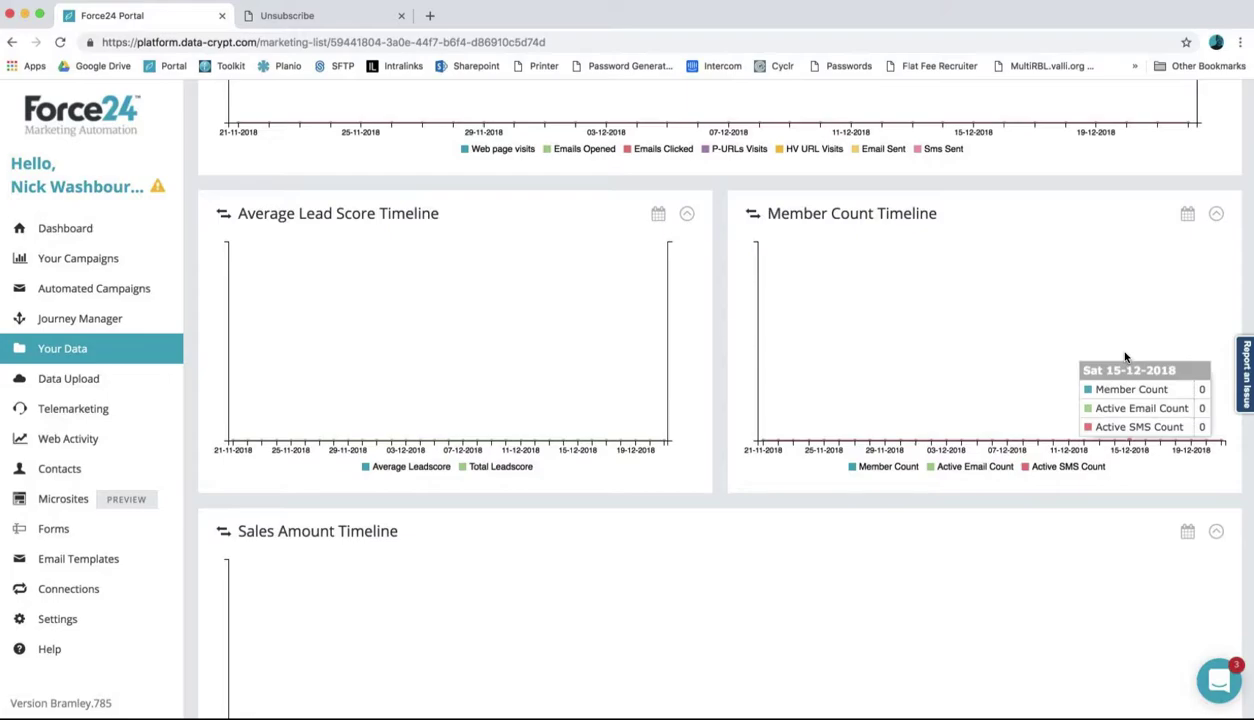
{"action": "left_click", "coordinate": [119, 319]}
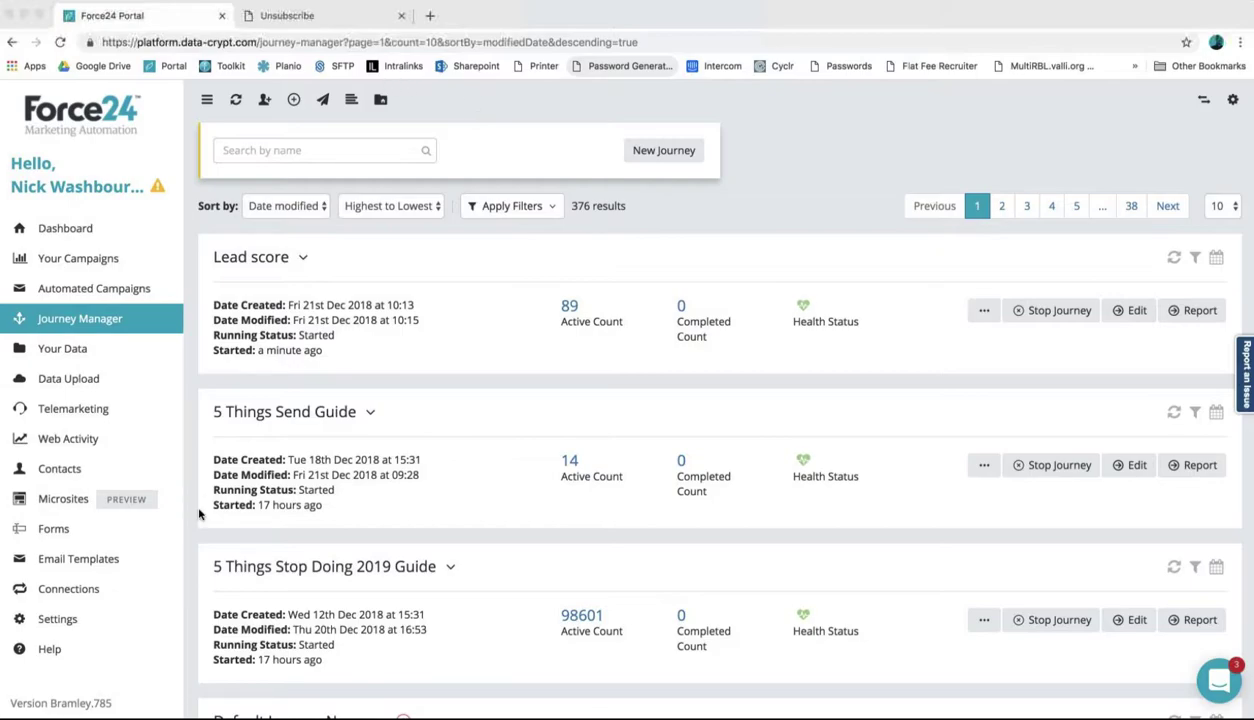
Look through the system settings, past the goal and high value URLs, for the Sent From Override section
{"action": "left_click", "coordinate": [85, 621]}
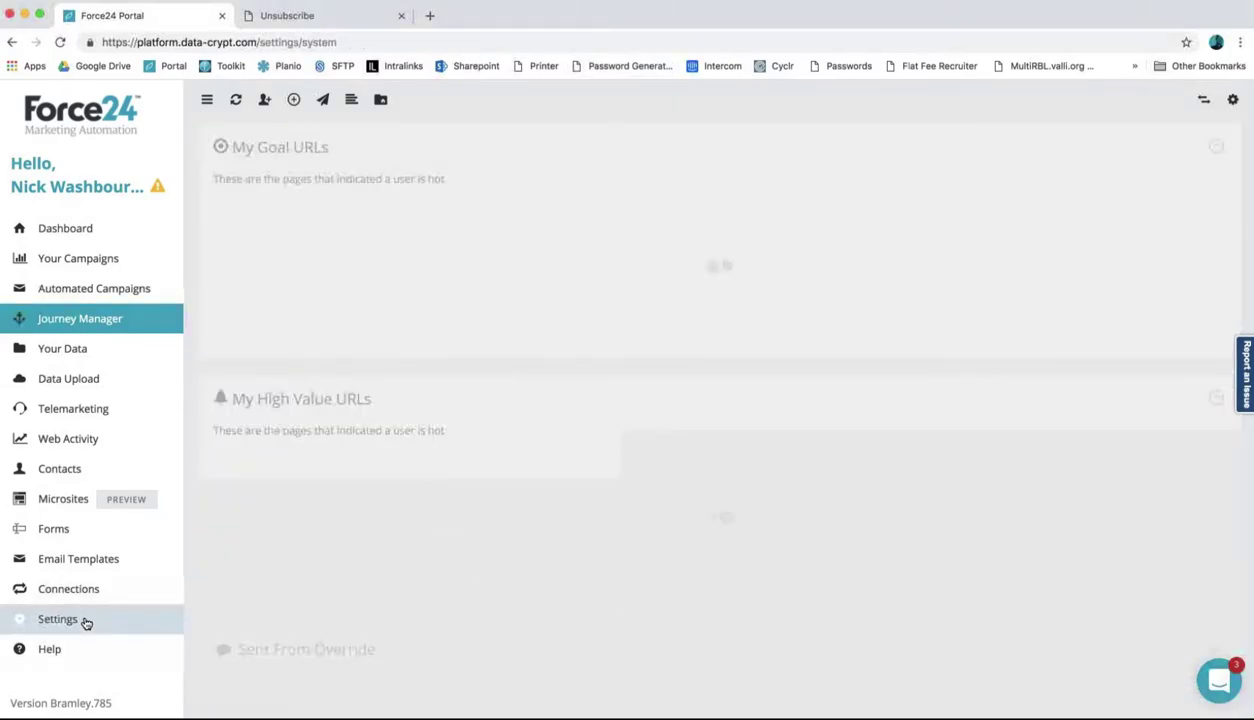
{"action": "scroll", "coordinate": [273, 474], "scroll_direction": "down", "scroll_amount": 20}
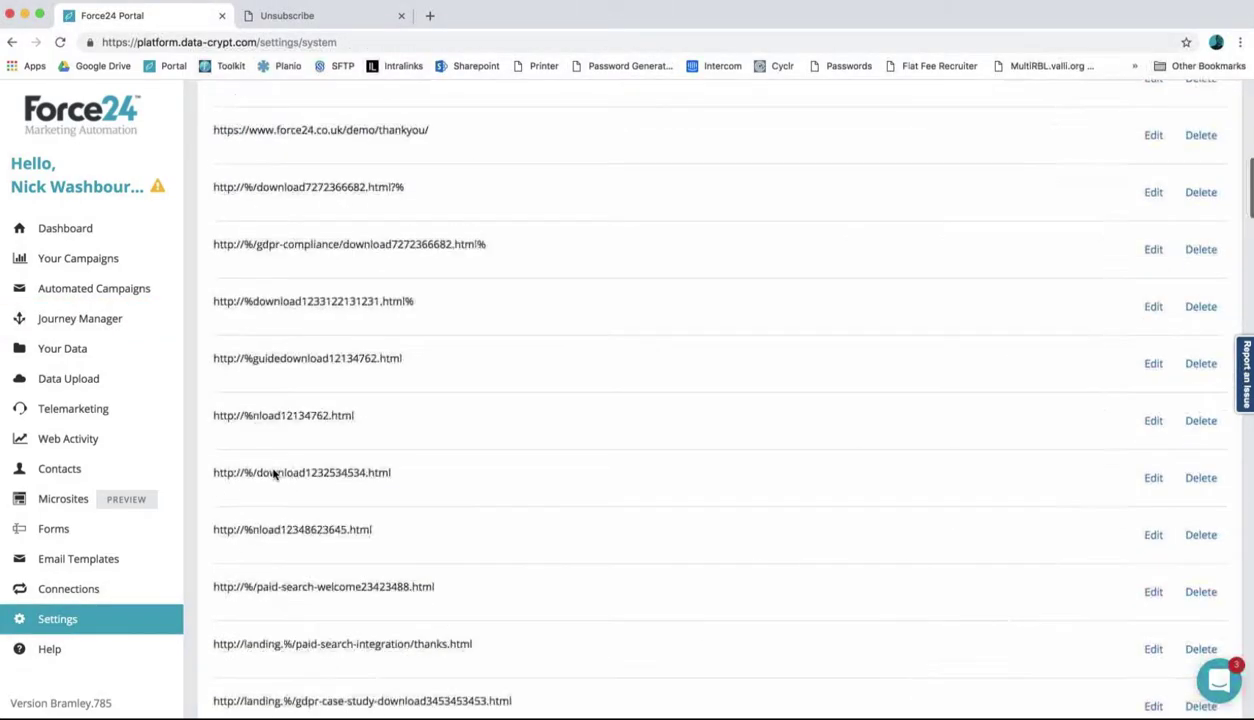
{"action": "scroll", "coordinate": [273, 474], "scroll_direction": "down", "scroll_amount": 4}
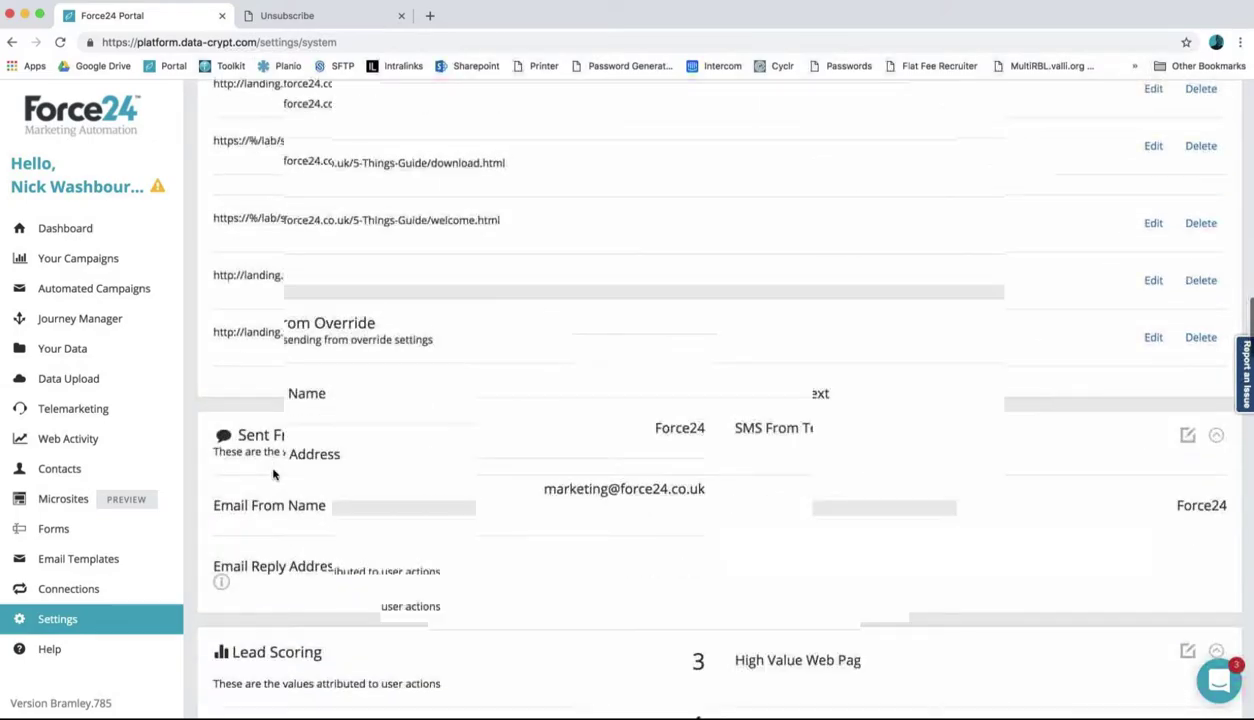
{"action": "scroll", "coordinate": [273, 474], "scroll_direction": "up", "scroll_amount": 8}
{"action": "scroll", "coordinate": [273, 474], "scroll_direction": "up", "scroll_amount": 8}
{"action": "scroll", "coordinate": [273, 474], "scroll_direction": "down", "scroll_amount": 12}
{"action": "scroll", "coordinate": [273, 469], "scroll_direction": "down", "scroll_amount": 6}
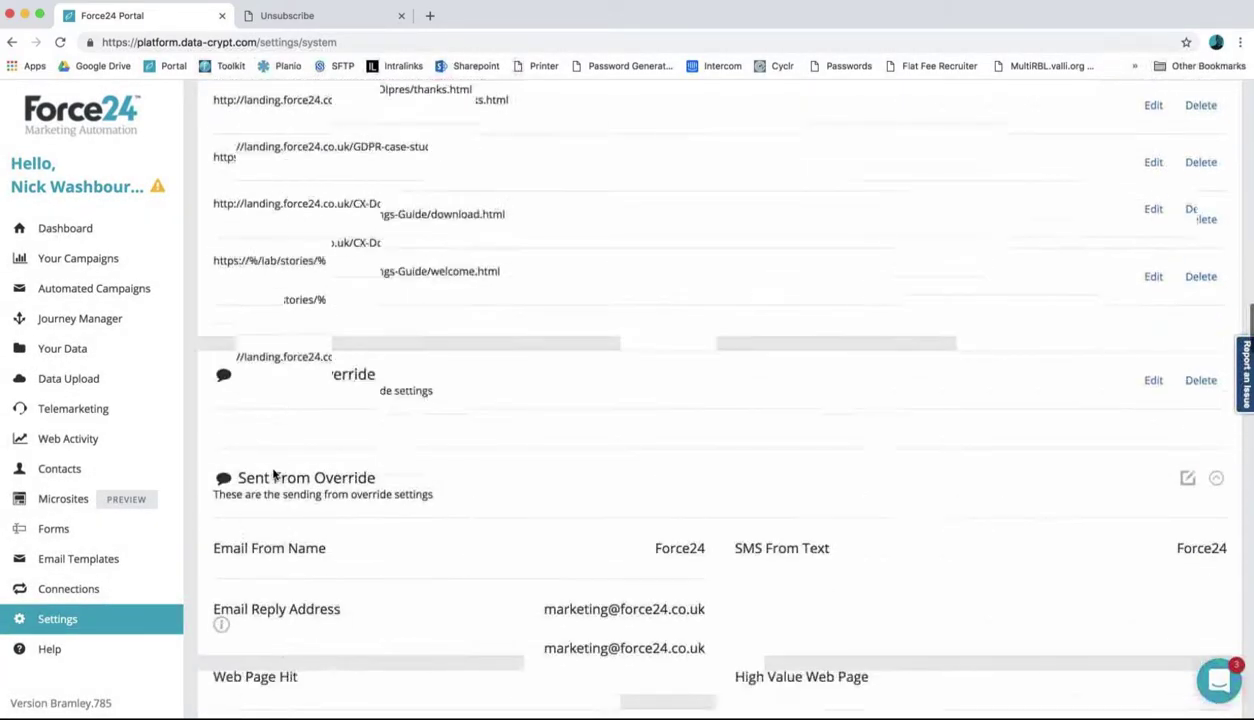
{"action": "scroll", "coordinate": [368, 500], "scroll_direction": "down", "scroll_amount": 1}
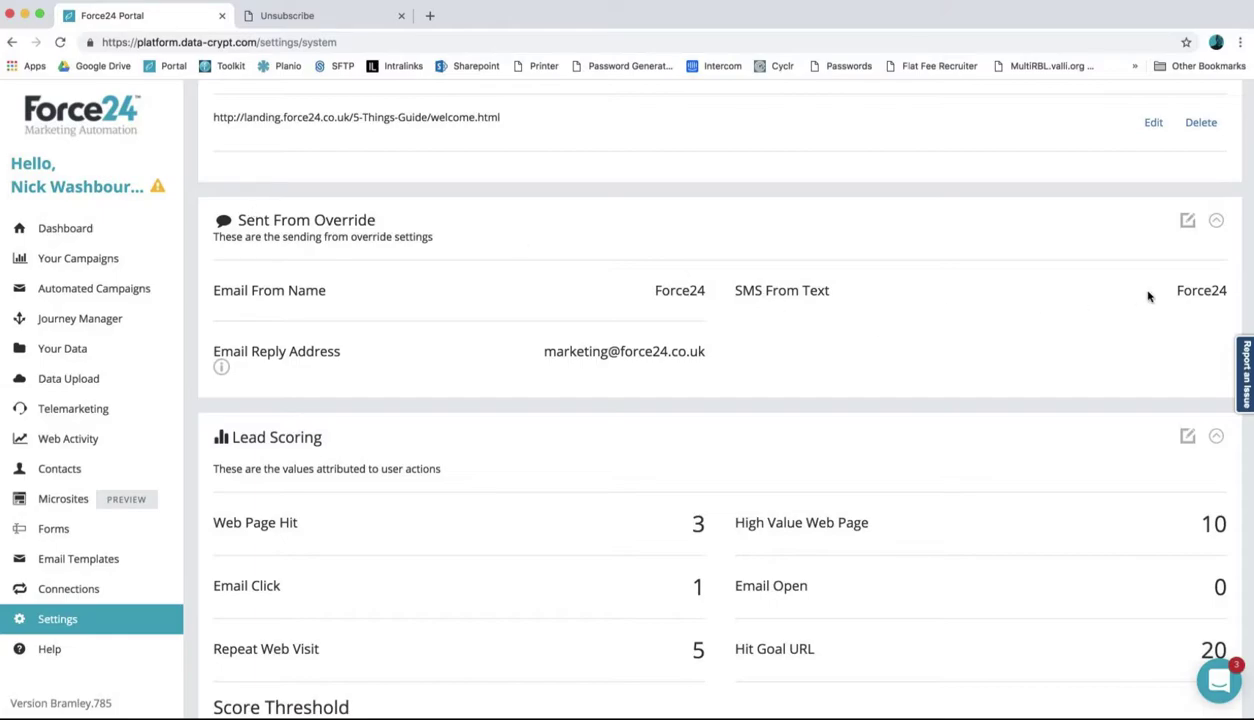
Open Sent From Override for editing and examine the Email From Name, SMS From Text and Email Reply Address fields
{"action": "left_click", "coordinate": [1188, 222]}
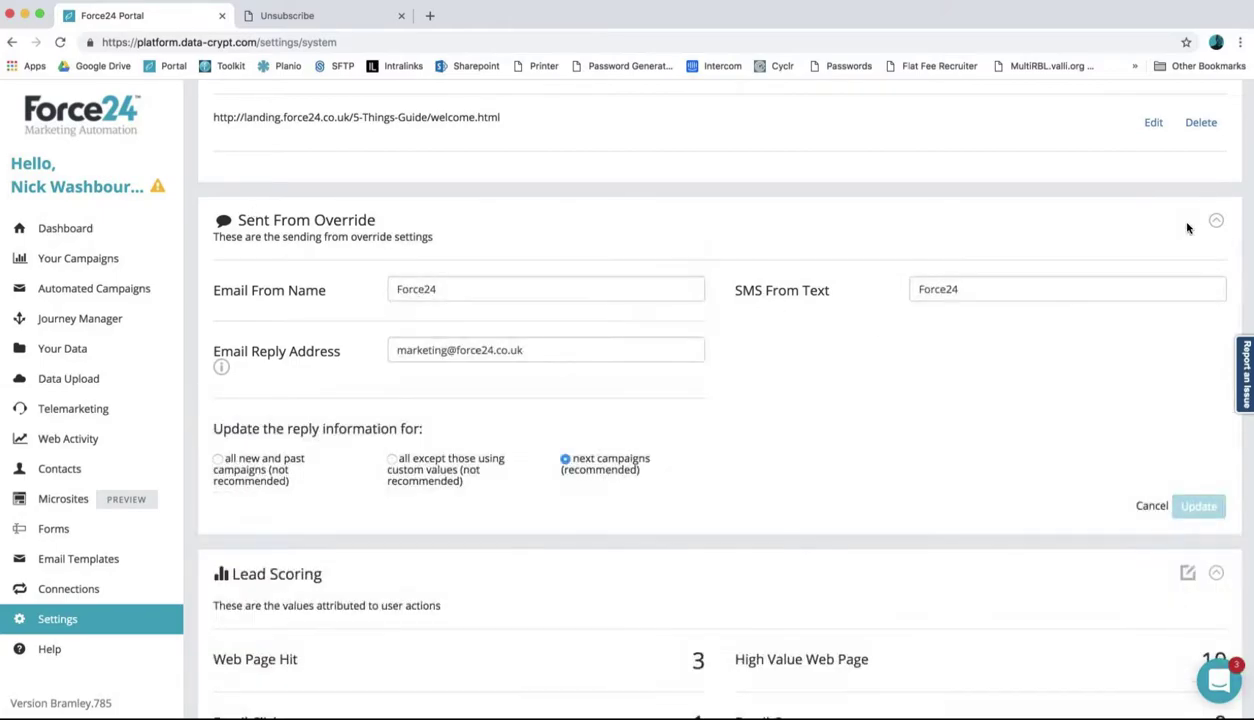
{"action": "left_click", "coordinate": [507, 289]}
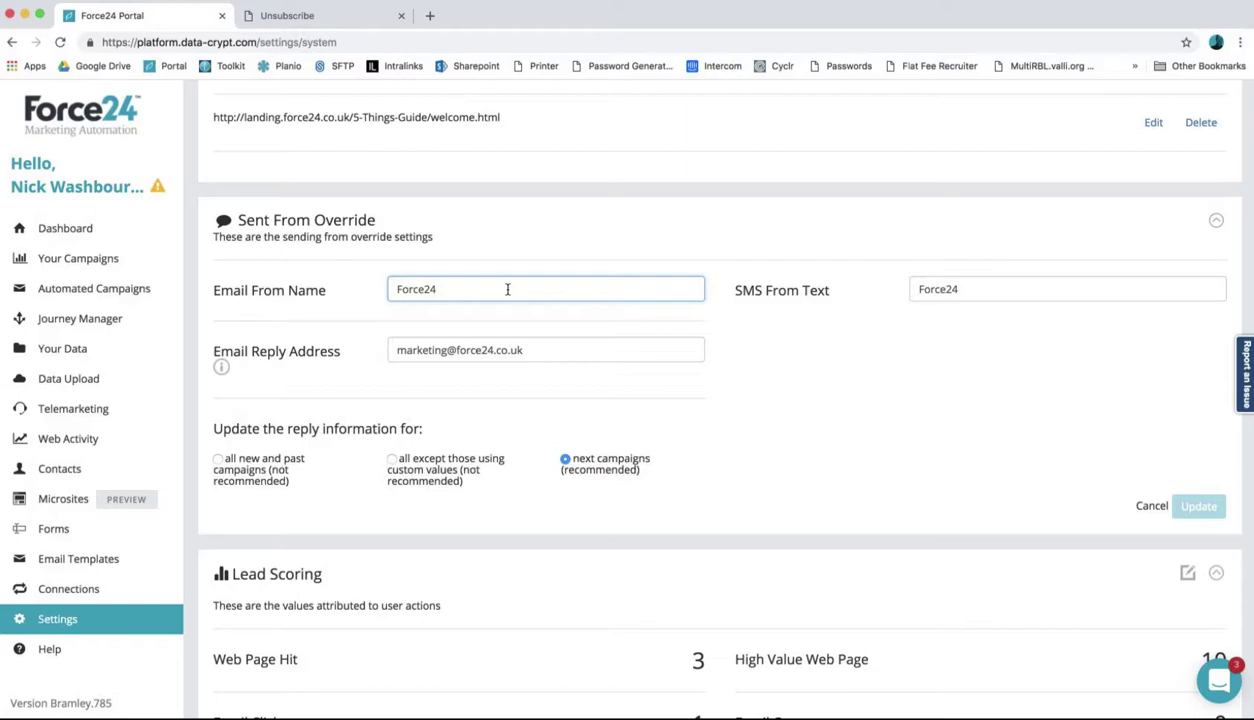
{"action": "left_click", "coordinate": [999, 298]}
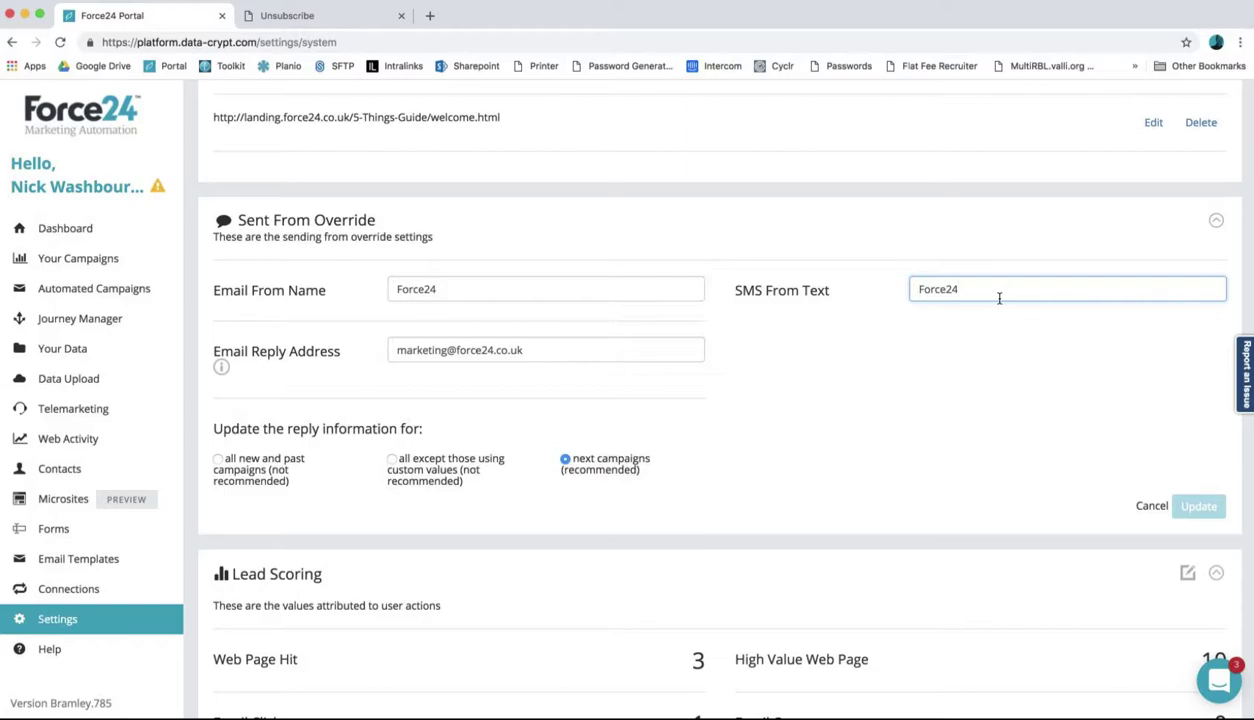
{"action": "key", "text": "super+a"}
{"action": "left_click", "coordinate": [887, 297]}
{"action": "left_click", "coordinate": [564, 350]}
{"action": "key", "text": "super+a"}
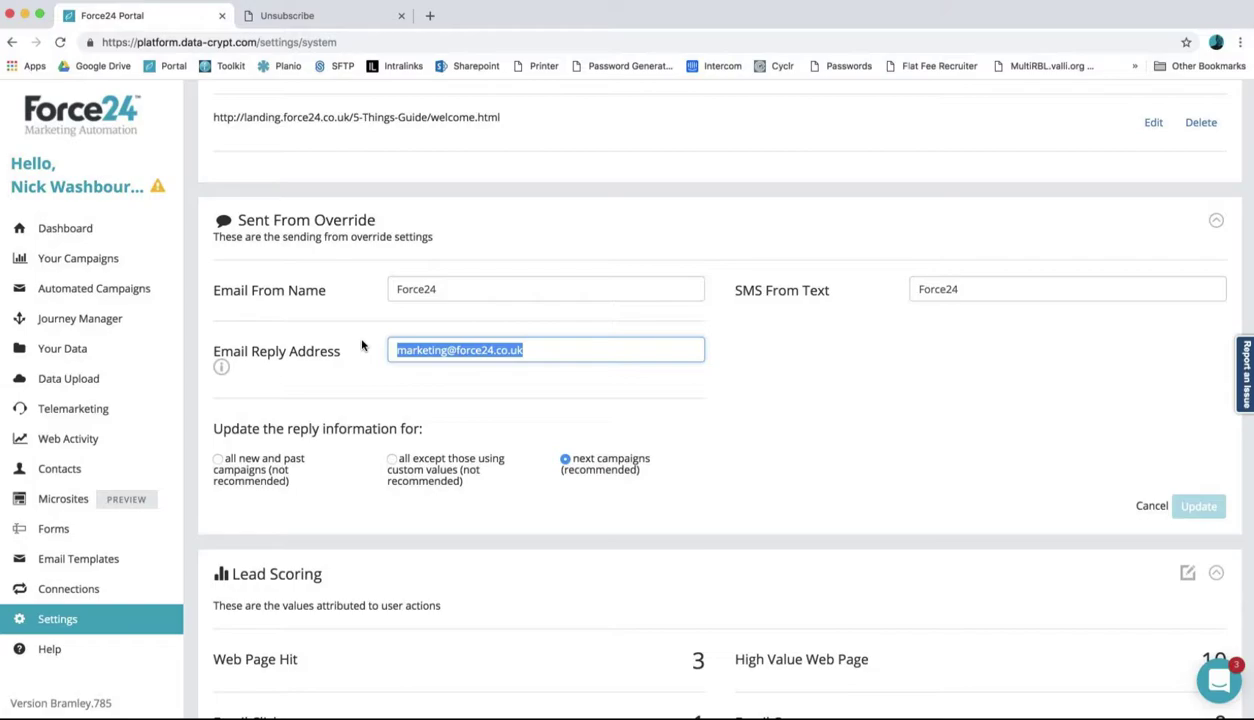
Cancel the Sent From Override edit and examine the Opt-Out Sub-Preferences, from Automation News to Grants for Marketing
{"action": "left_click", "coordinate": [552, 381]}
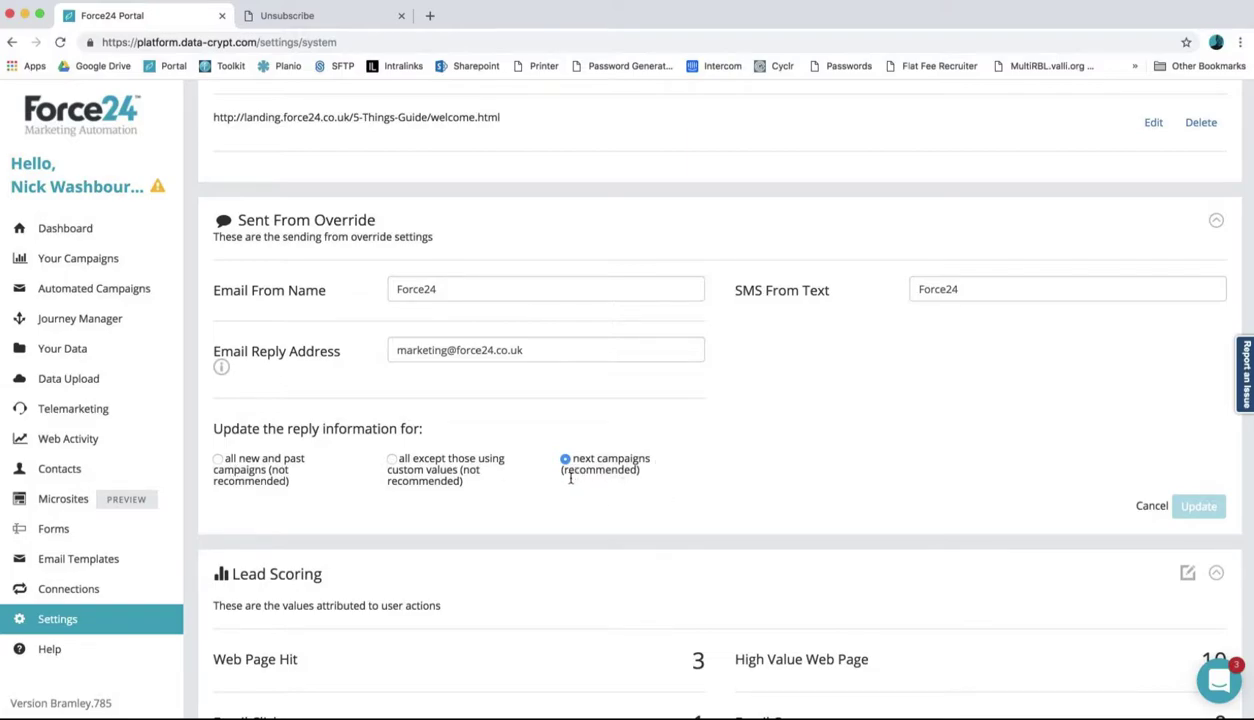
{"action": "left_click", "coordinate": [1150, 506]}
{"action": "scroll", "coordinate": [1036, 610], "scroll_direction": "down", "scroll_amount": 10}
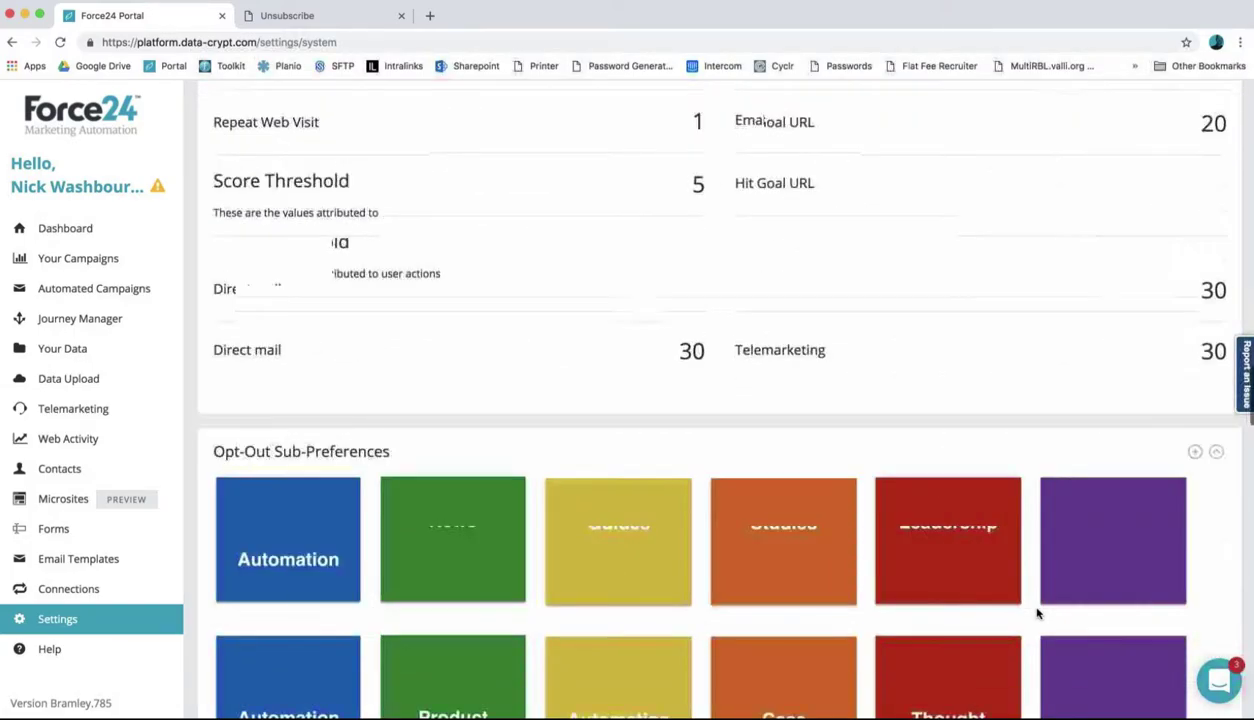
{"action": "scroll", "coordinate": [1037, 614], "scroll_direction": "up", "scroll_amount": 3}
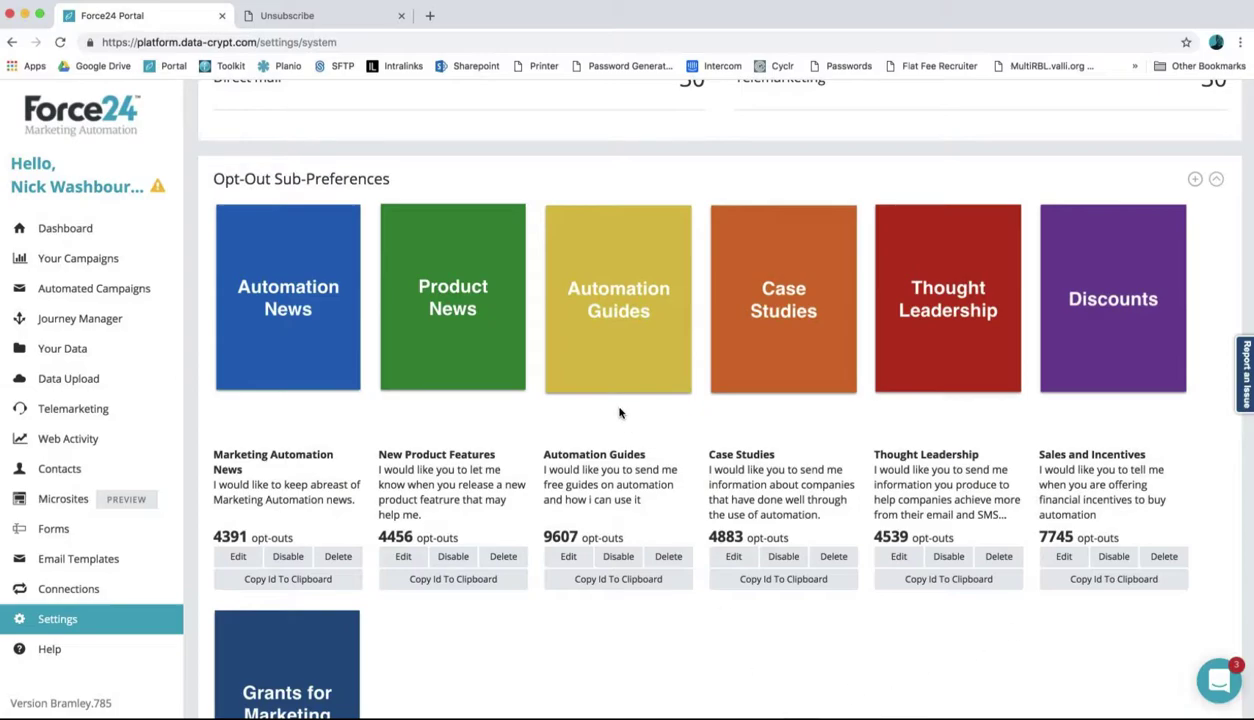
{"action": "scroll", "coordinate": [619, 410], "scroll_direction": "down", "scroll_amount": 1}
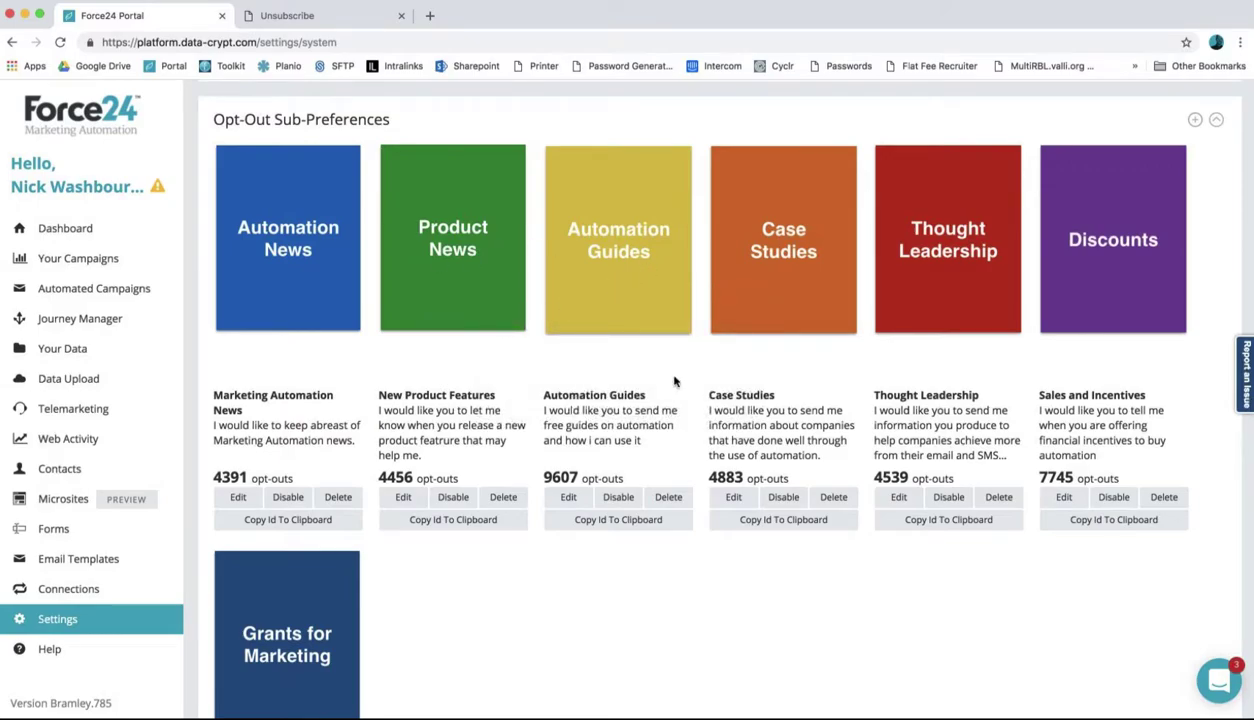
{"action": "scroll", "coordinate": [313, 619], "scroll_direction": "down", "scroll_amount": 3}
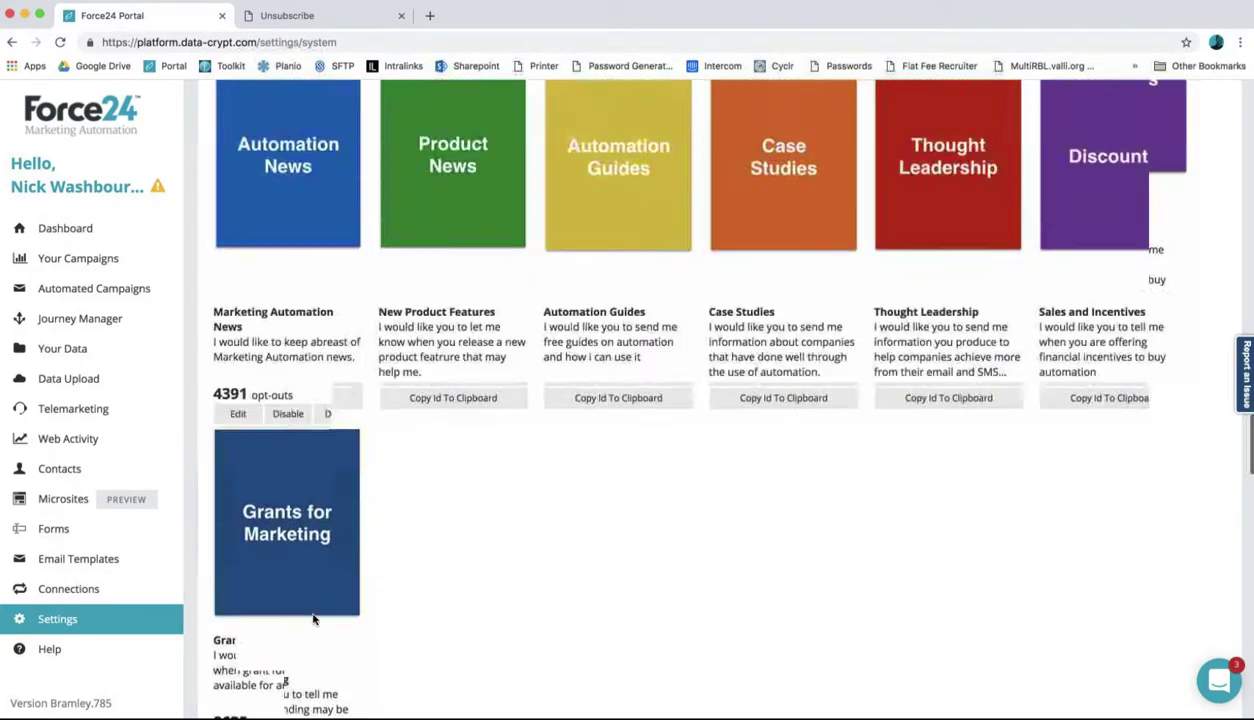
{"action": "scroll", "coordinate": [340, 400], "scroll_direction": "up", "scroll_amount": 3}
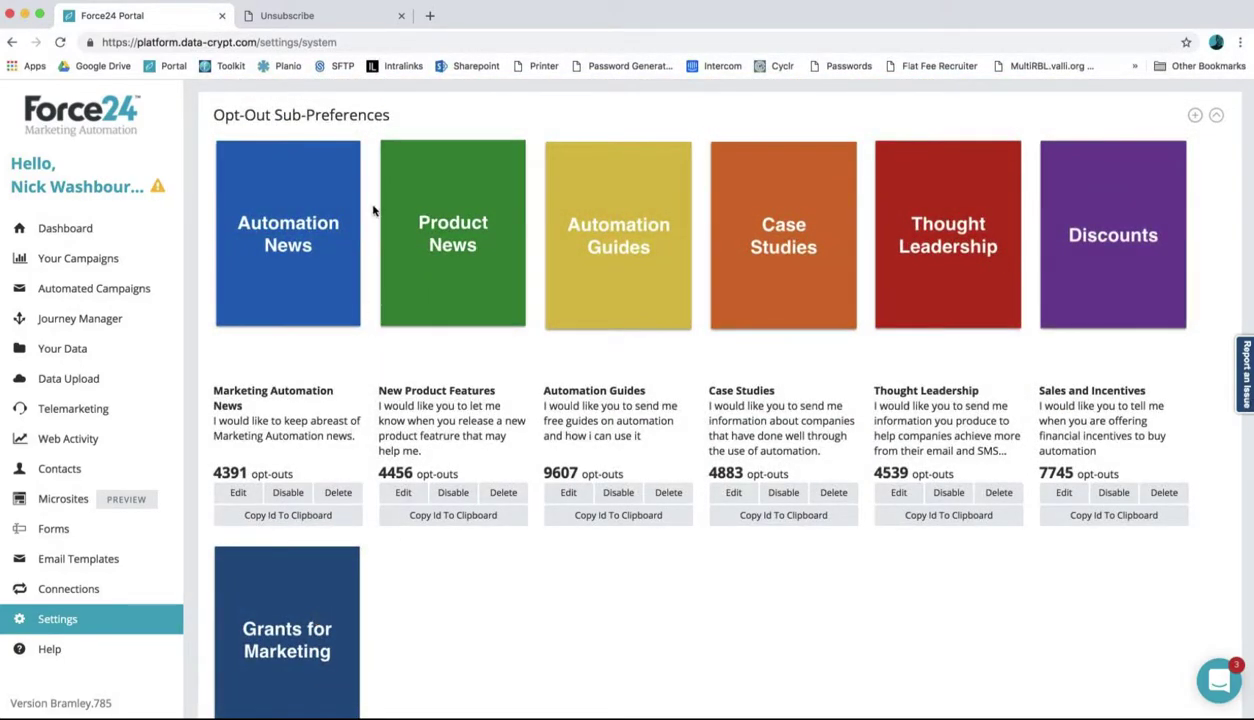
Opt the contact out of Marketing Automation News on the Unsubscribe communication preferences page
{"action": "left_click", "coordinate": [331, 26]}
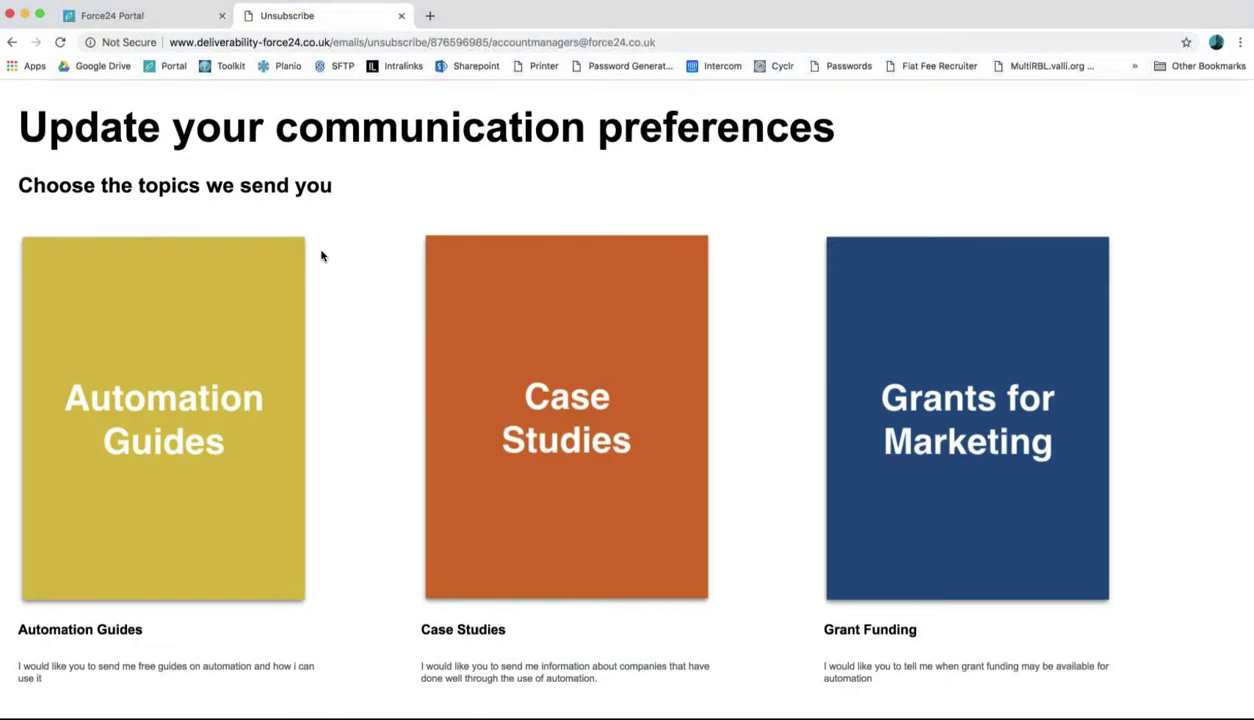
{"action": "scroll", "coordinate": [321, 256], "scroll_direction": "down", "scroll_amount": 5}
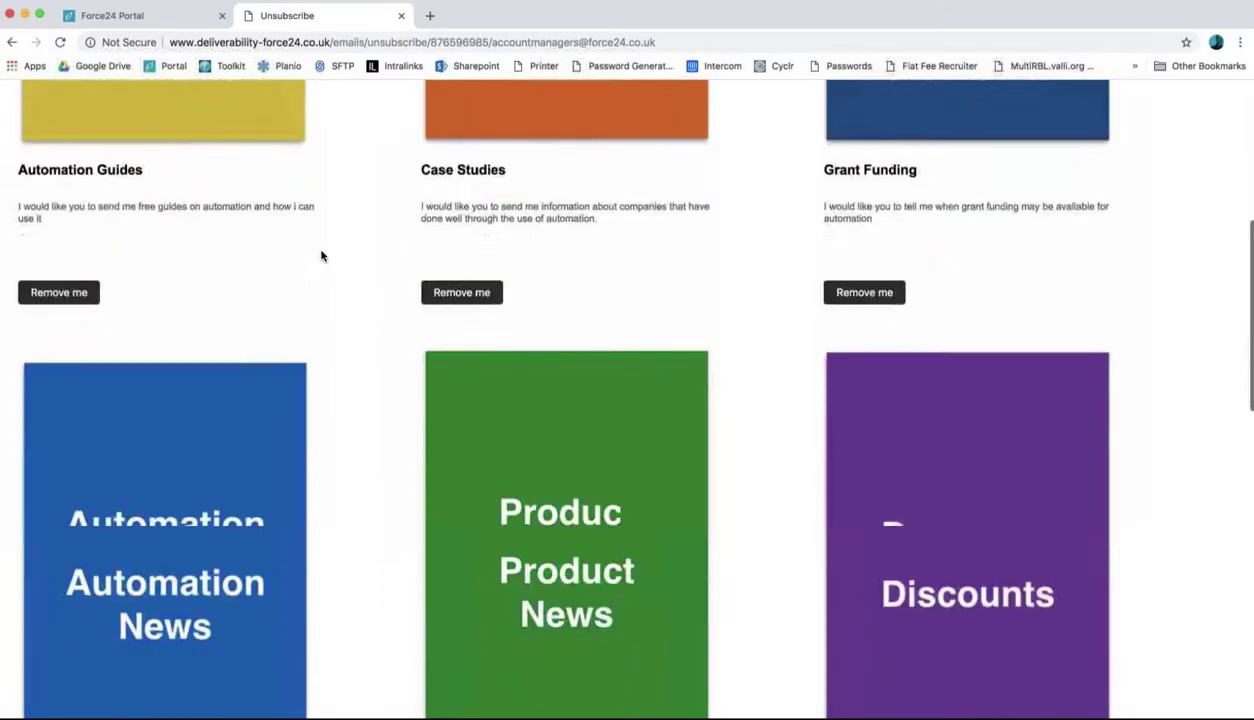
{"action": "scroll", "coordinate": [321, 256], "scroll_direction": "down", "scroll_amount": 4}
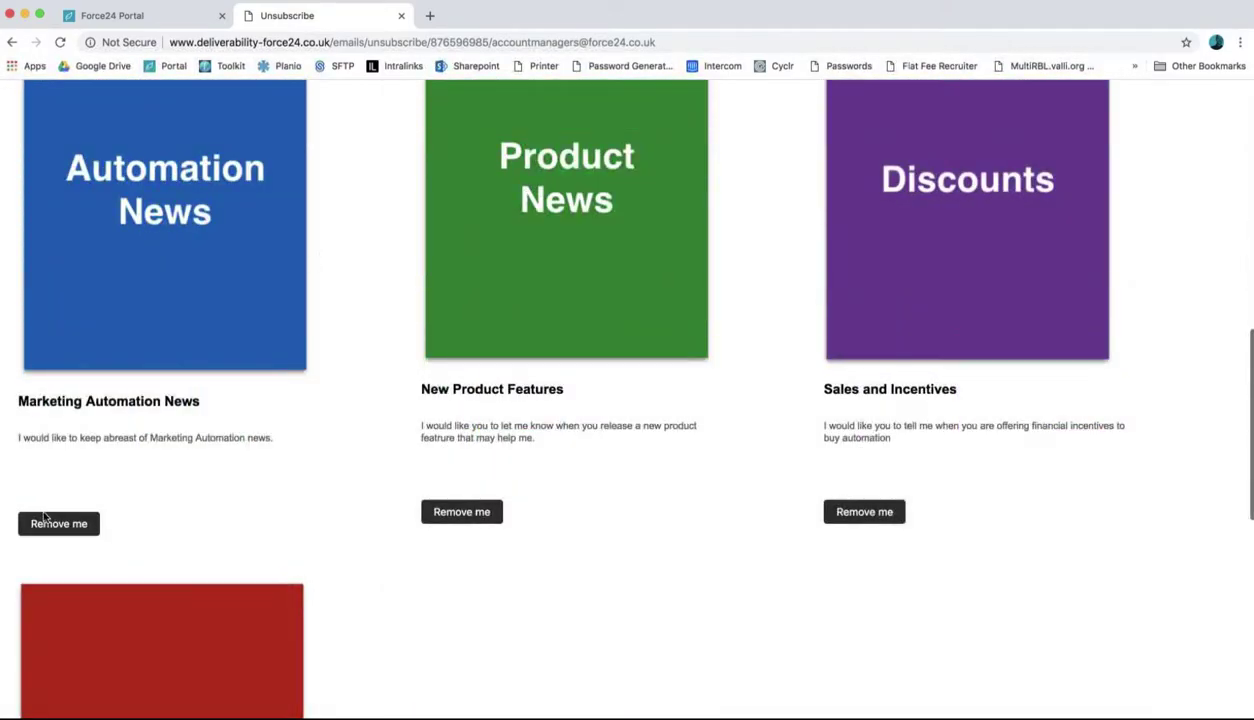
{"action": "left_click", "coordinate": [50, 524]}
{"action": "scroll", "coordinate": [229, 547], "scroll_direction": "down", "scroll_amount": 7}
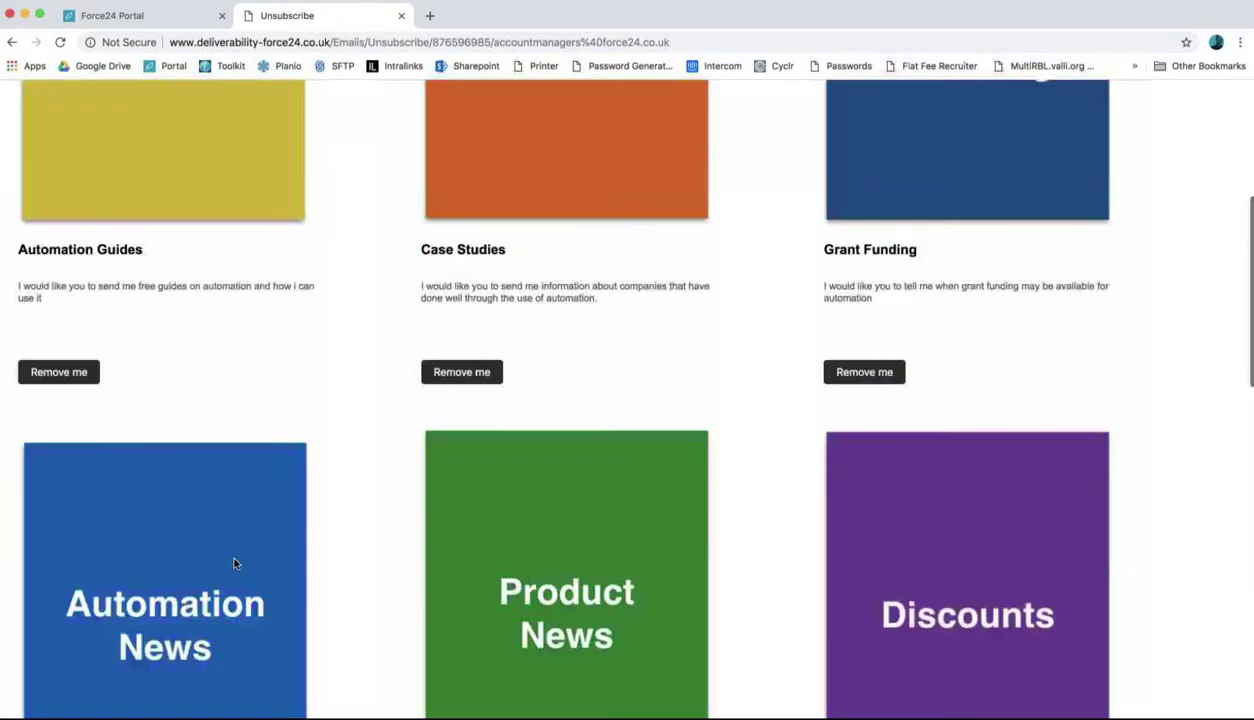
{"action": "scroll", "coordinate": [234, 564], "scroll_direction": "down", "scroll_amount": 1}
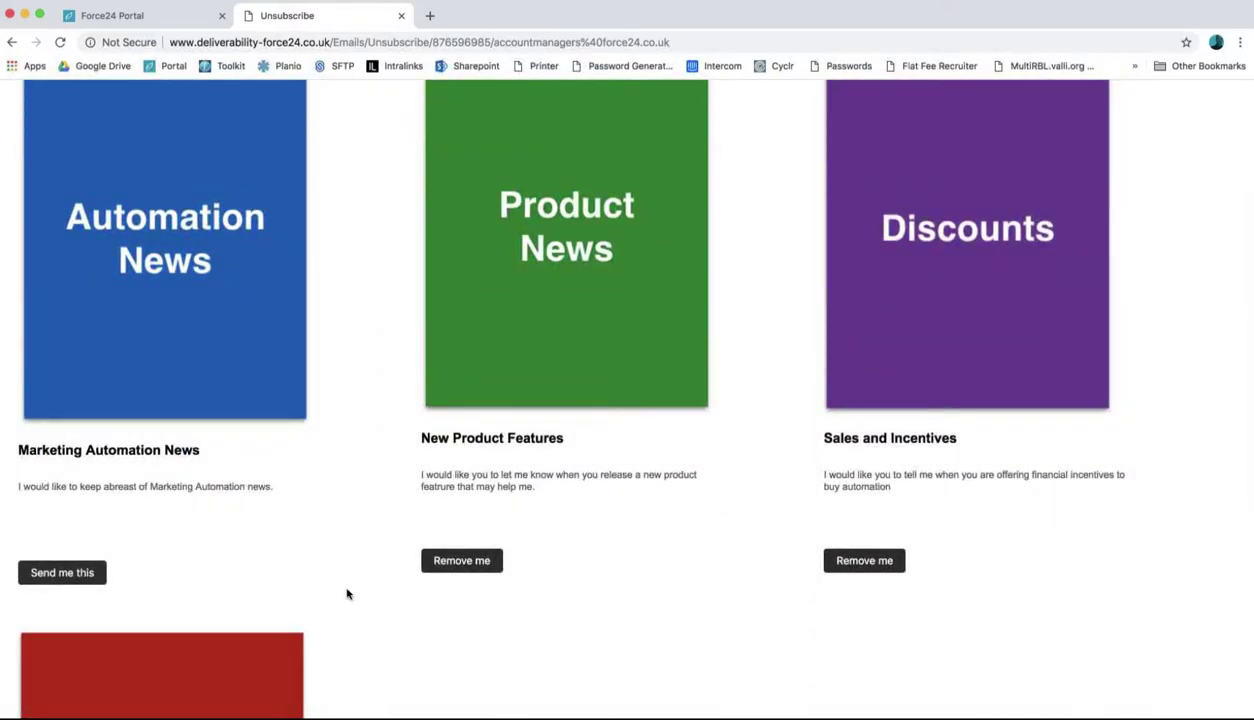
Enable SMS alongside Email under "How can we reach you?" and submit the updated communication preferences
{"action": "scroll", "coordinate": [347, 594], "scroll_direction": "down", "scroll_amount": 1}
{"action": "scroll", "coordinate": [588, 414], "scroll_direction": "down", "scroll_amount": 4}
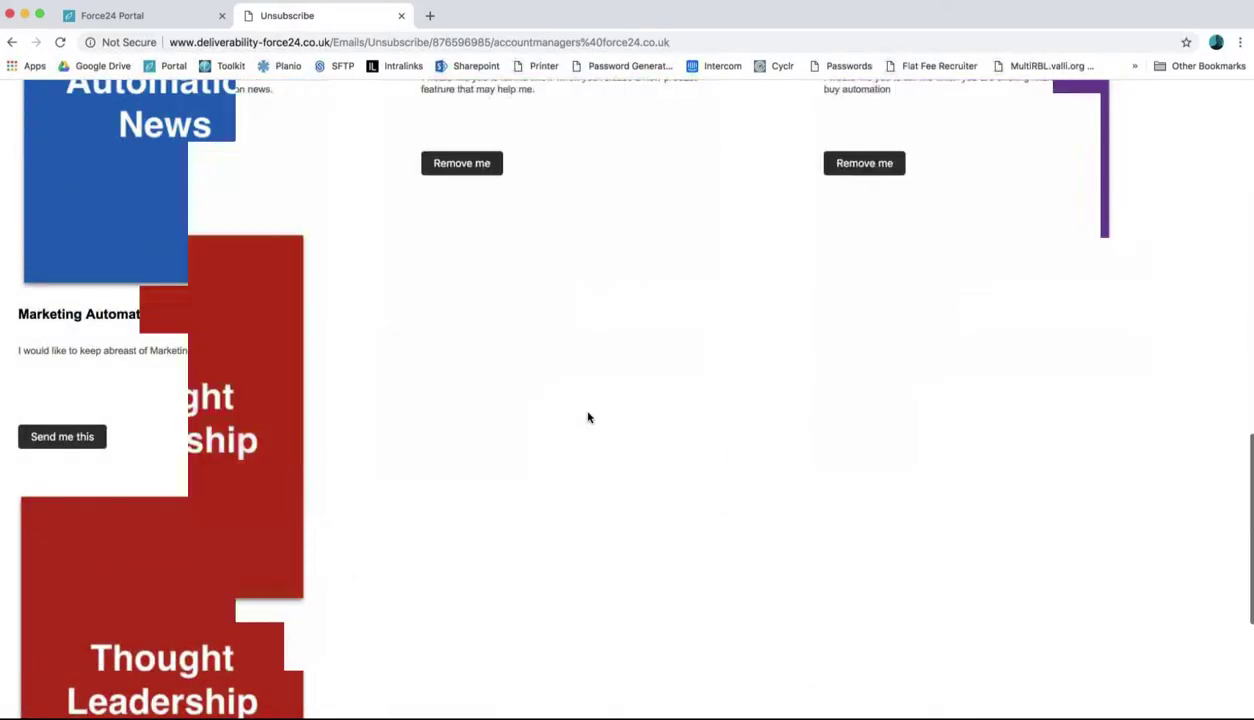
{"action": "scroll", "coordinate": [520, 450], "scroll_direction": "down", "scroll_amount": 1}
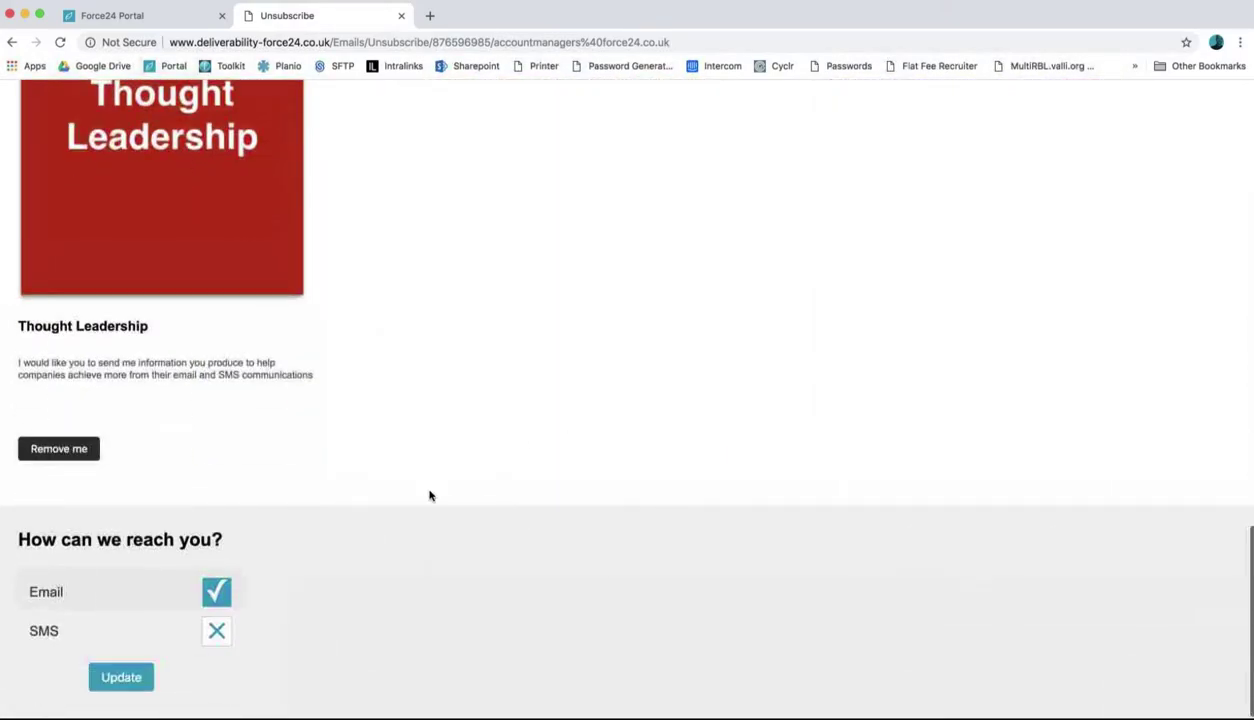
{"action": "left_click", "coordinate": [226, 636]}
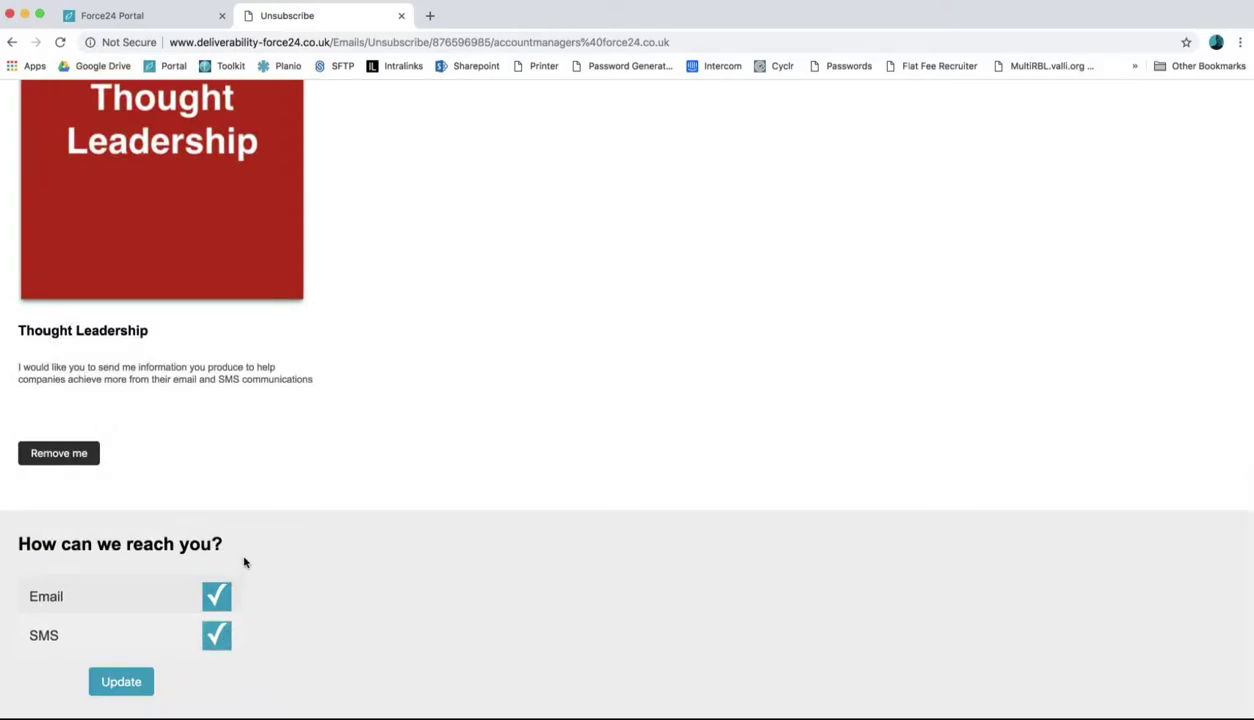
{"action": "scroll", "coordinate": [440, 252], "scroll_direction": "up", "scroll_amount": 15}
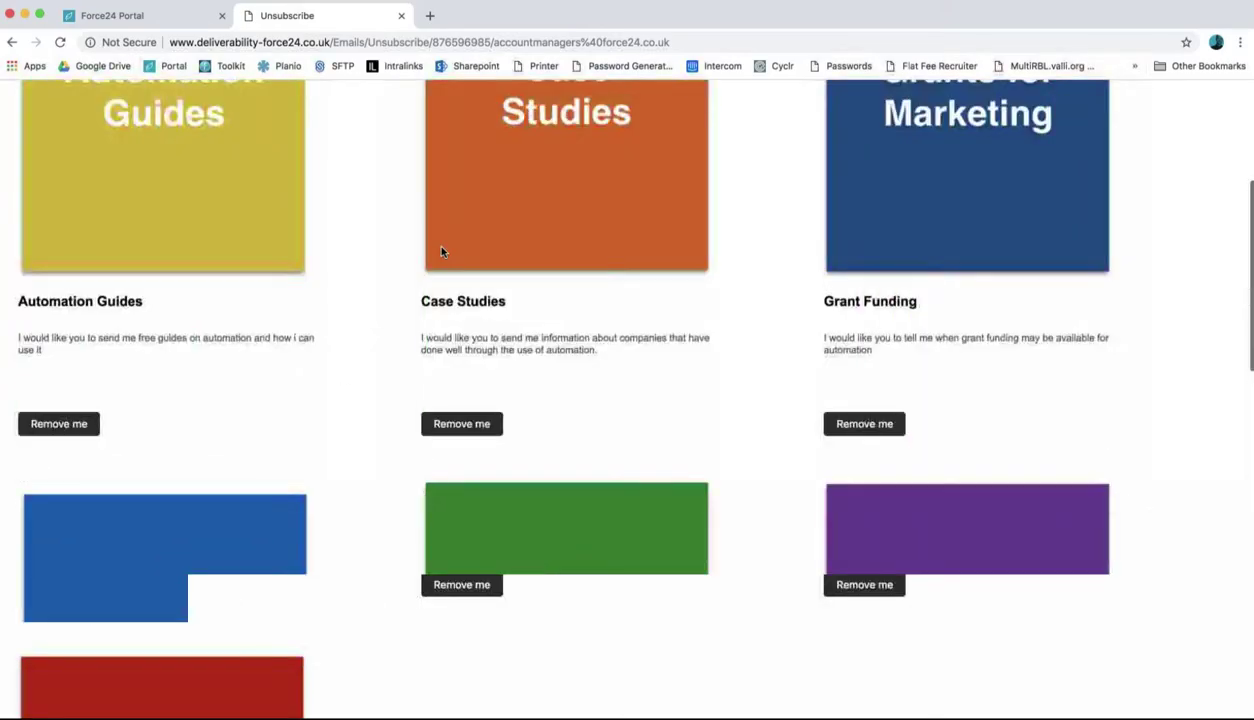
{"action": "scroll", "coordinate": [560, 315], "scroll_direction": "down", "scroll_amount": 15}
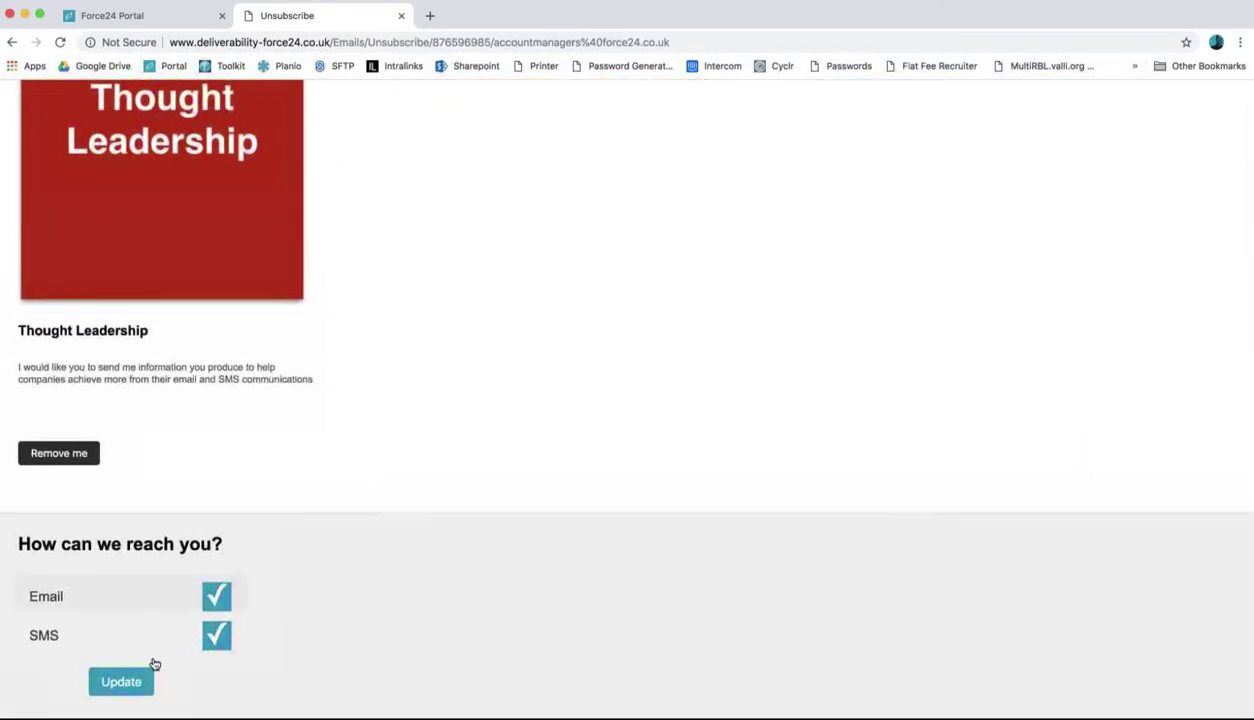
{"action": "left_click", "coordinate": [121, 682]}
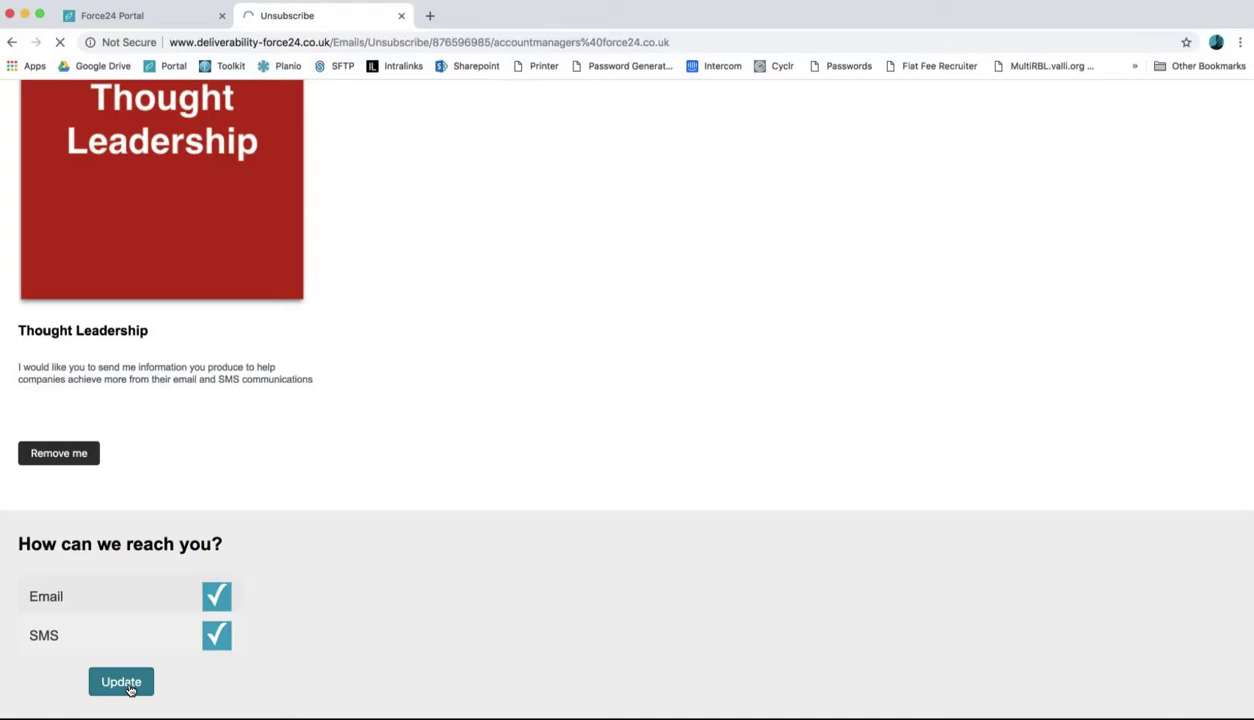
{"action": "scroll", "coordinate": [365, 457], "scroll_direction": "up", "scroll_amount": 10}
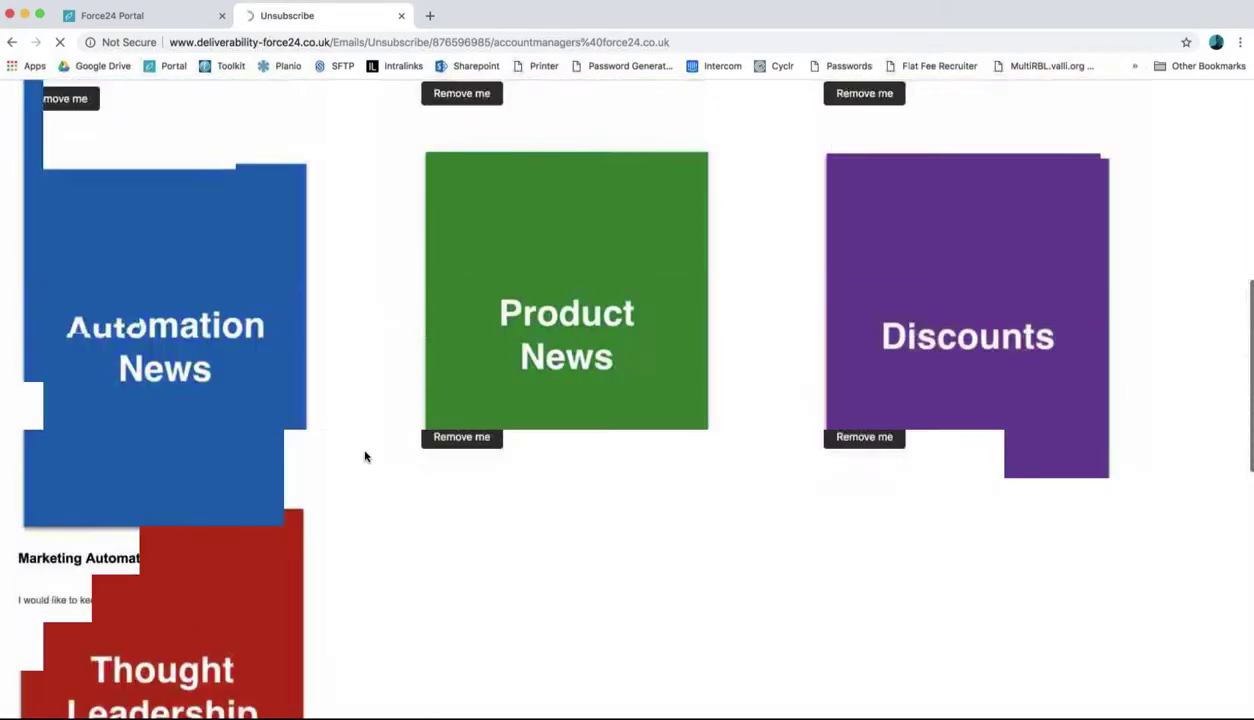
{"action": "scroll", "coordinate": [365, 457], "scroll_direction": "up", "scroll_amount": 5}
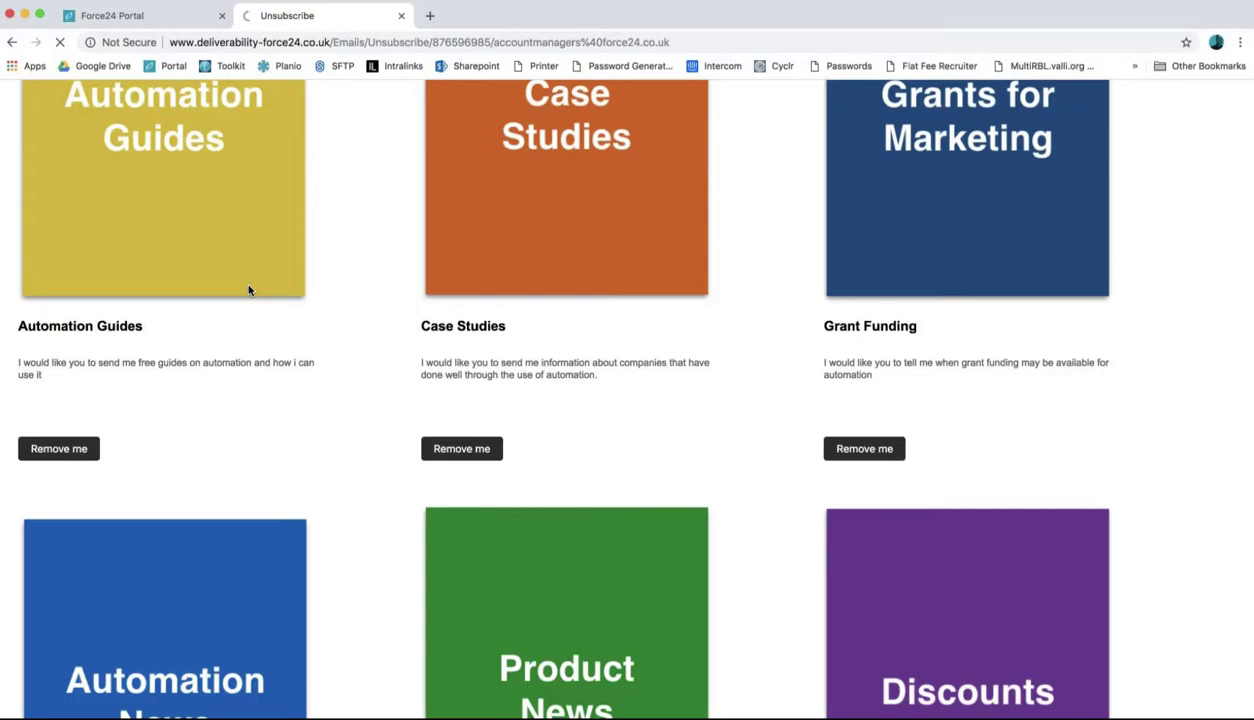
Open the "5 Things Send Guide" journey in the Force24 portal and view the sub-preference options of its upper email component
{"action": "left_click", "coordinate": [105, 16]}
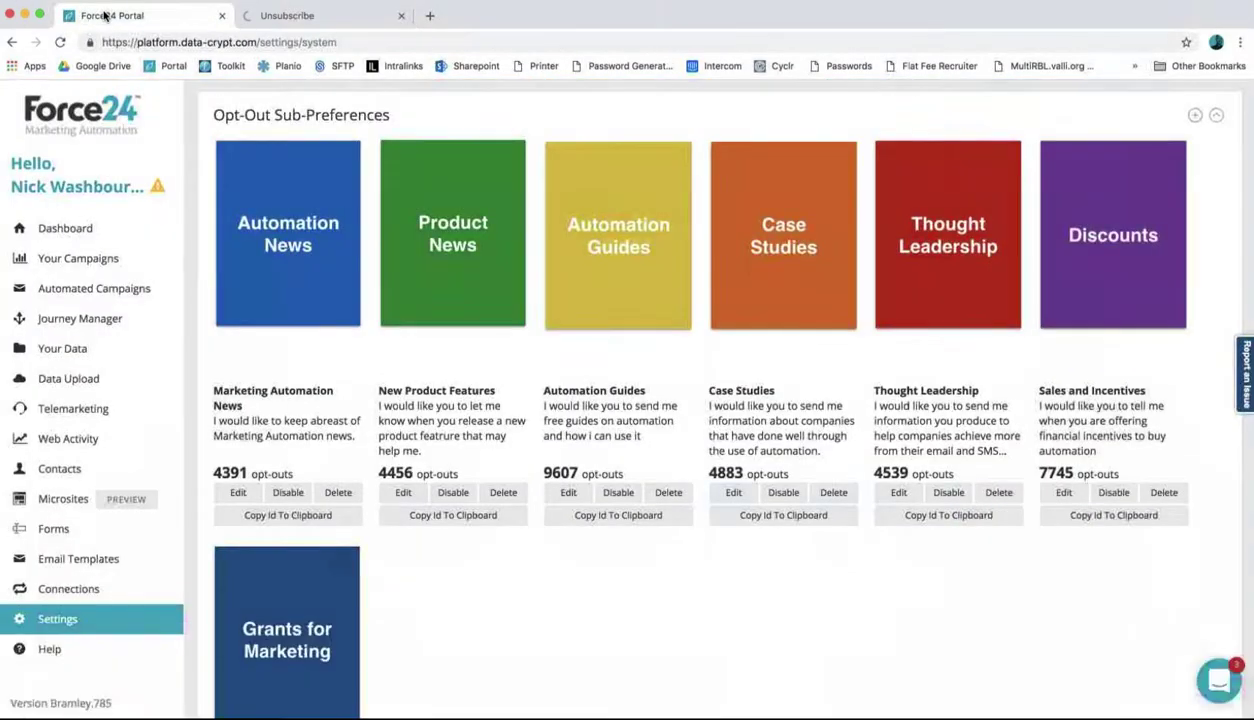
{"action": "left_click", "coordinate": [122, 320]}
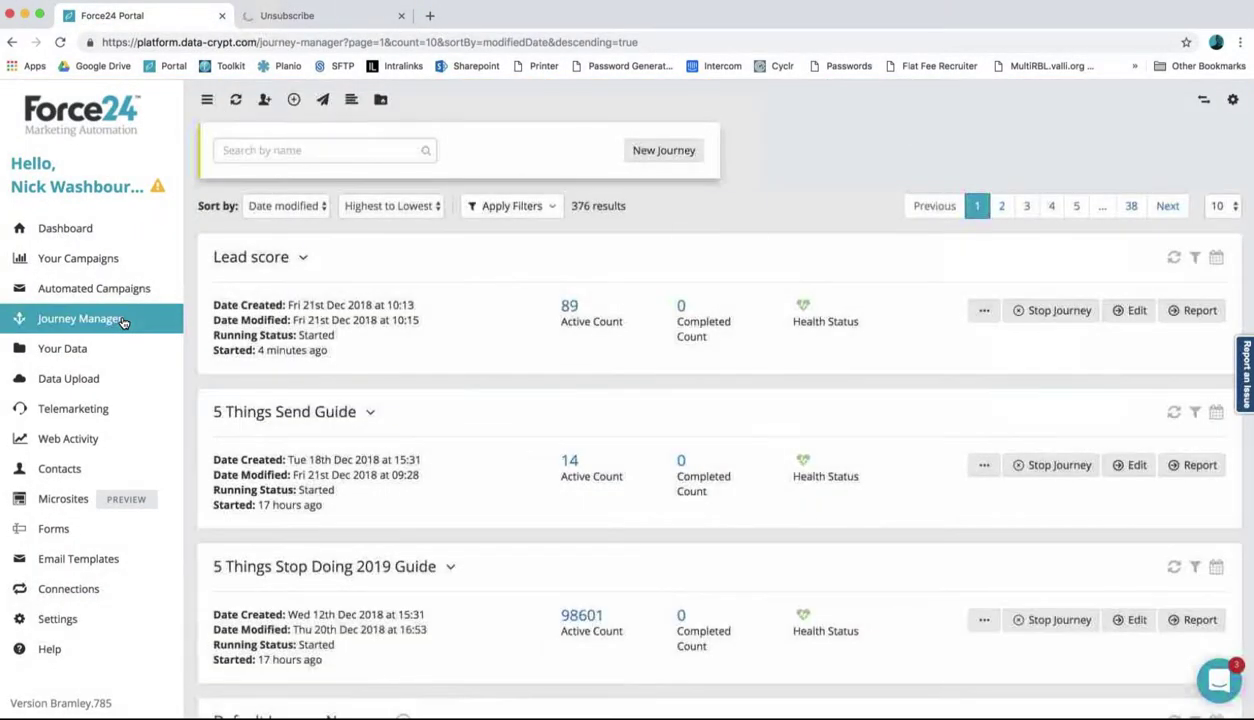
{"action": "left_click", "coordinate": [1137, 470]}
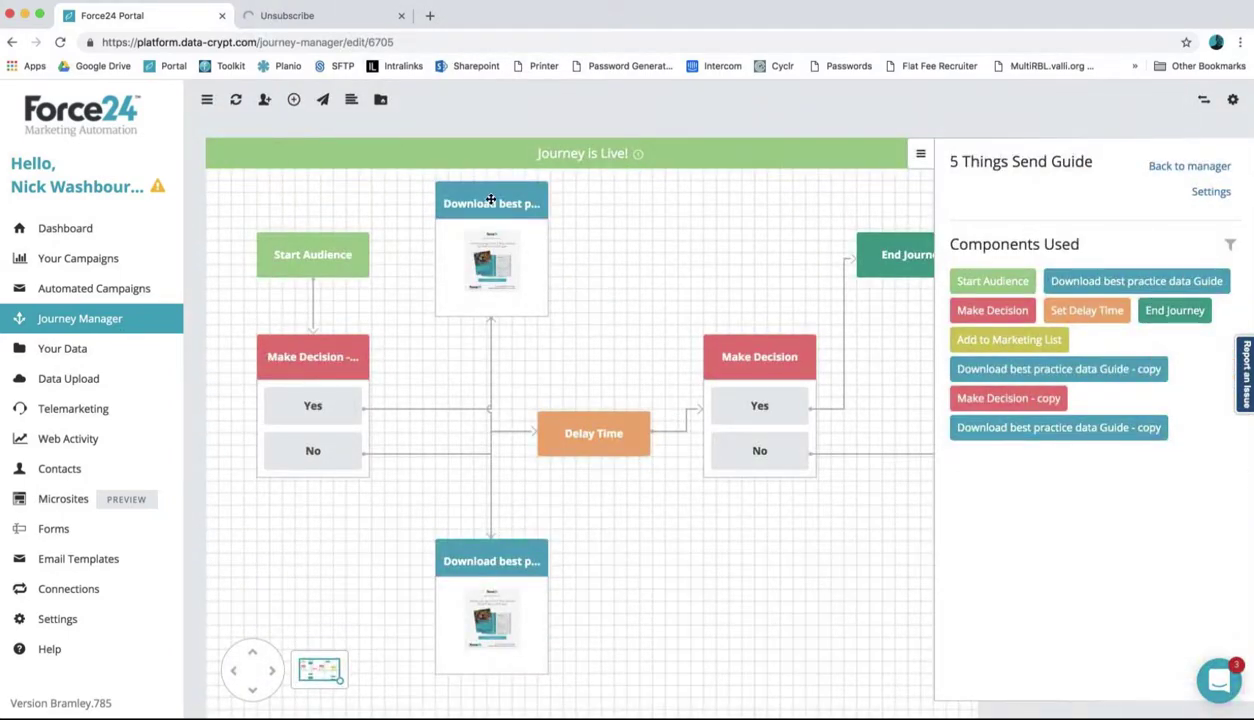
{"action": "left_click", "coordinate": [488, 205]}
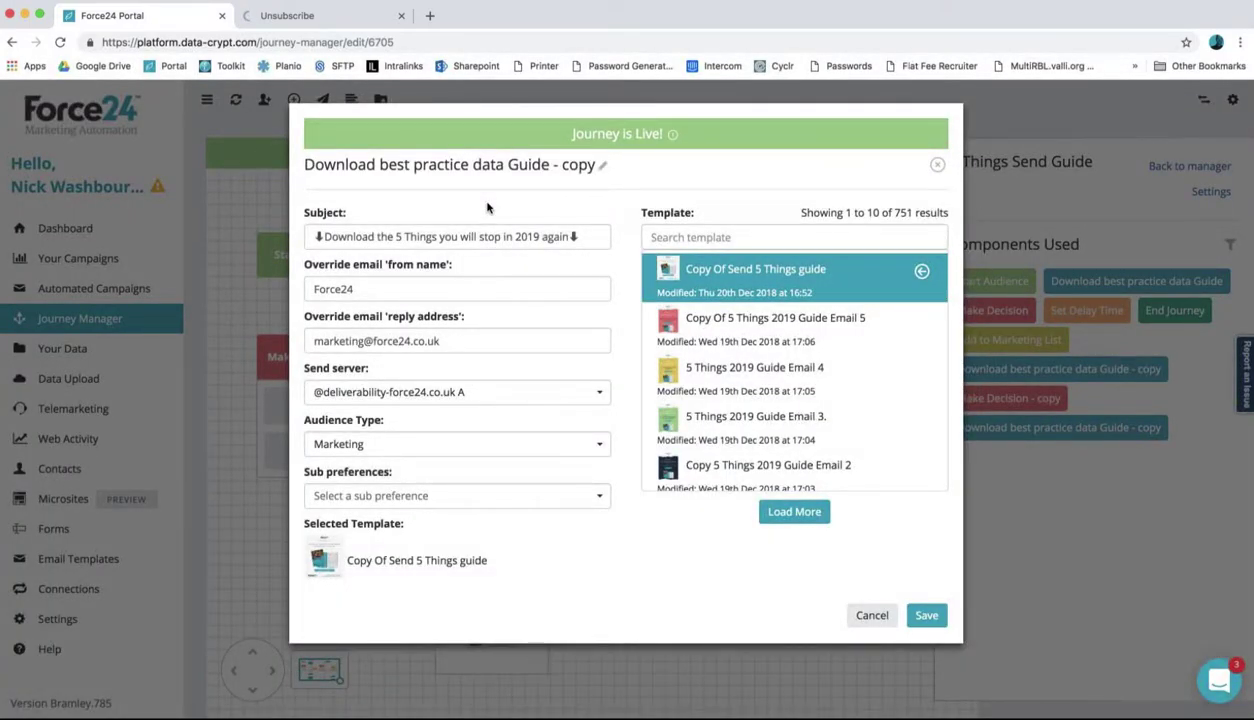
{"action": "left_click", "coordinate": [428, 496]}
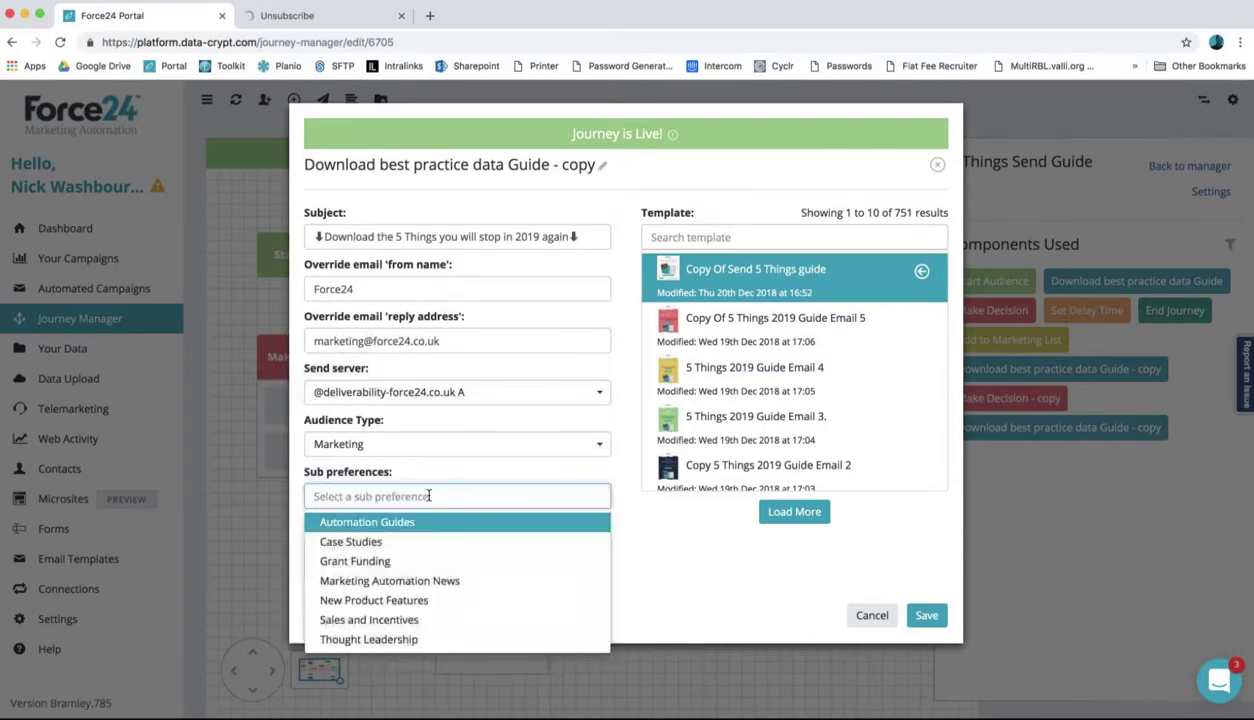
{"action": "left_click", "coordinate": [462, 178]}
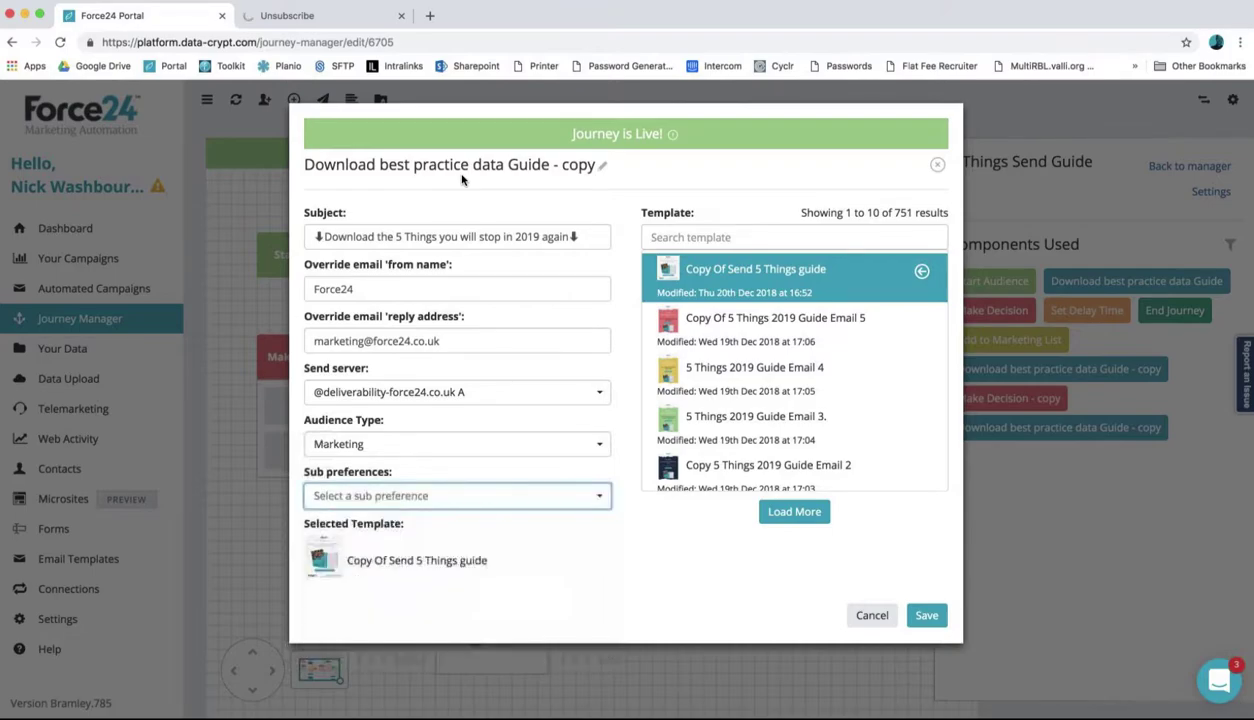
Try Case Studies as the email's sub-preference, clear it and close the email settings without saving
{"action": "left_click", "coordinate": [491, 500]}
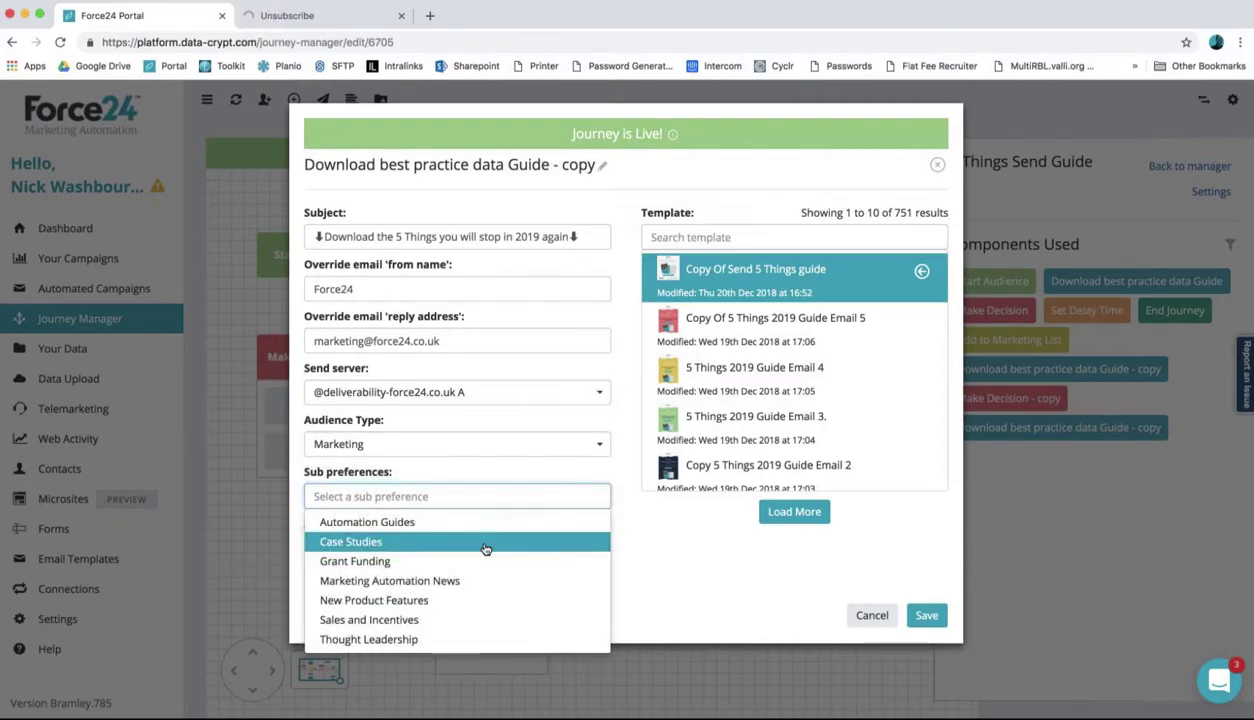
{"action": "left_click", "coordinate": [485, 549]}
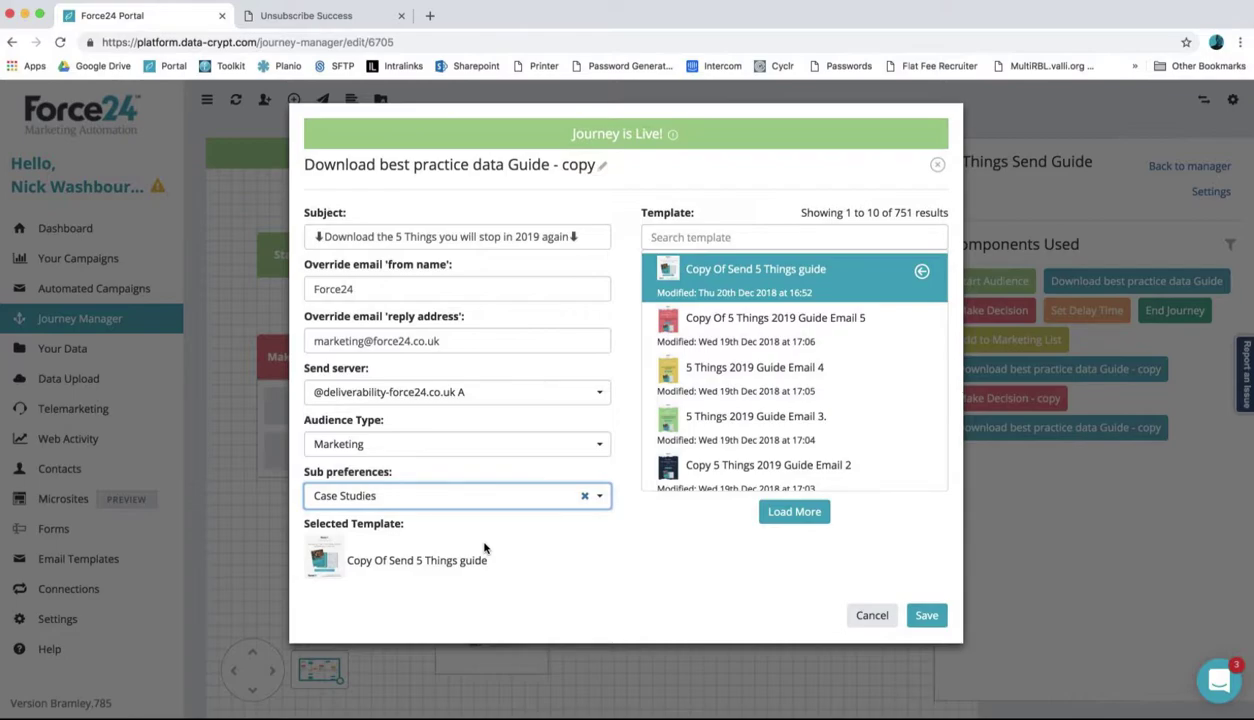
{"action": "left_click", "coordinate": [587, 495]}
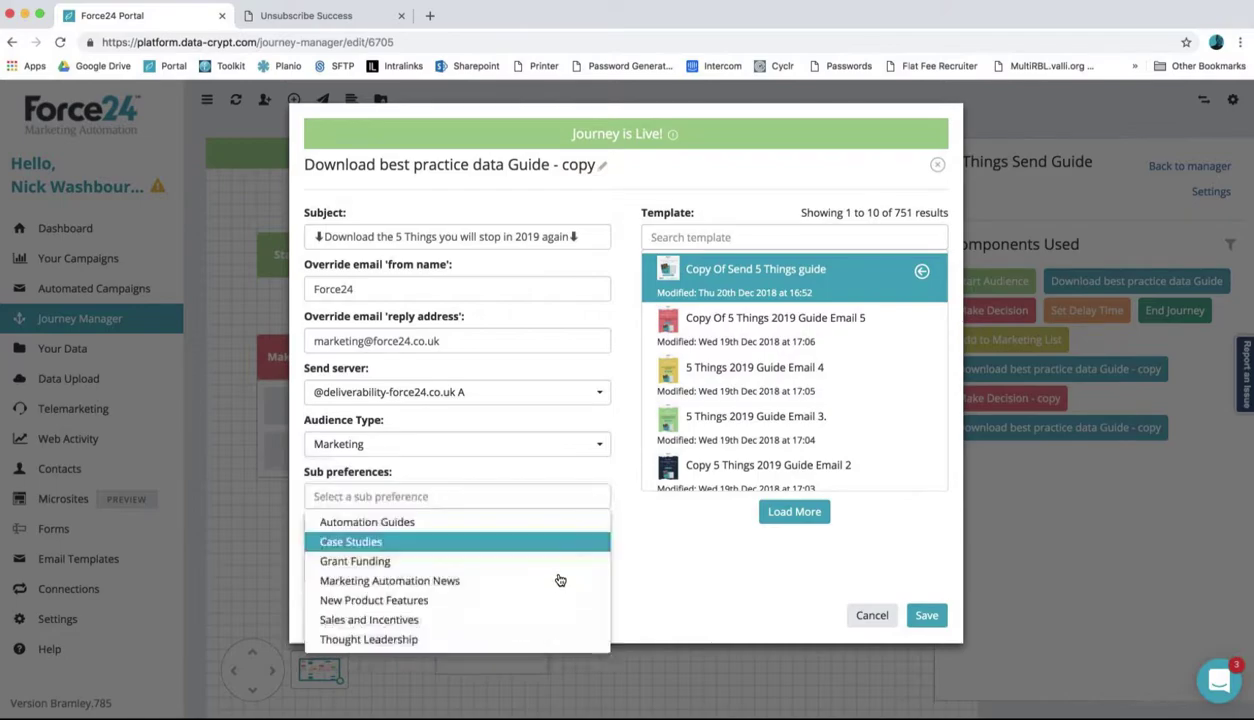
{"action": "left_click", "coordinate": [872, 615]}
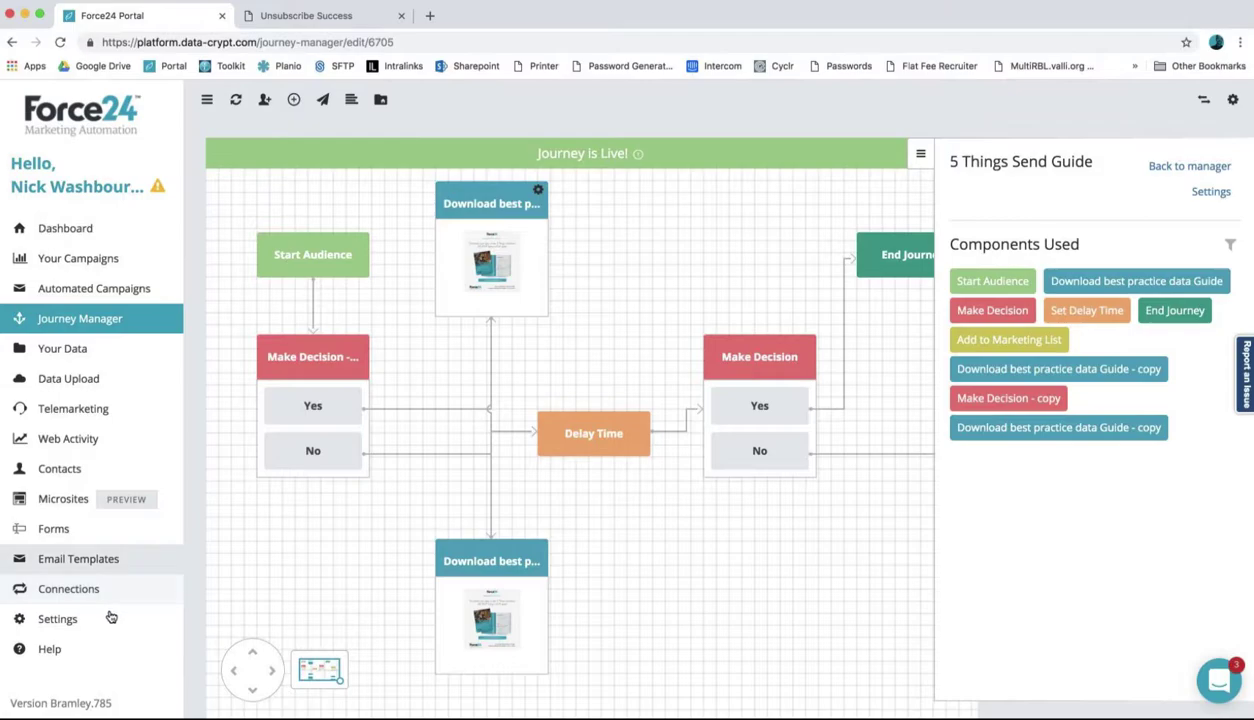
Return to the Opt-Out Sub-Preferences in the system settings, examine the form for adding a sub-preference and cancel it
{"action": "left_click", "coordinate": [111, 617]}
{"action": "scroll", "coordinate": [532, 452], "scroll_direction": "down", "scroll_amount": 10}
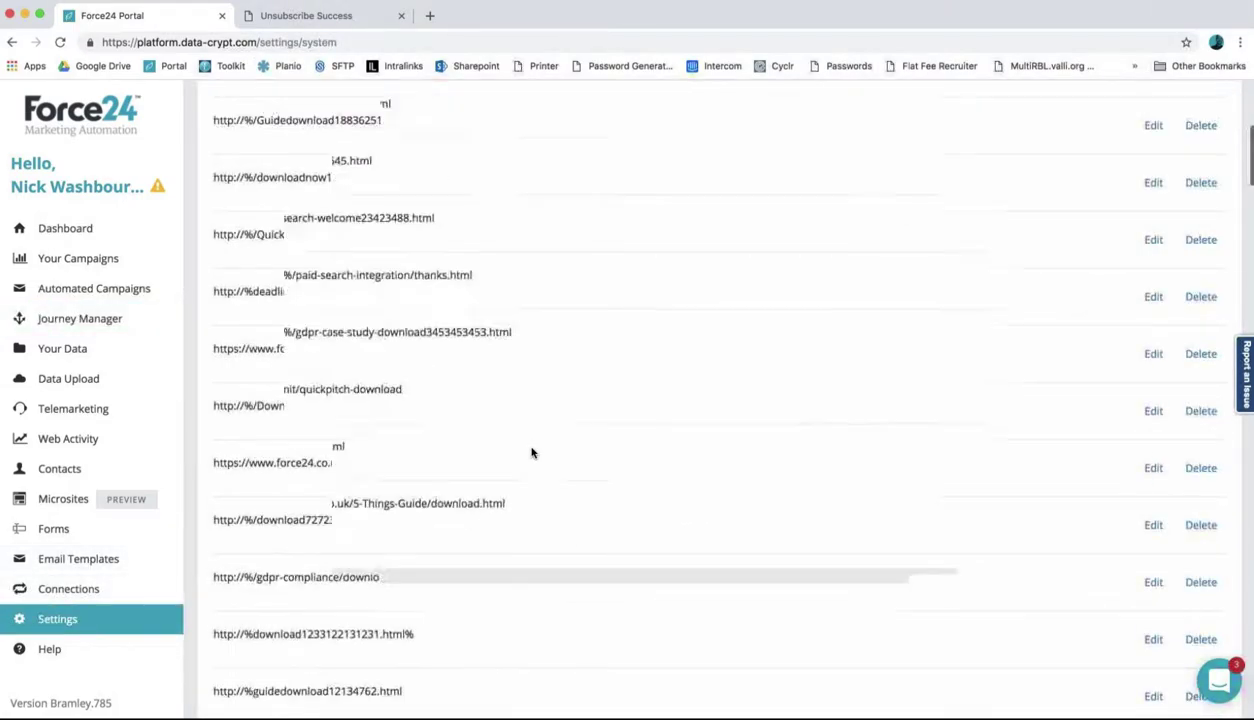
{"action": "scroll", "coordinate": [532, 452], "scroll_direction": "down", "scroll_amount": 15}
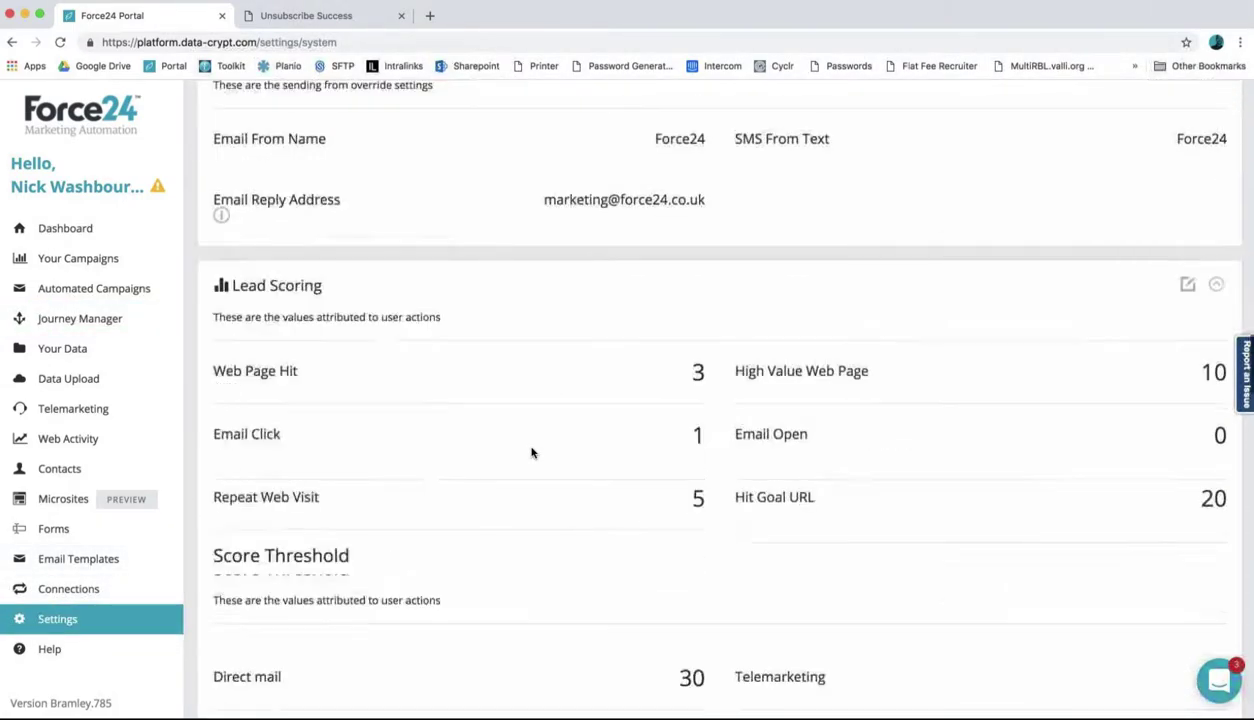
{"action": "scroll", "coordinate": [532, 452], "scroll_direction": "down", "scroll_amount": 5}
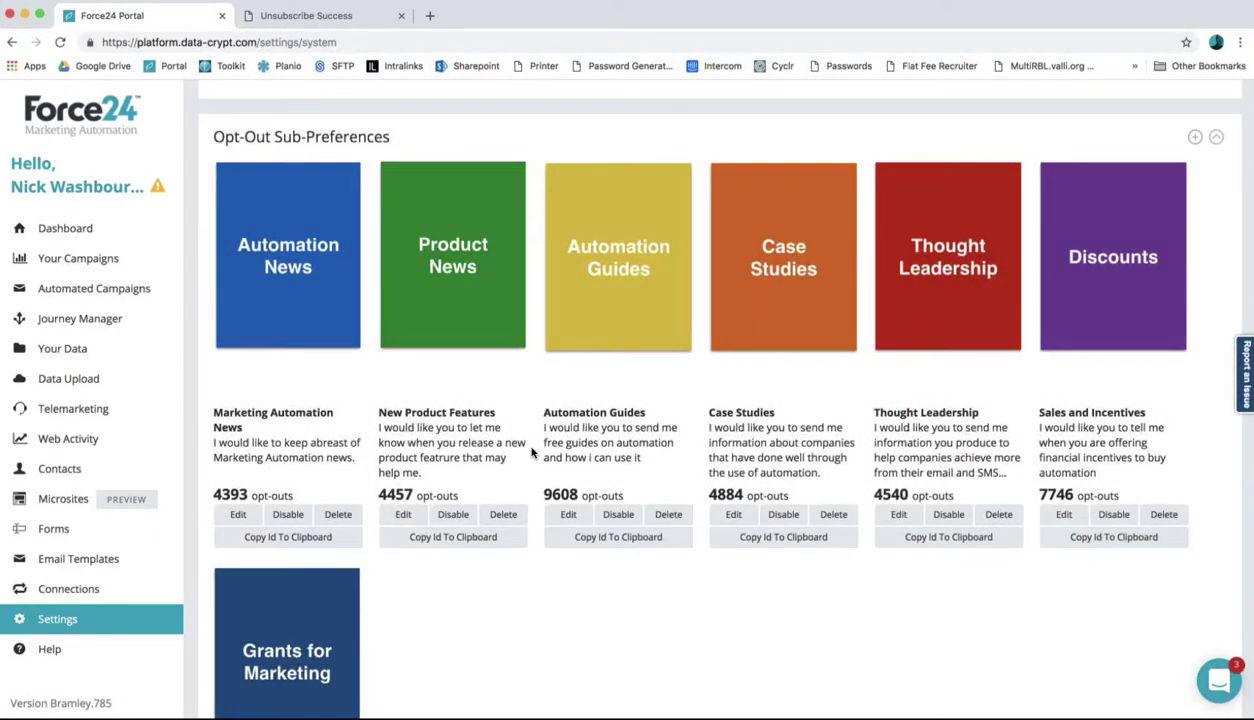
{"action": "left_click", "coordinate": [1194, 137]}
{"action": "left_click", "coordinate": [672, 199]}
{"action": "left_click", "coordinate": [679, 302]}
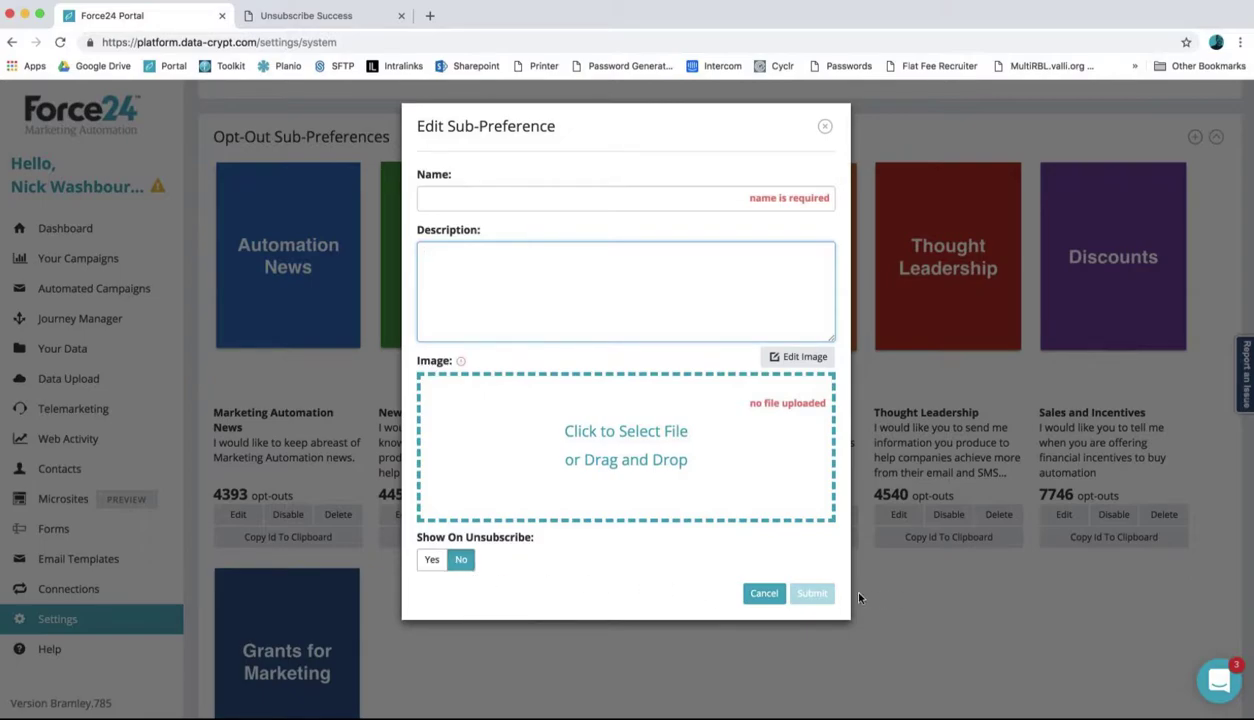
{"action": "left_click", "coordinate": [762, 594]}
Look through the rest of the Opt-Out Sub-Preferences, down to Grant Funding
{"action": "scroll", "coordinate": [372, 431], "scroll_direction": "down", "scroll_amount": 2}
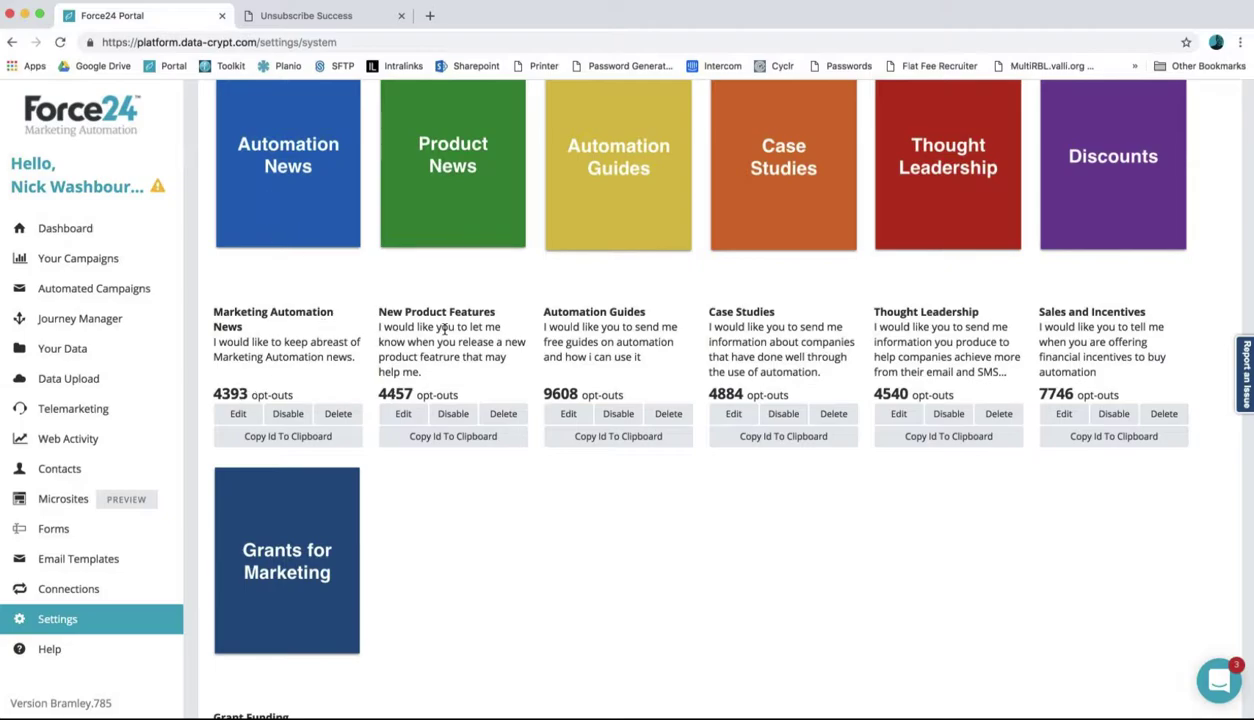
{"action": "scroll", "coordinate": [446, 333], "scroll_direction": "down", "scroll_amount": 1}
{"action": "scroll", "coordinate": [446, 333], "scroll_direction": "down", "scroll_amount": 3}
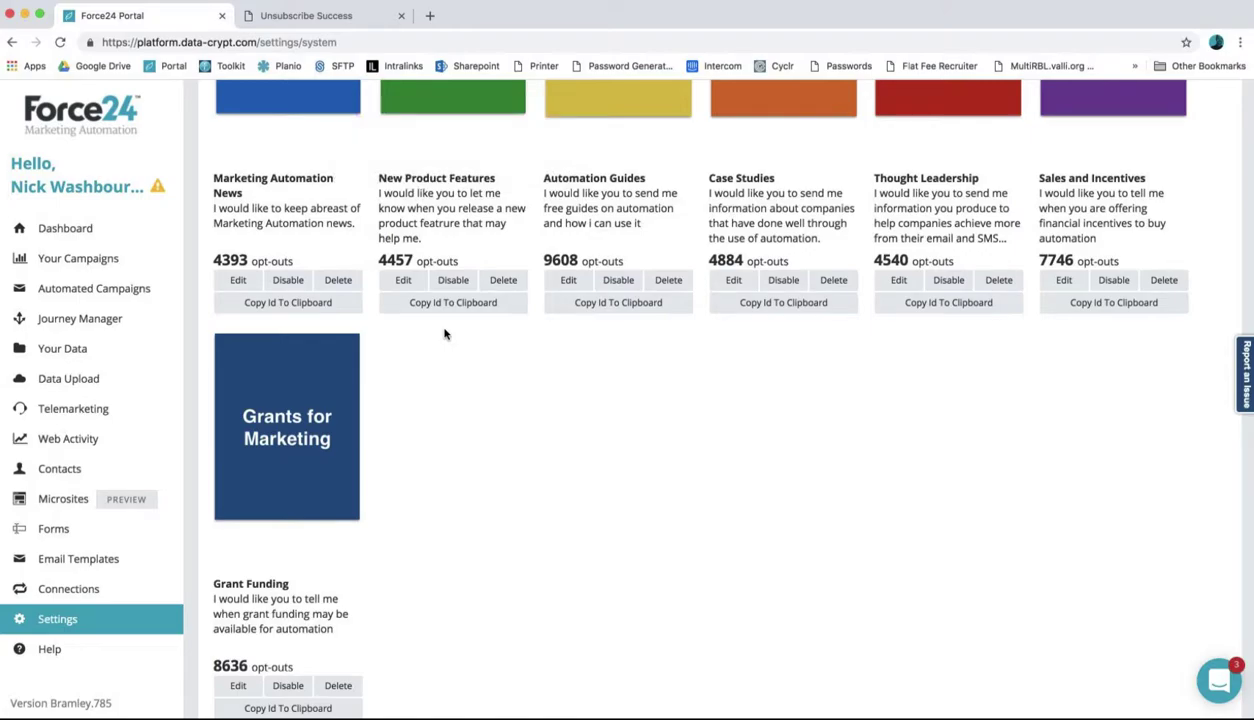
{"action": "scroll", "coordinate": [446, 333], "scroll_direction": "down", "scroll_amount": 6}
{"action": "scroll", "coordinate": [446, 333], "scroll_direction": "up", "scroll_amount": 6}
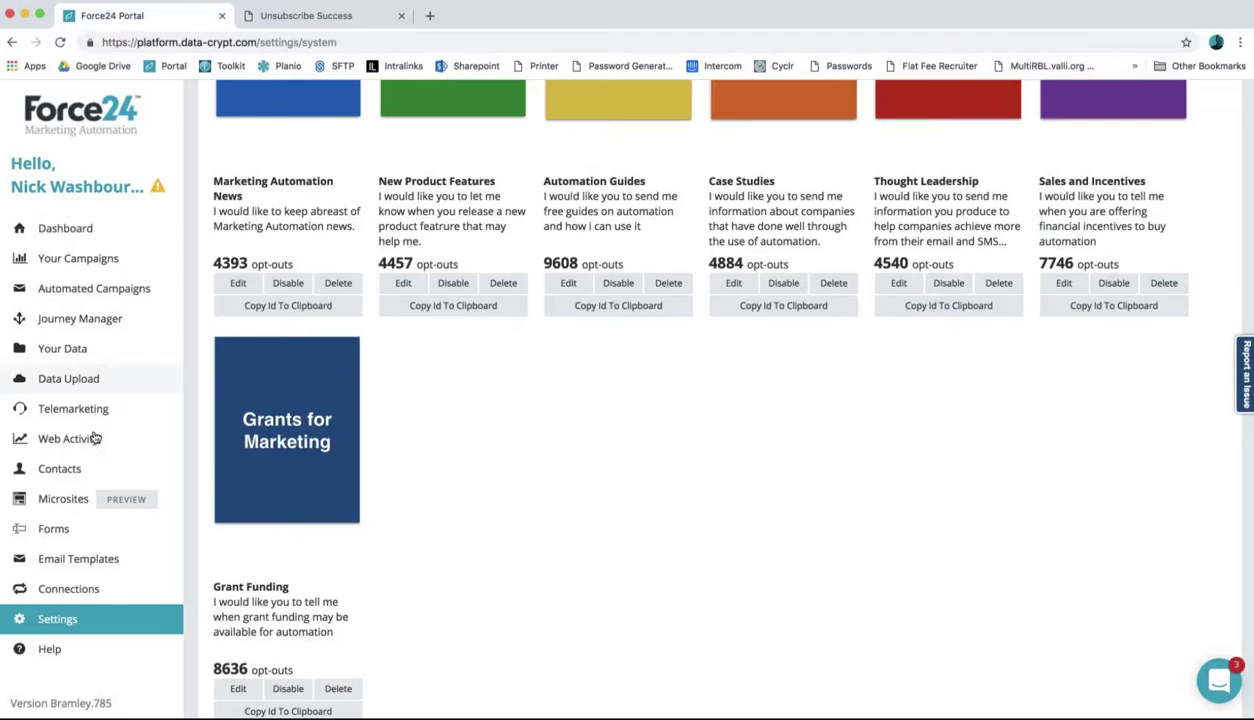
Open the contact filter and choose Subcription Preference as the field of its first rule
{"action": "left_click", "coordinate": [87, 476]}
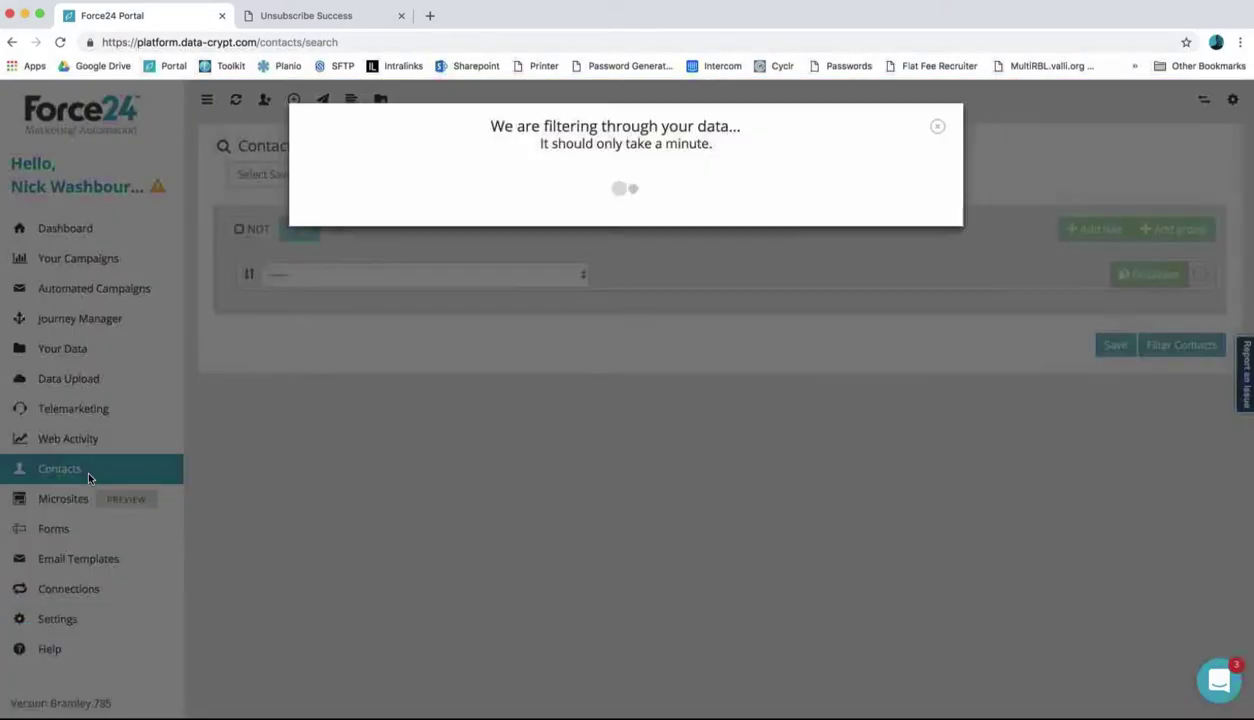
{"action": "left_click", "coordinate": [433, 277]}
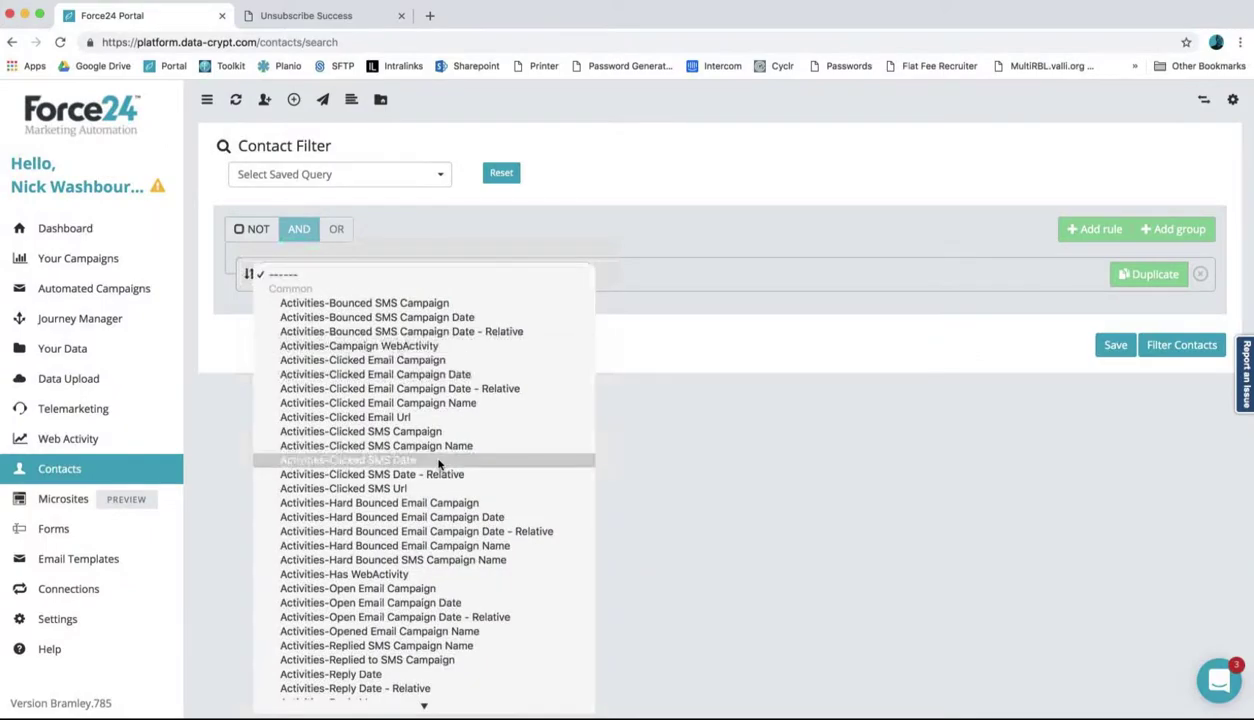
{"action": "scroll", "coordinate": [437, 463], "scroll_direction": "down", "scroll_amount": 15}
{"action": "scroll", "coordinate": [437, 463], "scroll_direction": "down", "scroll_amount": 5}
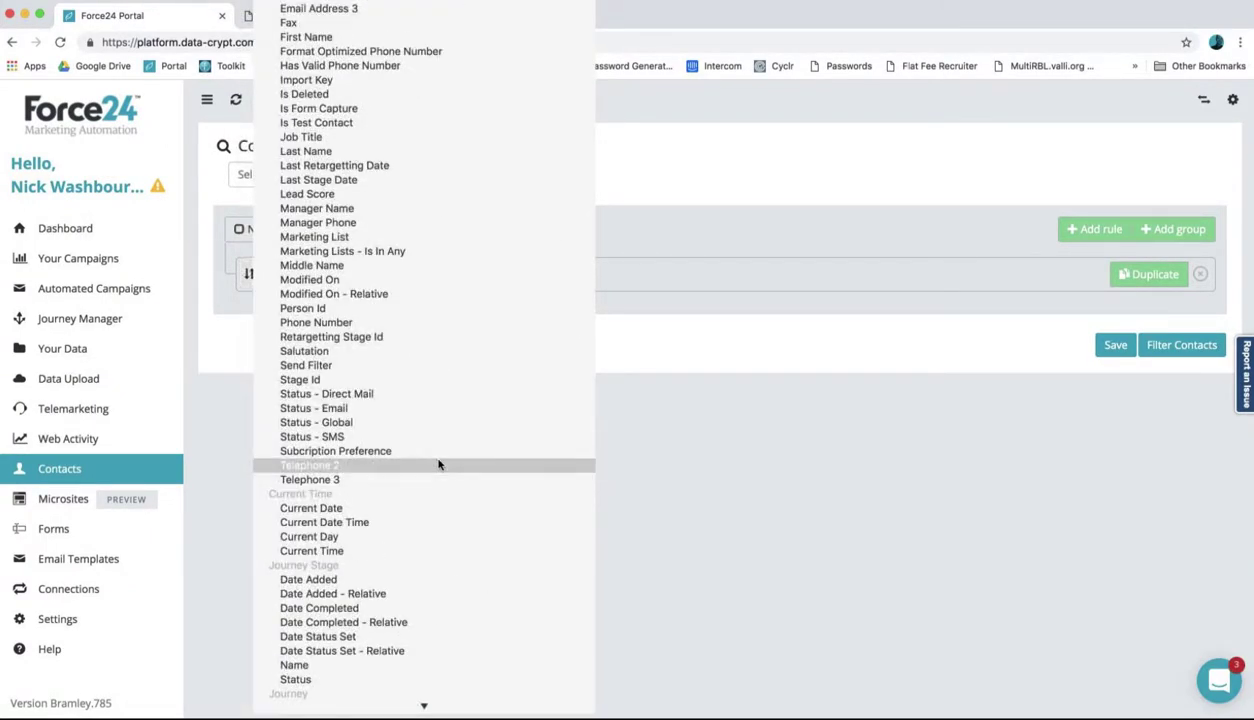
{"action": "left_click", "coordinate": [442, 452]}
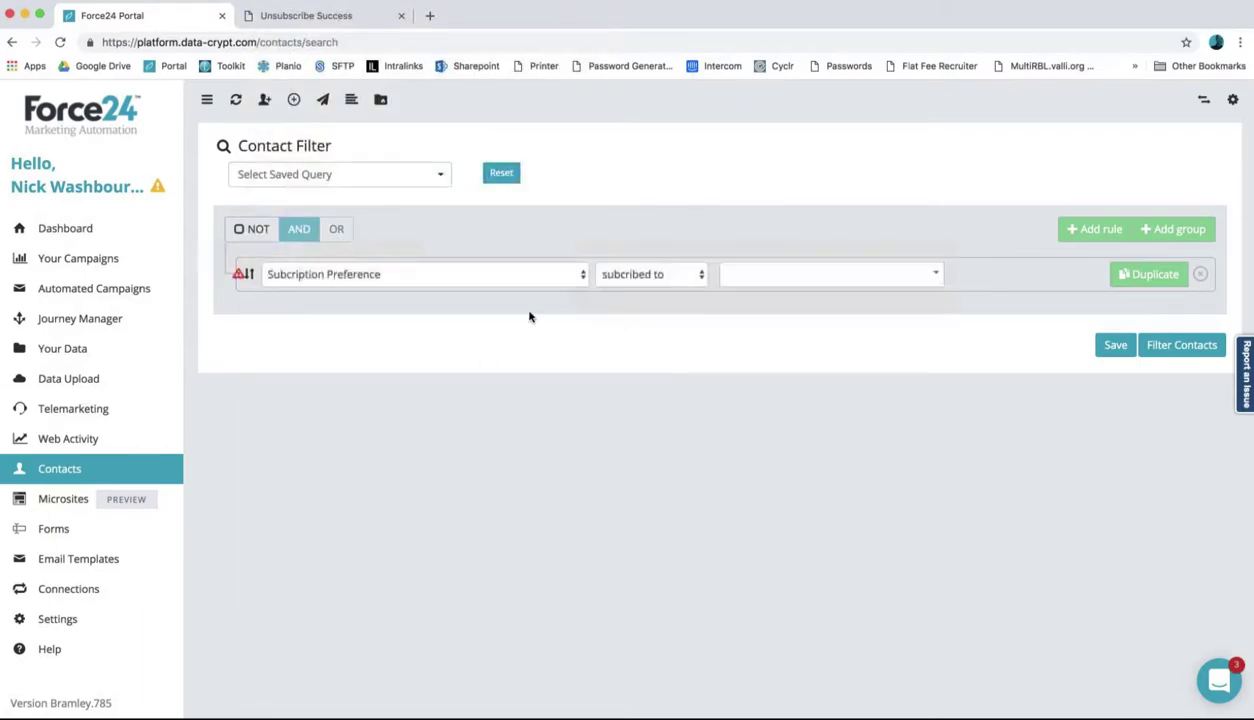
Set the subscription rule to contacts subscribed to Automation Guides and filter the contacts
{"action": "left_click", "coordinate": [774, 268]}
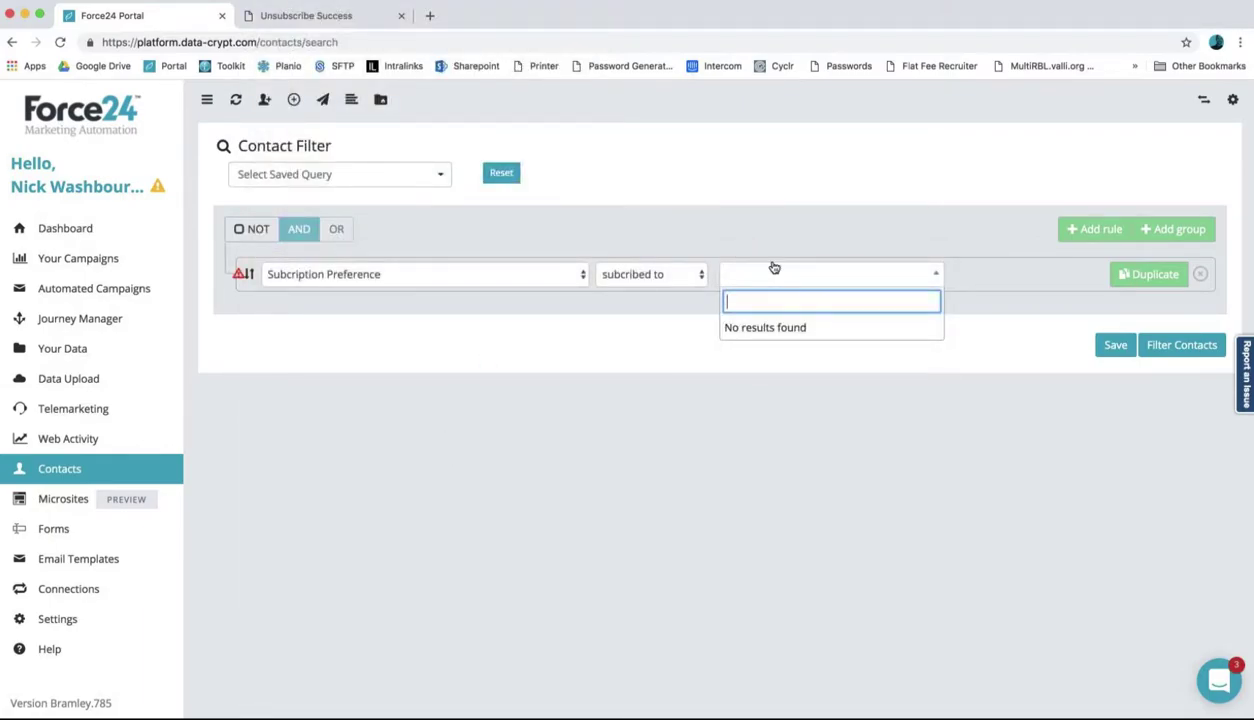
{"action": "type", "text": "gu"}
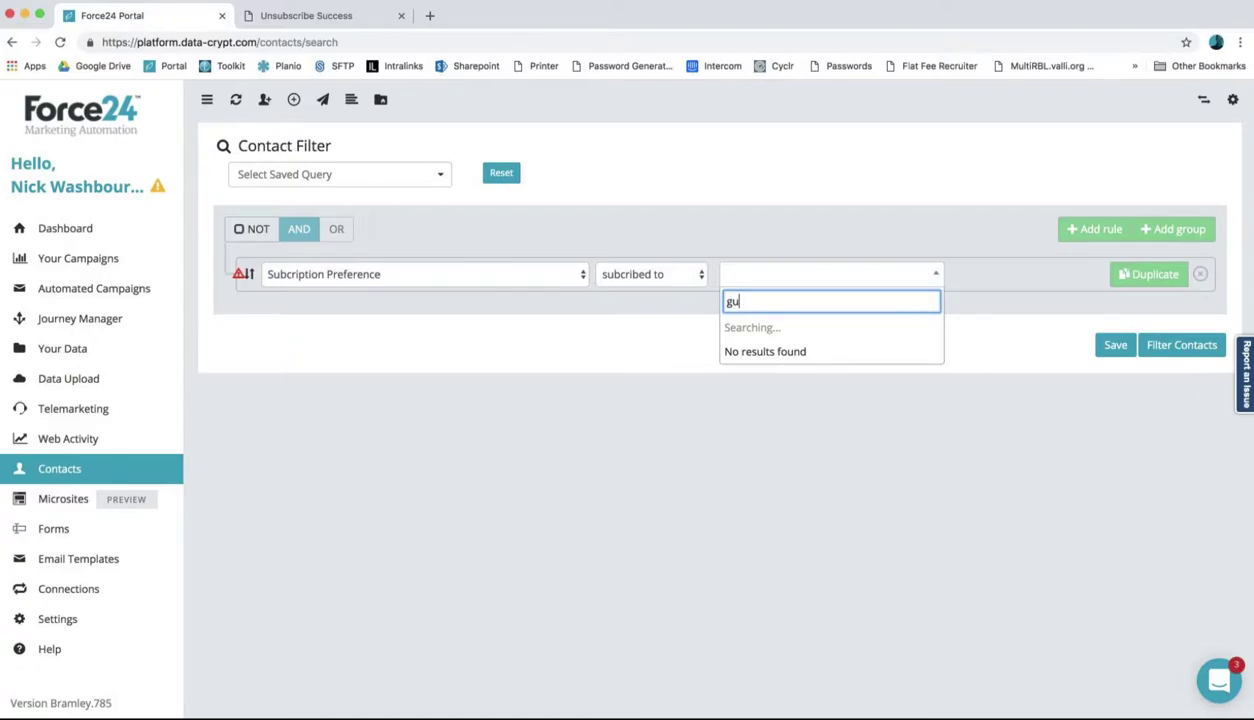
{"action": "left_click", "coordinate": [781, 327]}
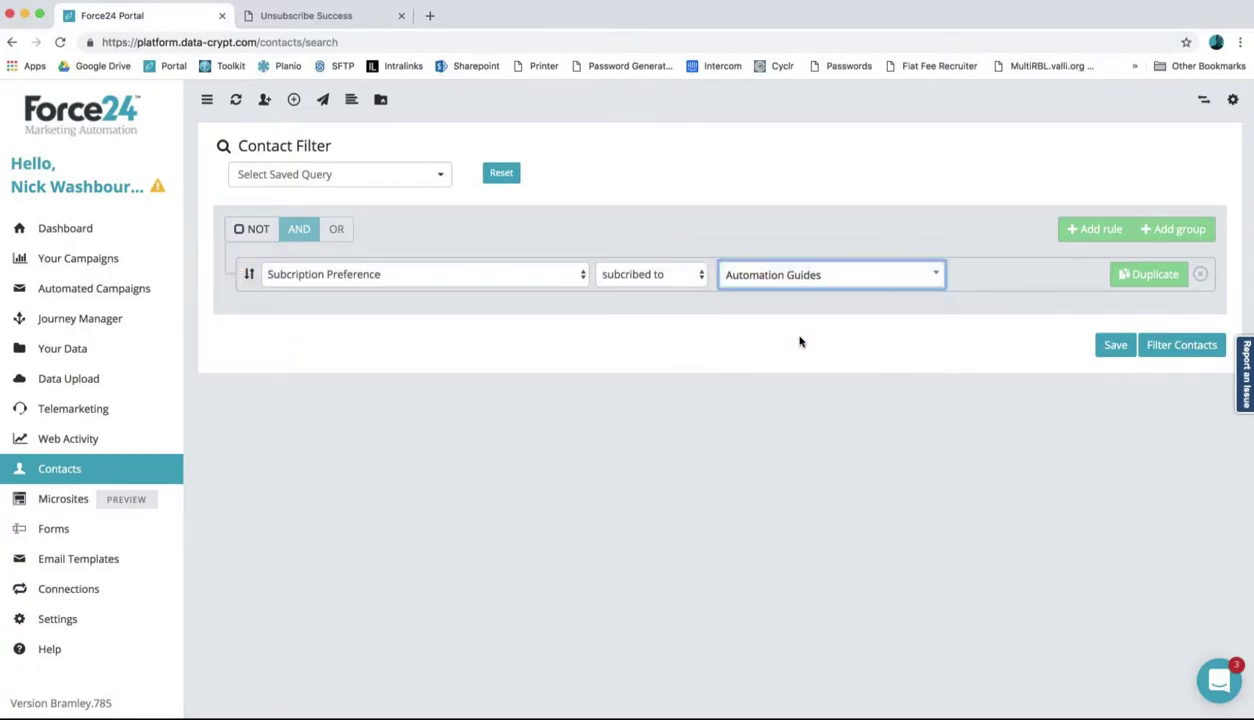
{"action": "left_click", "coordinate": [1187, 345]}
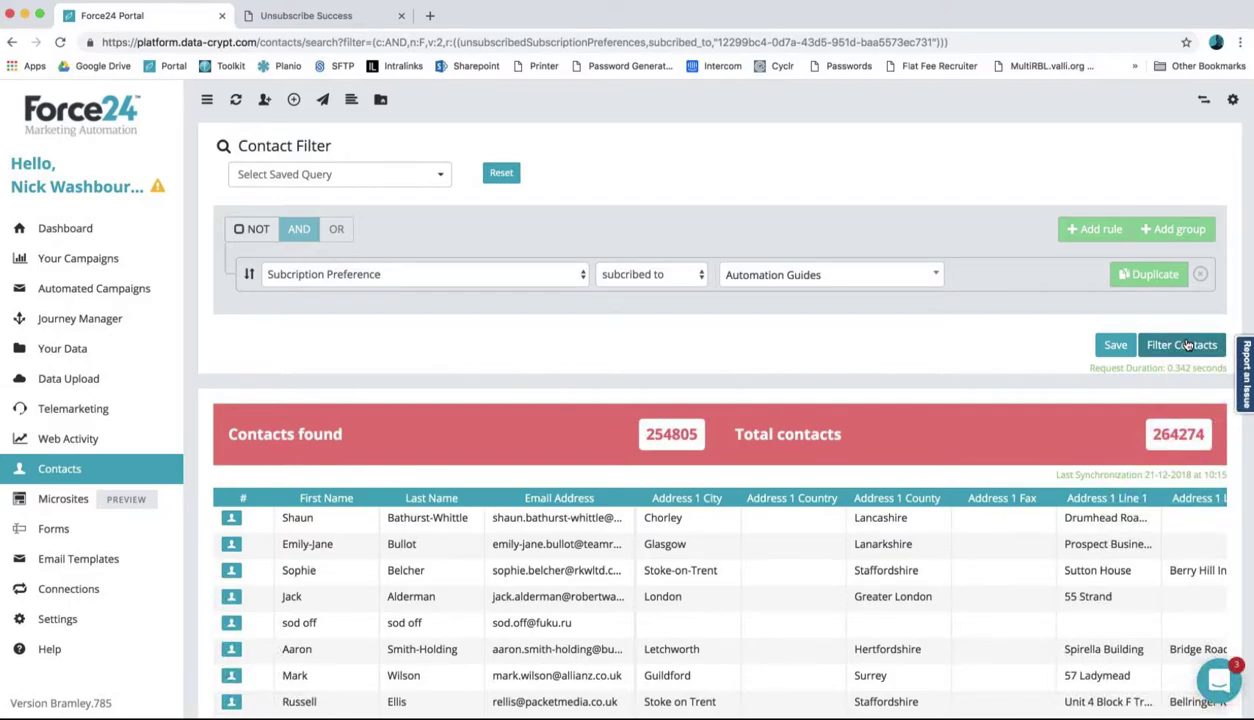
Return to the system settings and look through the Campaign Tag Management groups and the sections beneath them
{"action": "left_click", "coordinate": [88, 624]}
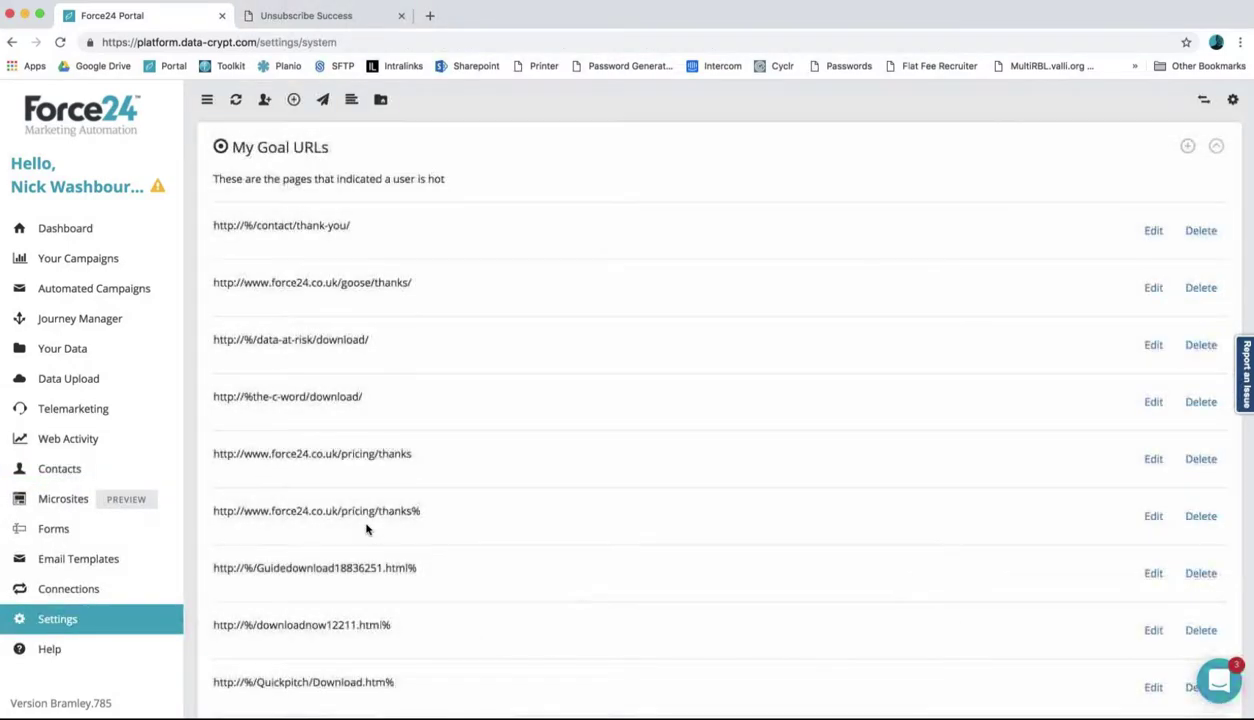
{"action": "scroll", "coordinate": [364, 524], "scroll_direction": "down", "scroll_amount": 6}
{"action": "scroll", "coordinate": [366, 529], "scroll_direction": "down", "scroll_amount": 20}
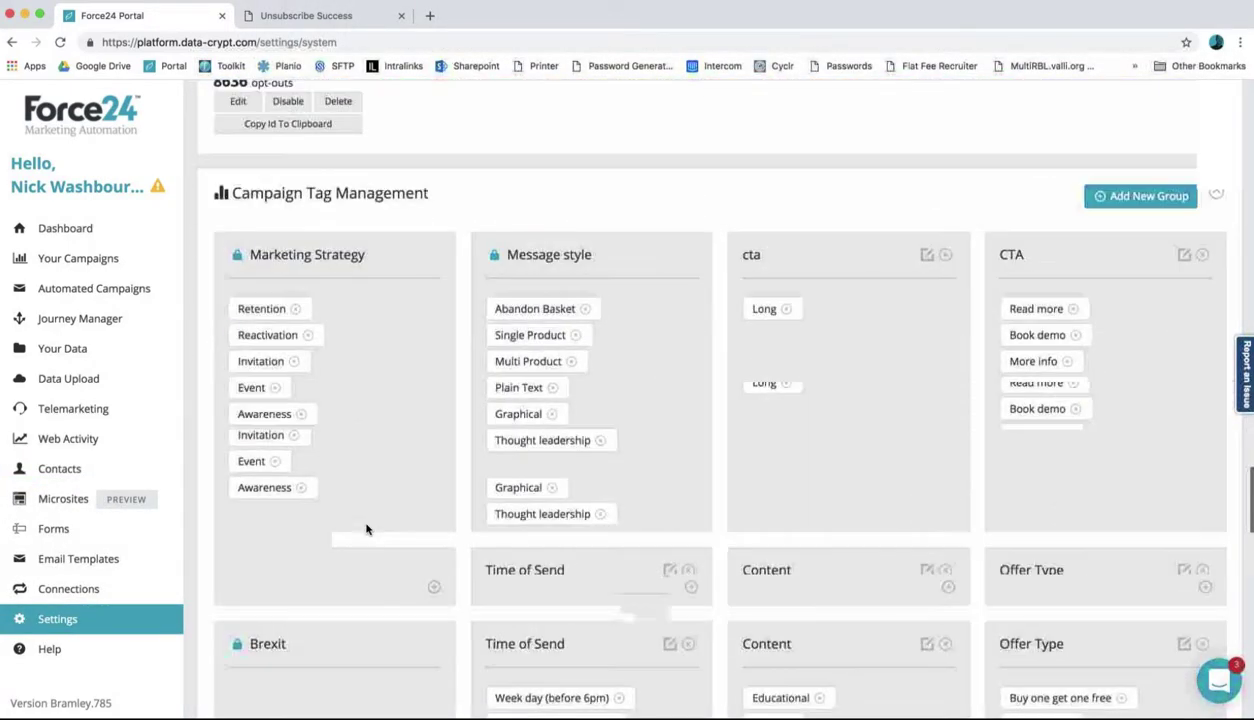
{"action": "scroll", "coordinate": [366, 529], "scroll_direction": "up", "scroll_amount": 5}
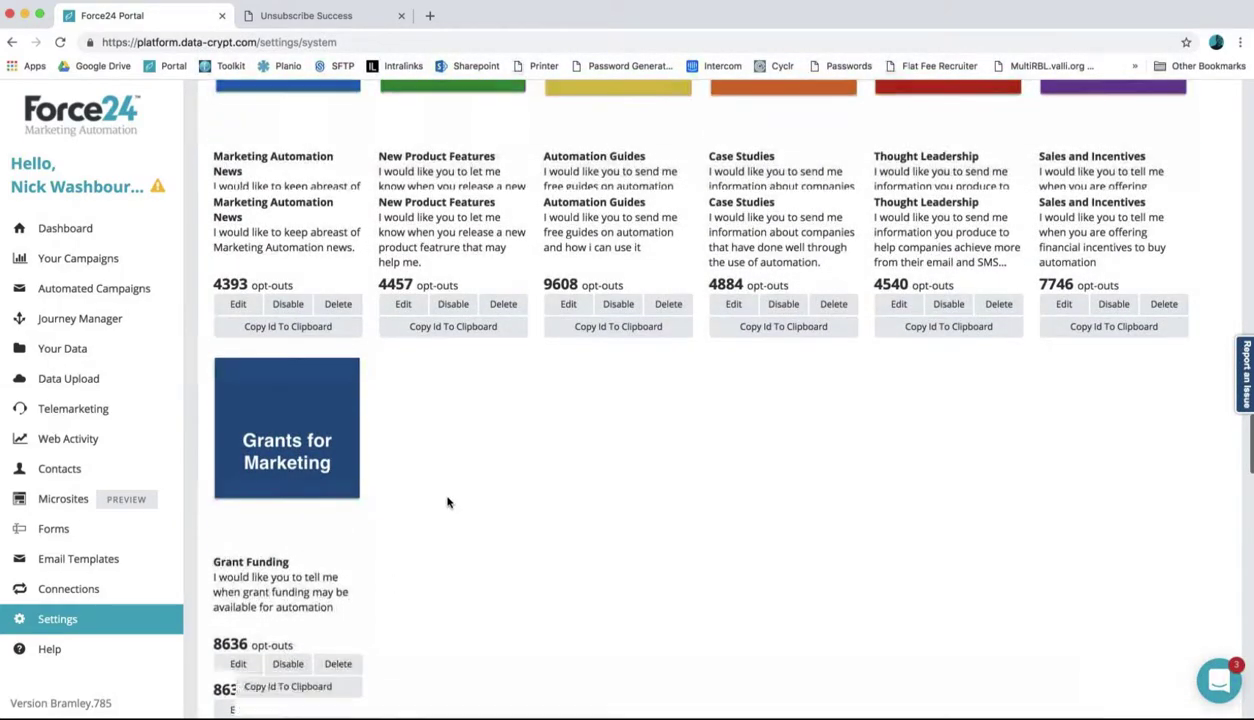
{"action": "scroll", "coordinate": [447, 502], "scroll_direction": "down", "scroll_amount": 10}
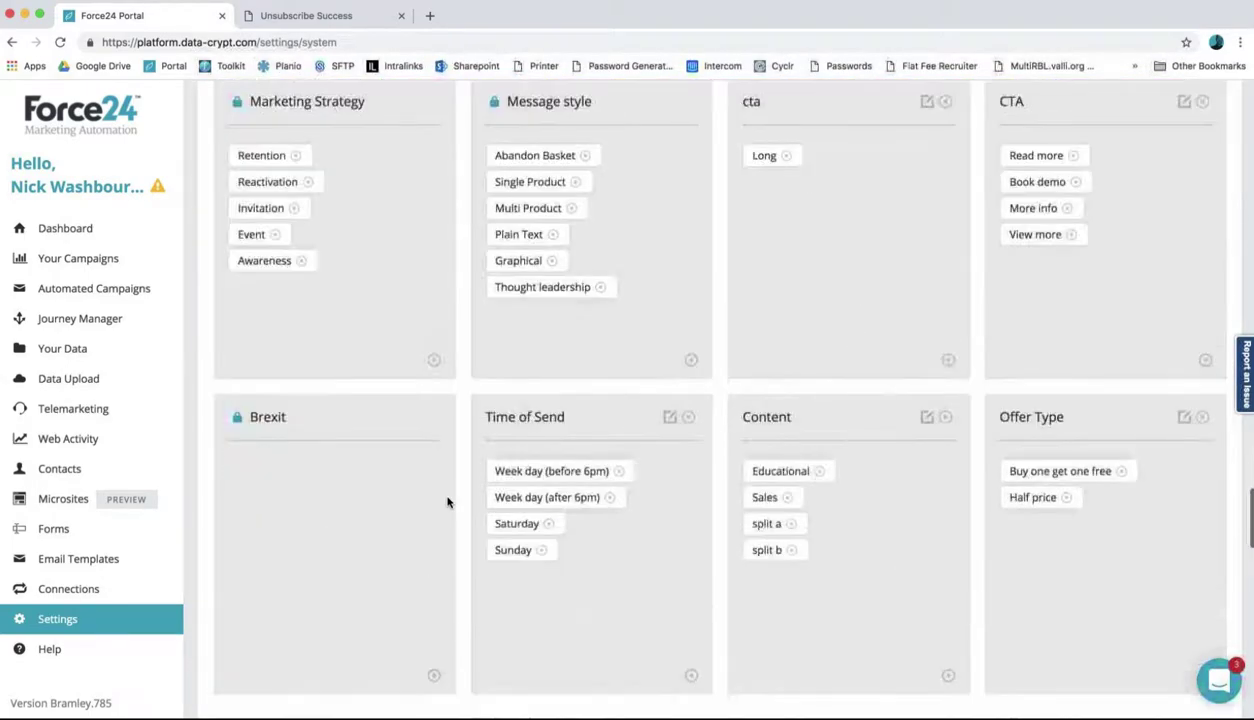
{"action": "scroll", "coordinate": [447, 502], "scroll_direction": "down", "scroll_amount": 5}
Go back to the Opt-Out Sub-Preferences and look over their cards, from Marketing Automation News to Grants for Marketing
{"action": "scroll", "coordinate": [447, 502], "scroll_direction": "up", "scroll_amount": 15}
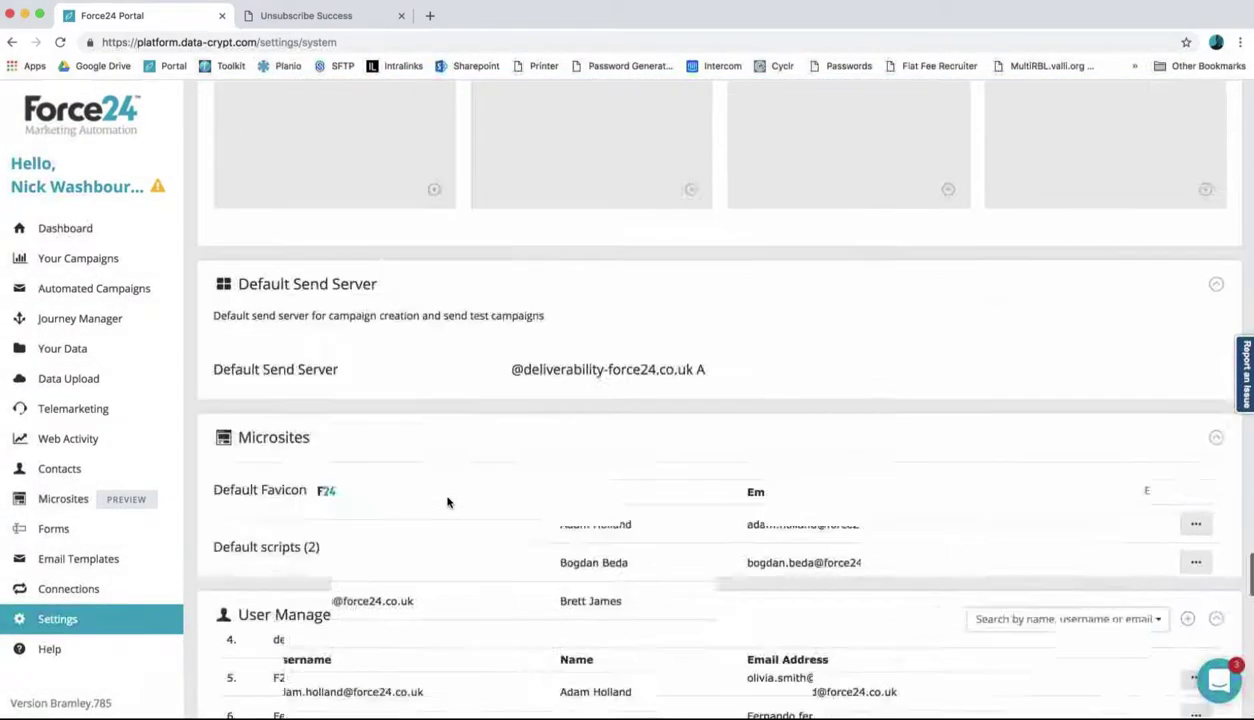
{"action": "scroll", "coordinate": [447, 502], "scroll_direction": "up", "scroll_amount": 5}
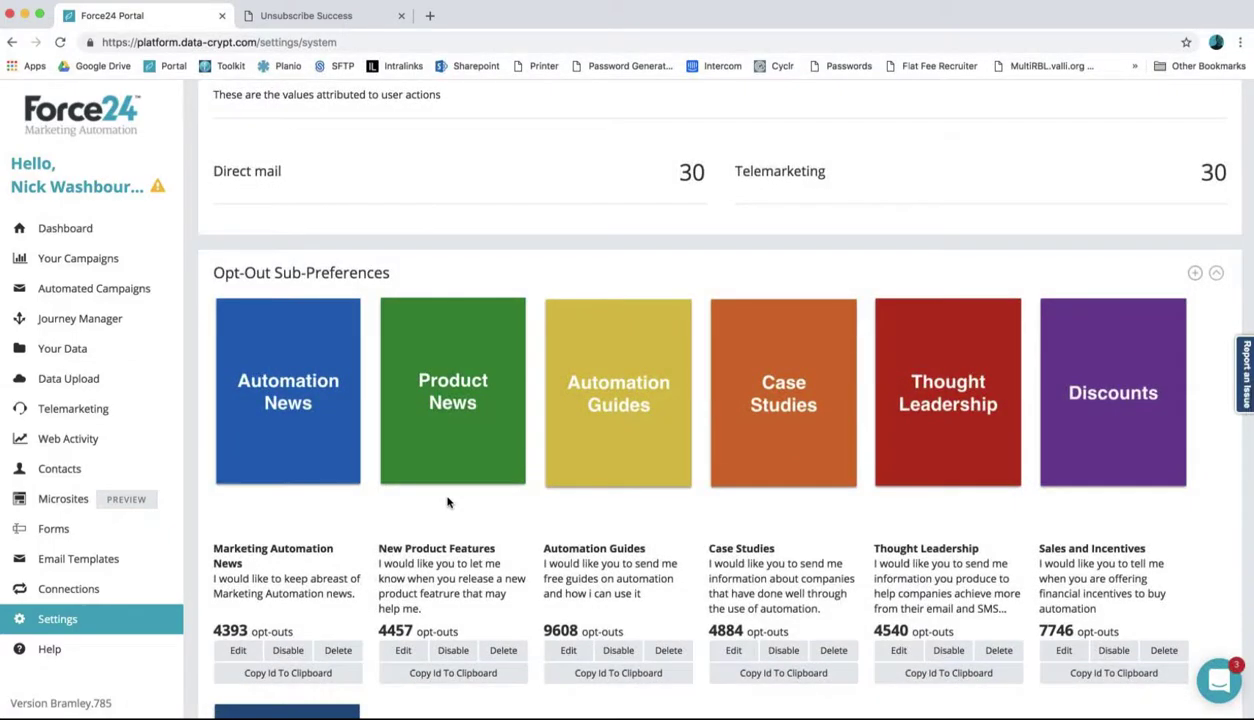
{"action": "scroll", "coordinate": [447, 502], "scroll_direction": "down", "scroll_amount": 3}
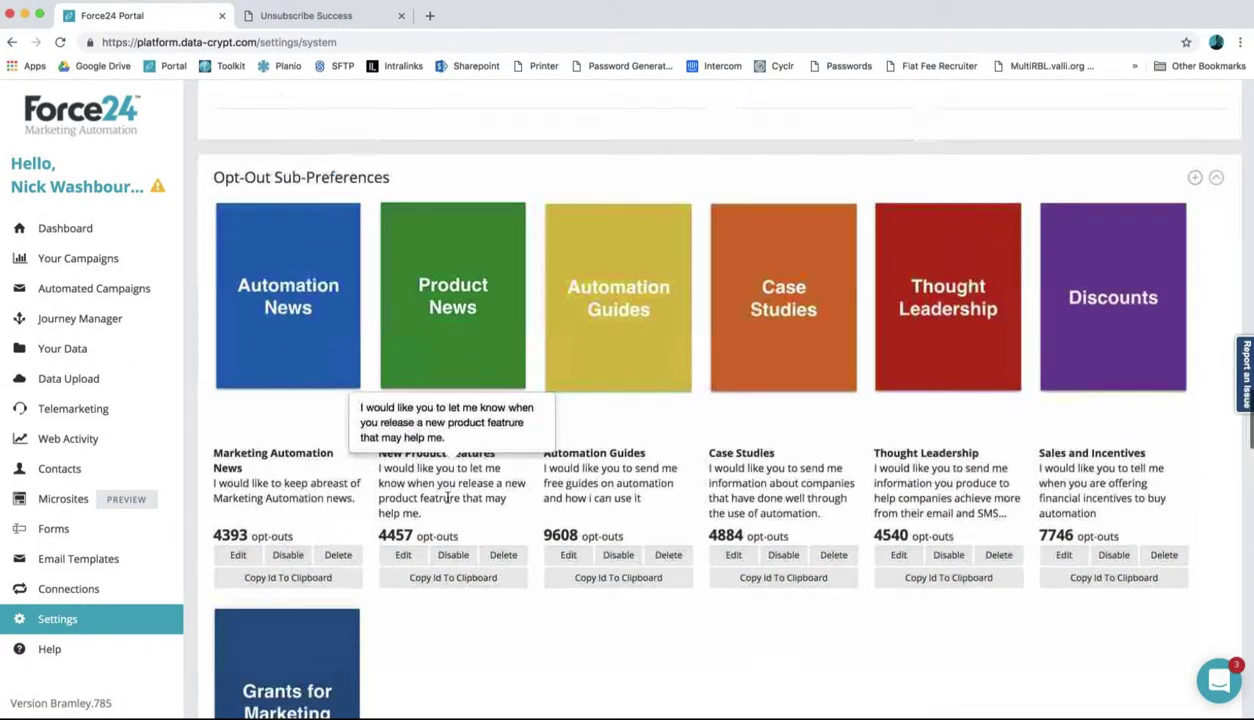
{"action": "left_click", "coordinate": [449, 506]}
{"action": "scroll", "coordinate": [411, 580], "scroll_direction": "down", "scroll_amount": 1}
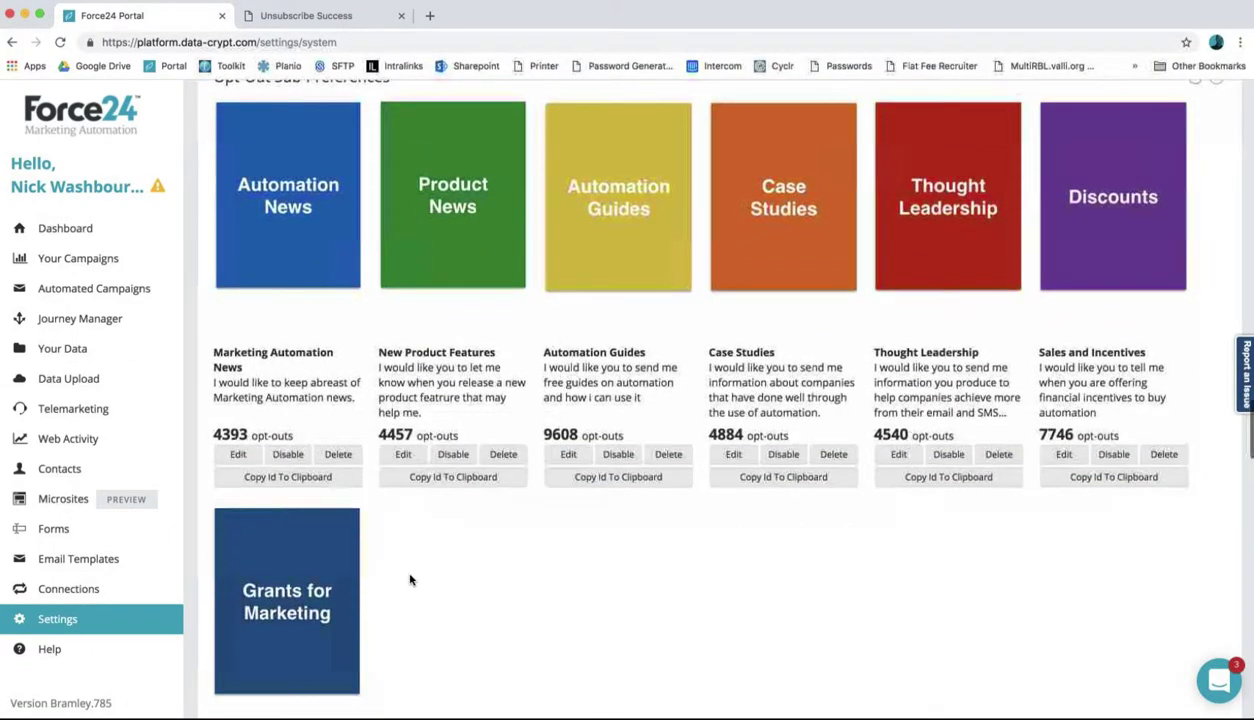